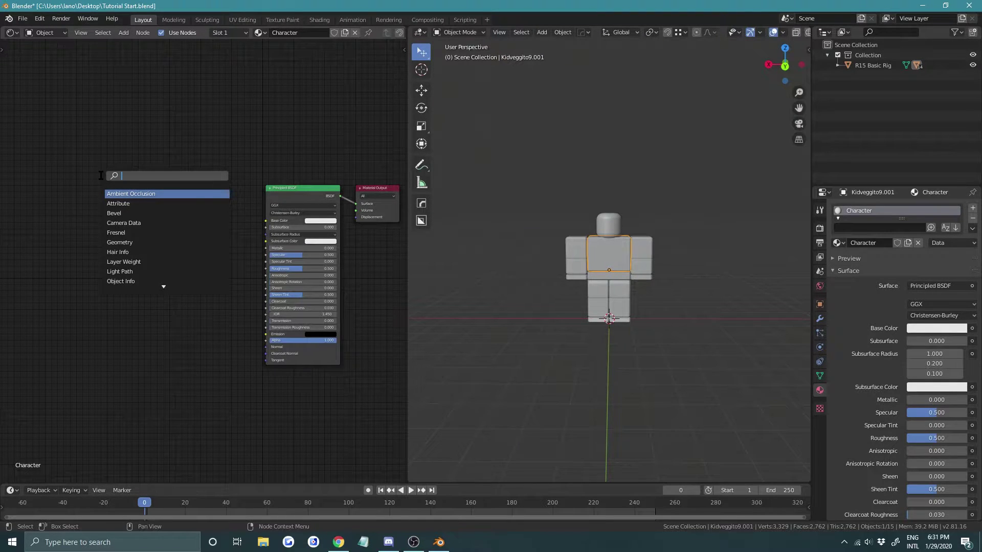
Add an Image Texture node to the Character material and load Knight1Tex.png into it
{"action": "left_click", "coordinate": [163, 193]}
{"action": "left_click", "coordinate": [166, 235]}
{"action": "scroll", "coordinate": [165, 230], "scroll_direction": "up", "scroll_amount": 2}
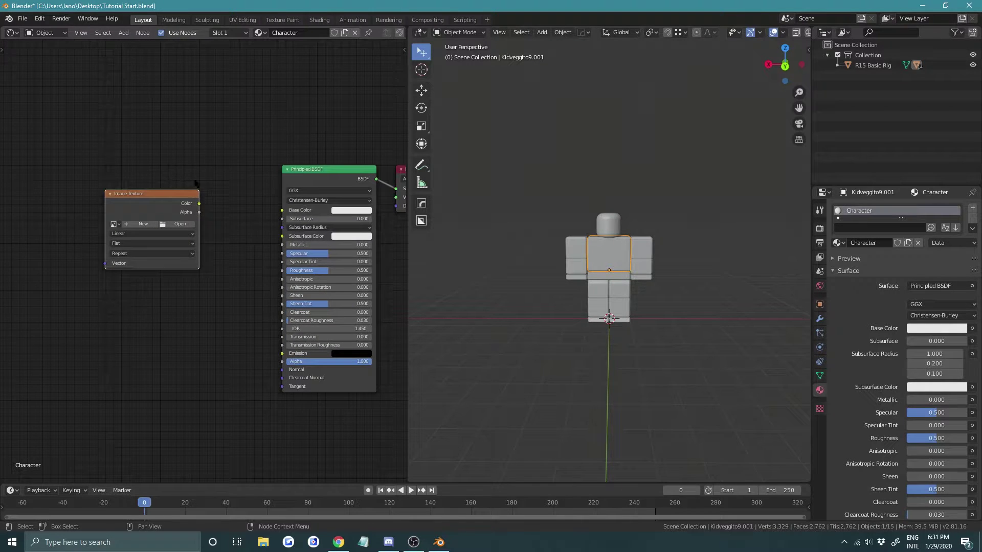
{"action": "left_click", "coordinate": [166, 227]}
{"action": "left_click", "coordinate": [487, 279]}
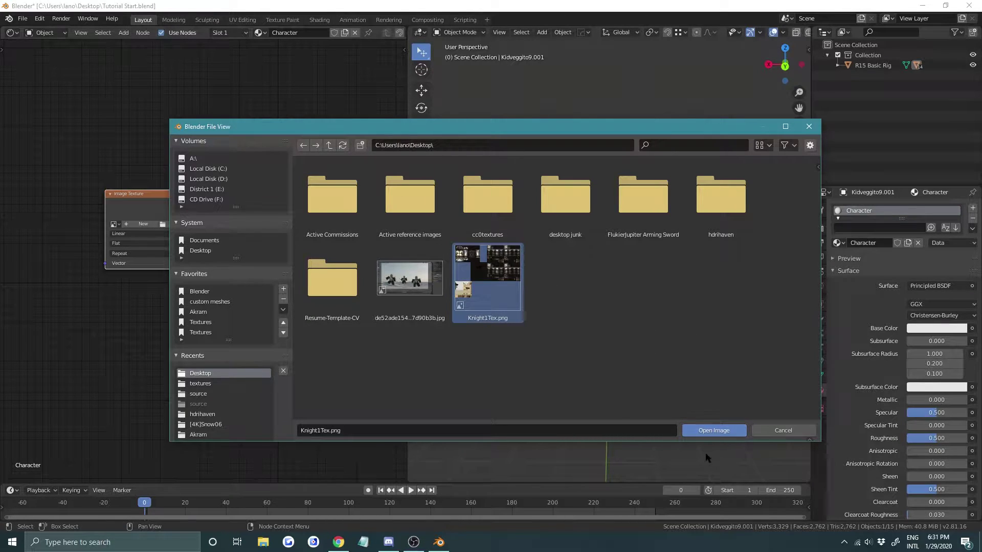
{"action": "left_click", "coordinate": [714, 430]}
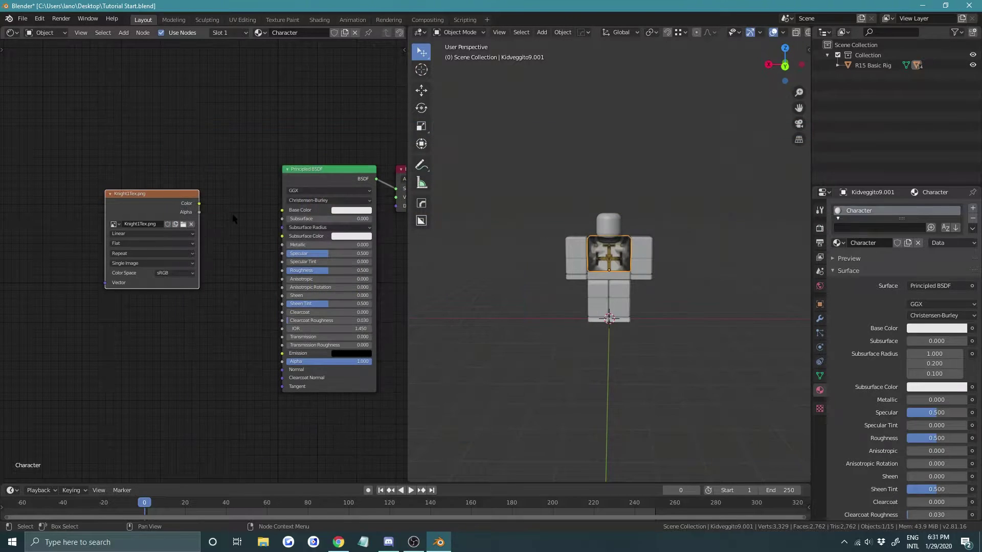
Connect the Knight1Tex.png node's Color output to the Base Color input of the Principled BSDF
{"action": "scroll", "coordinate": [206, 232], "scroll_direction": "up", "scroll_amount": 2}
{"action": "left_click_drag", "start_coordinate": [183, 171], "coordinate": [287, 179]}
{"action": "middle_click_drag", "start_coordinate": [620, 321], "coordinate": [667, 201]}
{"action": "scroll", "coordinate": [697, 243], "scroll_direction": "up", "scroll_amount": 1}
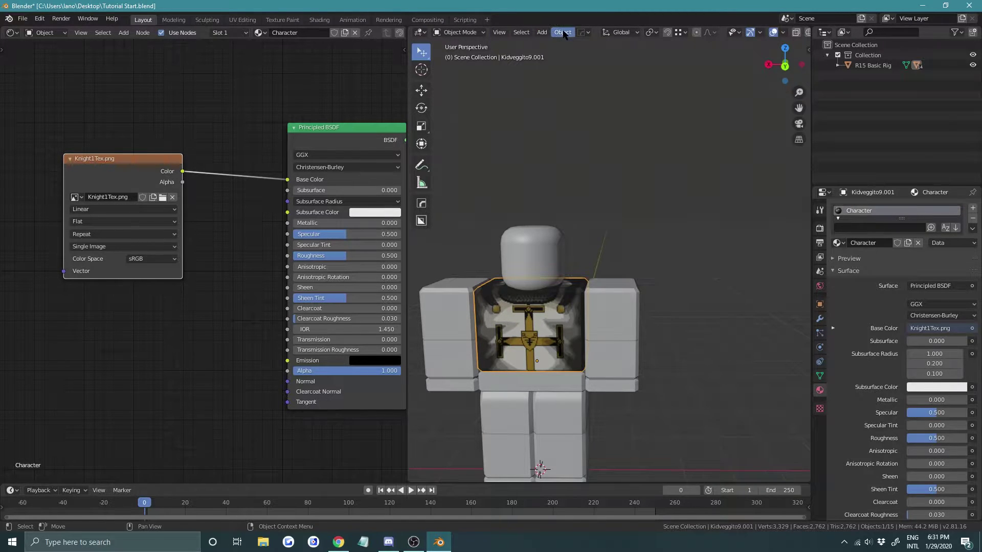
Check the viewport shading options for the Texture color mode in the 3D viewport
{"action": "scroll", "coordinate": [512, 32], "scroll_direction": "down", "scroll_amount": 3}
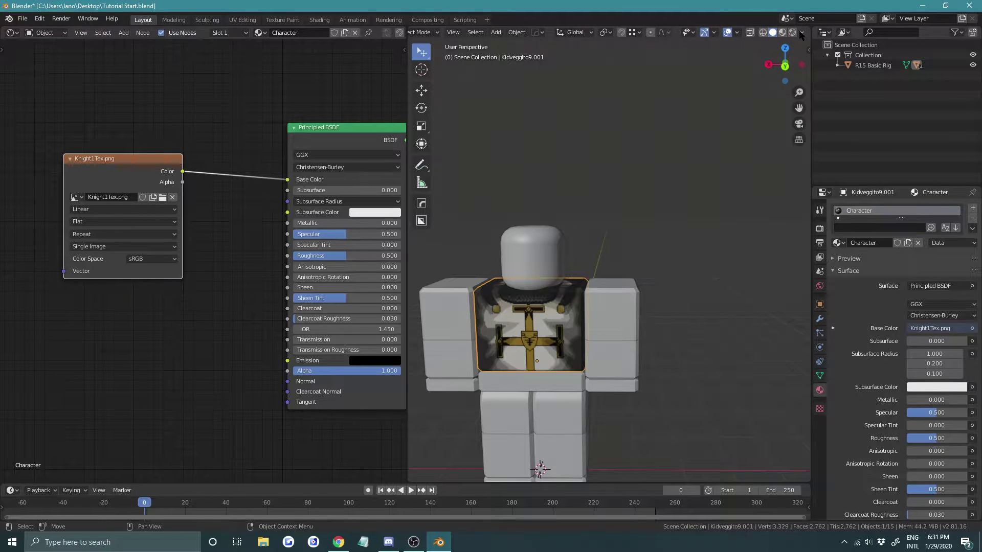
{"action": "left_click", "coordinate": [802, 32]}
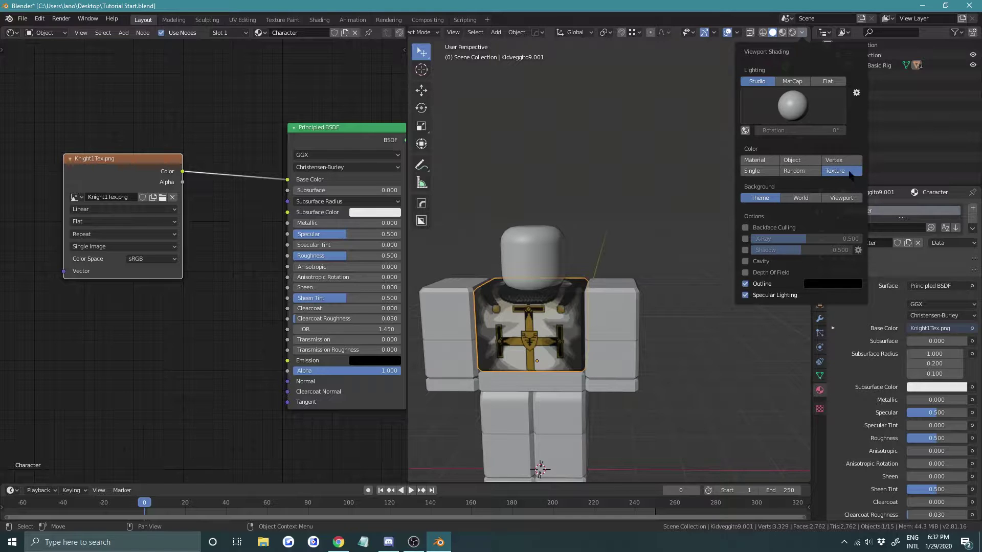
{"action": "left_click", "coordinate": [654, 159]}
{"action": "middle_click_drag", "start_coordinate": [526, 176], "coordinate": [531, 151], "text": "shift"}
{"action": "middle_click_drag", "start_coordinate": [248, 145], "coordinate": [219, 161]}
{"action": "scroll", "coordinate": [218, 161], "scroll_direction": "down", "scroll_amount": 1}
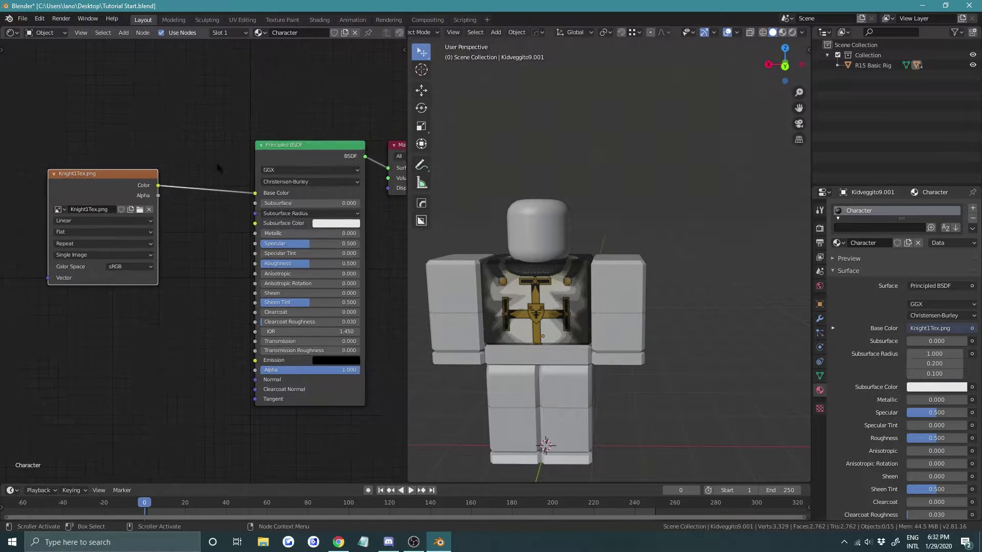
{"action": "key", "text": "shift+a"}
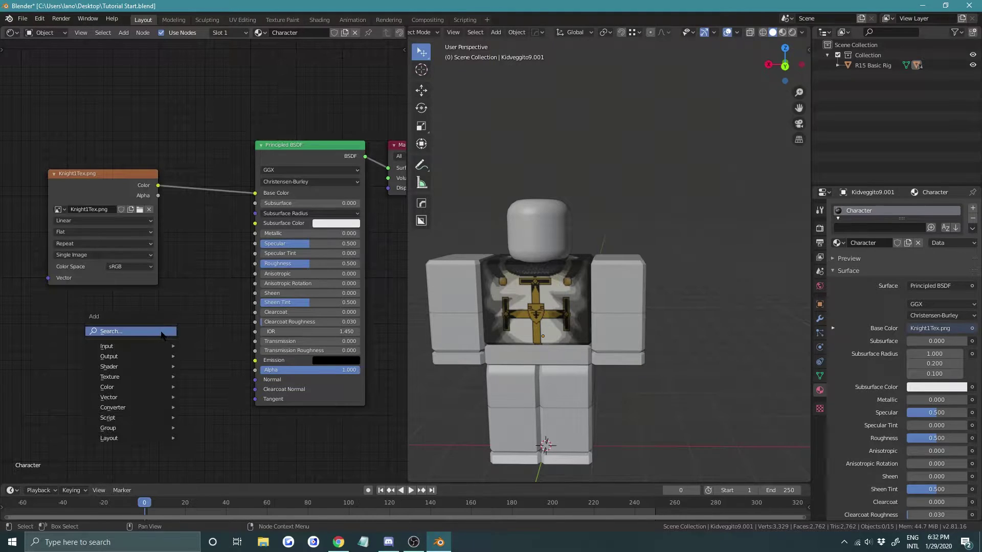
{"action": "left_click", "coordinate": [168, 327]}
{"action": "type", "text": "image"}
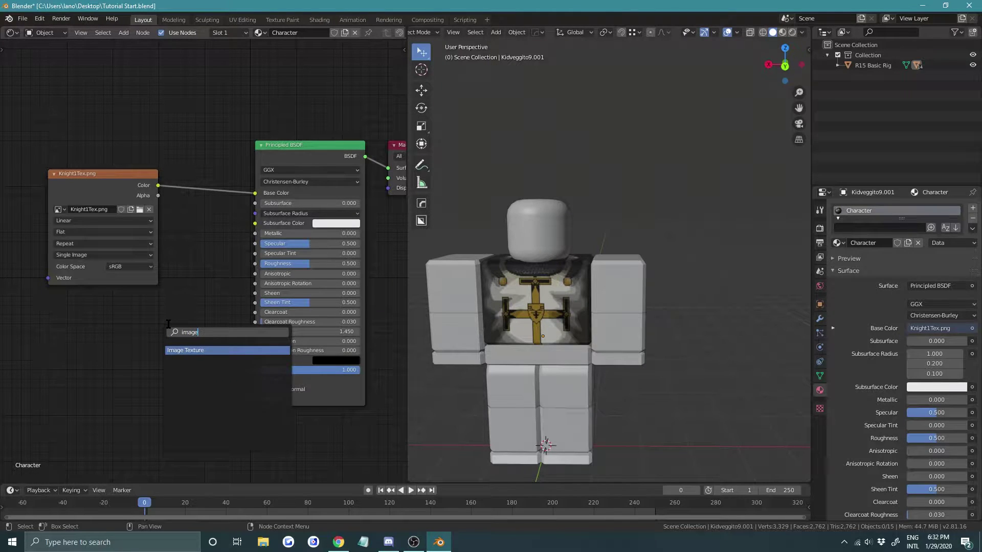
{"action": "left_click", "coordinate": [196, 353]}
{"action": "left_click", "coordinate": [99, 331]}
{"action": "middle_click_drag", "start_coordinate": [171, 300], "coordinate": [201, 293]}
{"action": "scroll", "coordinate": [201, 293], "scroll_direction": "up", "scroll_amount": 2}
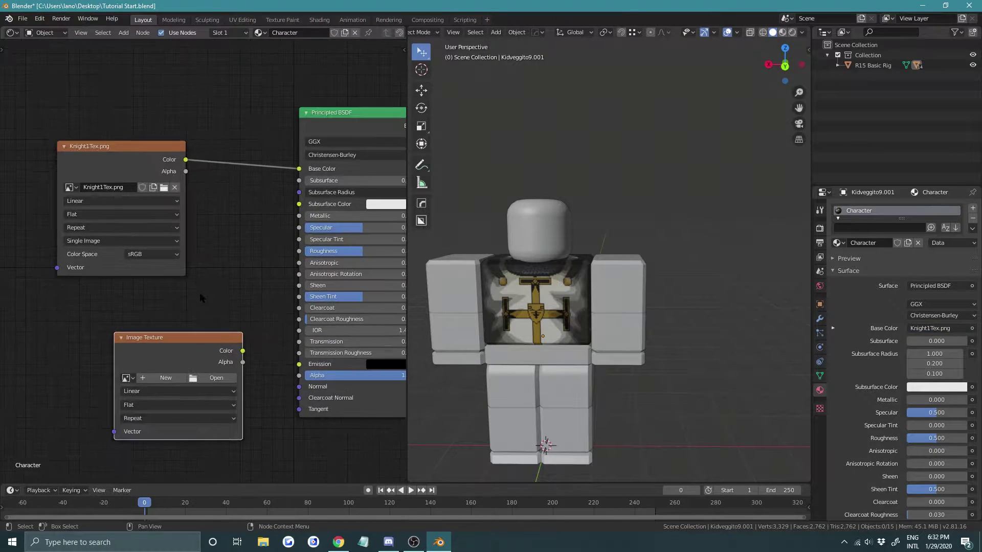
{"action": "left_click", "coordinate": [183, 360]}
{"action": "key", "text": "x"}
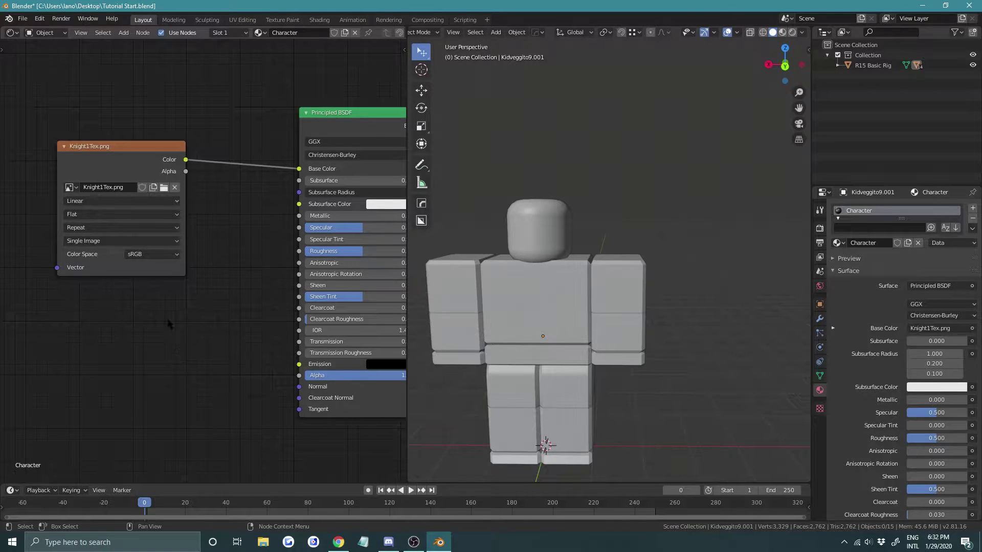
Add a Bump node below the image texture and connect its Normal output to the Principled BSDF's Normal input
{"action": "key", "text": "shift+a"}
{"action": "left_click", "coordinate": [167, 330]}
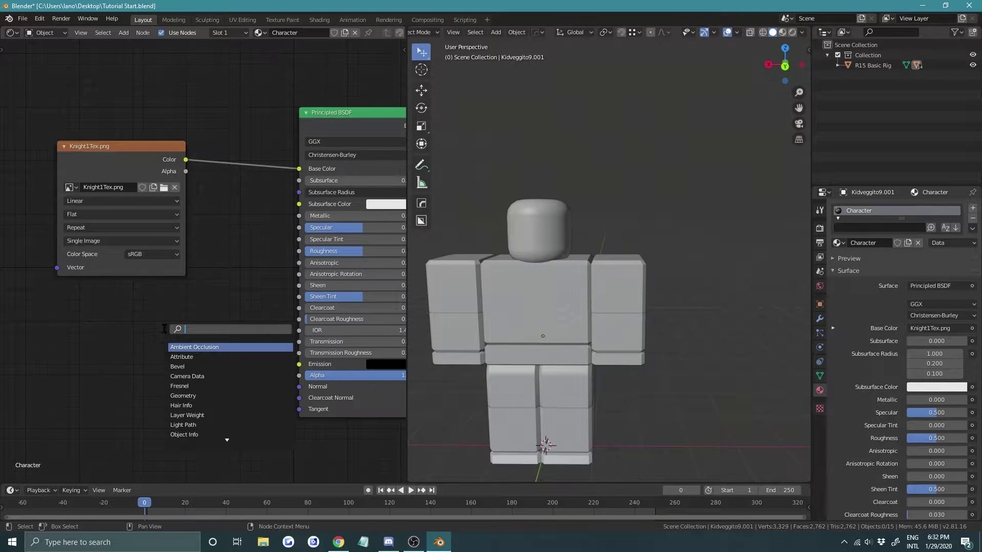
{"action": "type", "text": "bum"}
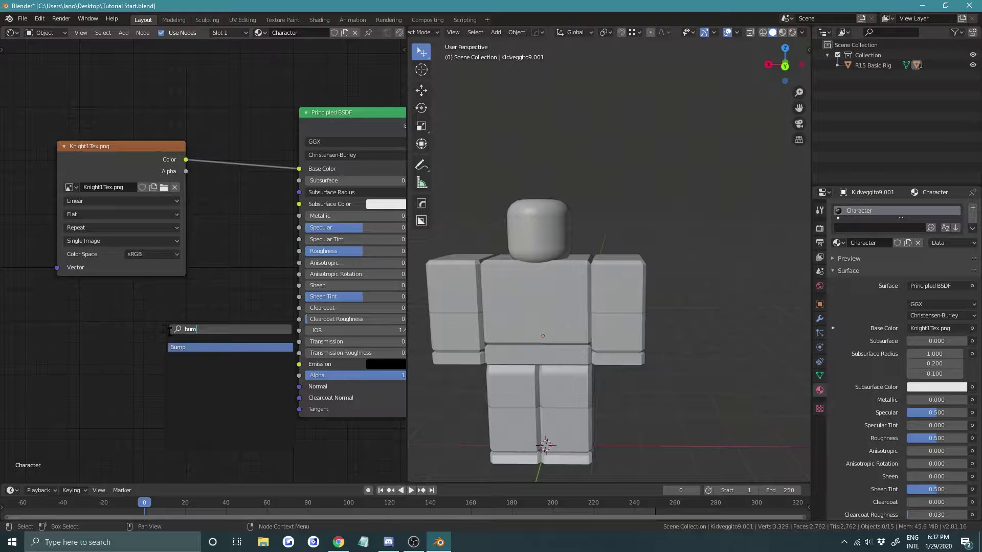
{"action": "key", "text": "Return"}
{"action": "left_click_drag", "start_coordinate": [209, 353], "coordinate": [299, 387]}
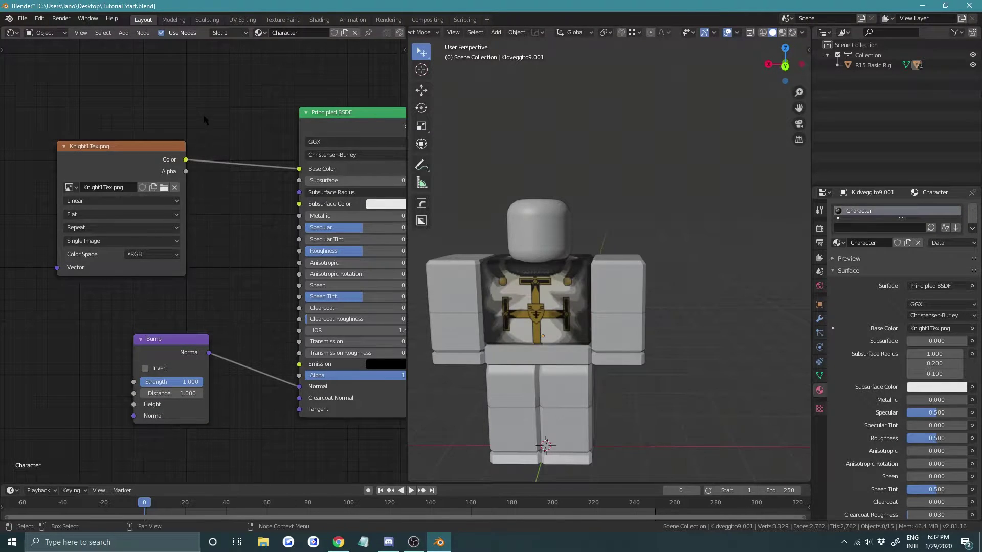
Move the Knight1Tex.png texture node farther from the Bump and Principled BSDF nodes to make room between them
{"action": "middle_click_drag", "start_coordinate": [161, 166], "coordinate": [229, 151]}
{"action": "left_click_drag", "start_coordinate": [244, 138], "coordinate": [124, 135]}
{"action": "middle_click_drag", "start_coordinate": [159, 240], "coordinate": [230, 215]}
{"action": "scroll", "coordinate": [235, 269], "scroll_direction": "down", "scroll_amount": 1}
{"action": "middle_click_drag", "start_coordinate": [187, 130], "coordinate": [212, 164]}
{"action": "left_click_drag", "start_coordinate": [213, 167], "coordinate": [133, 146]}
{"action": "left_click", "coordinate": [211, 267]}
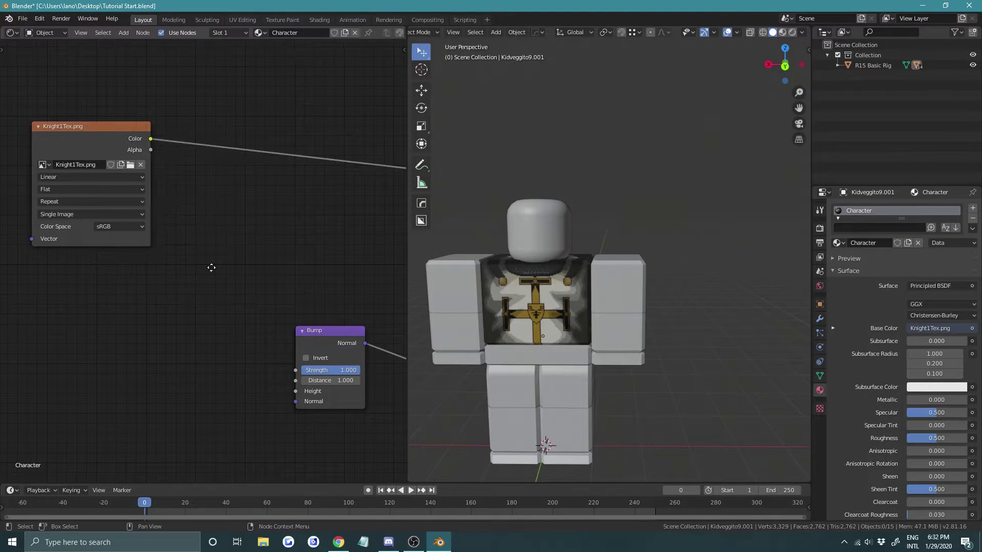
Add an RGB to BW node in the space between the image texture and the Bump node
{"action": "key", "text": "shift+a"}
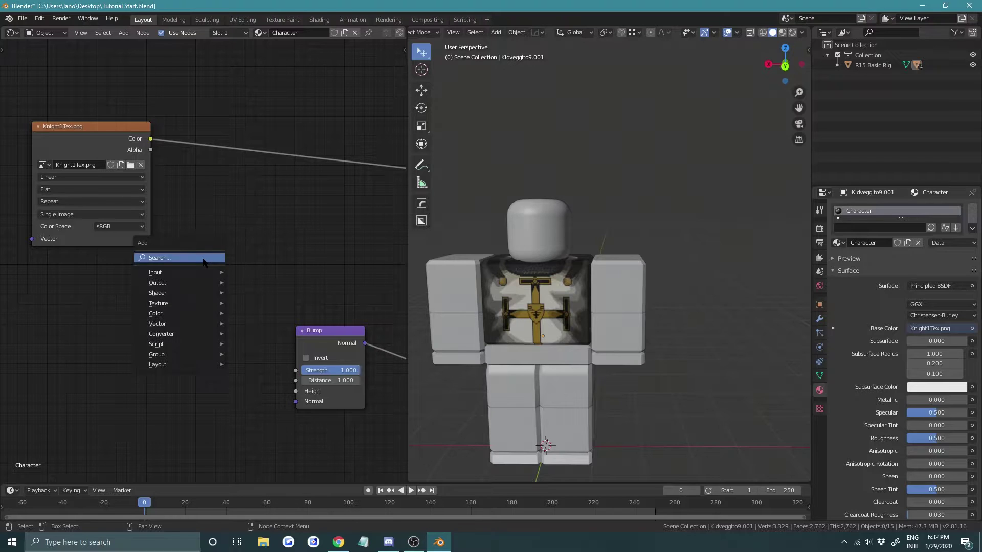
{"action": "left_click", "coordinate": [205, 259]}
{"action": "type", "text": "rgb"}
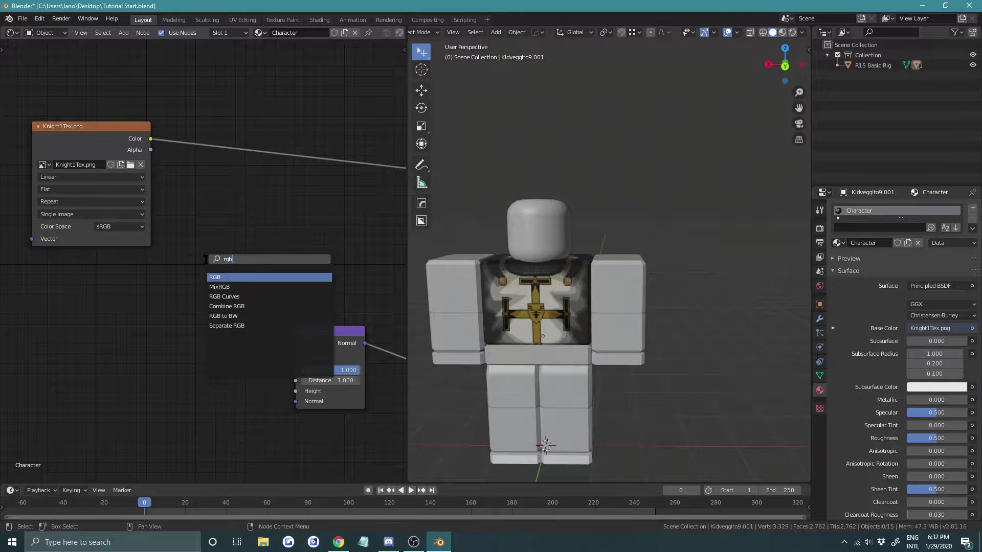
{"action": "left_click", "coordinate": [250, 317]}
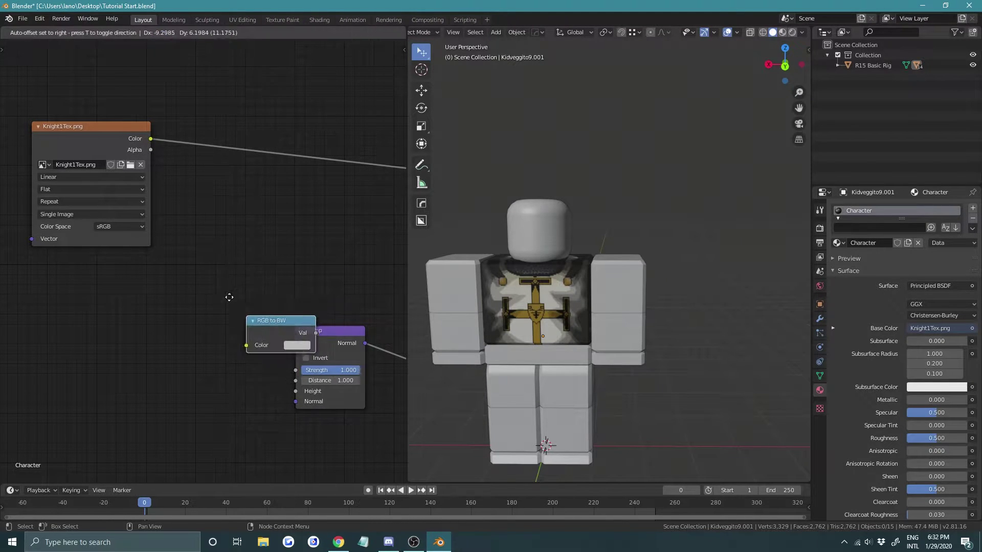
{"action": "left_click", "coordinate": [197, 268]}
Connect the image texture's Color output to the RGB to BW node and its Val output to the Bump node's Height
{"action": "middle_click_drag", "start_coordinate": [272, 274], "coordinate": [235, 257]}
{"action": "middle_click_drag", "start_coordinate": [88, 219], "coordinate": [157, 246]}
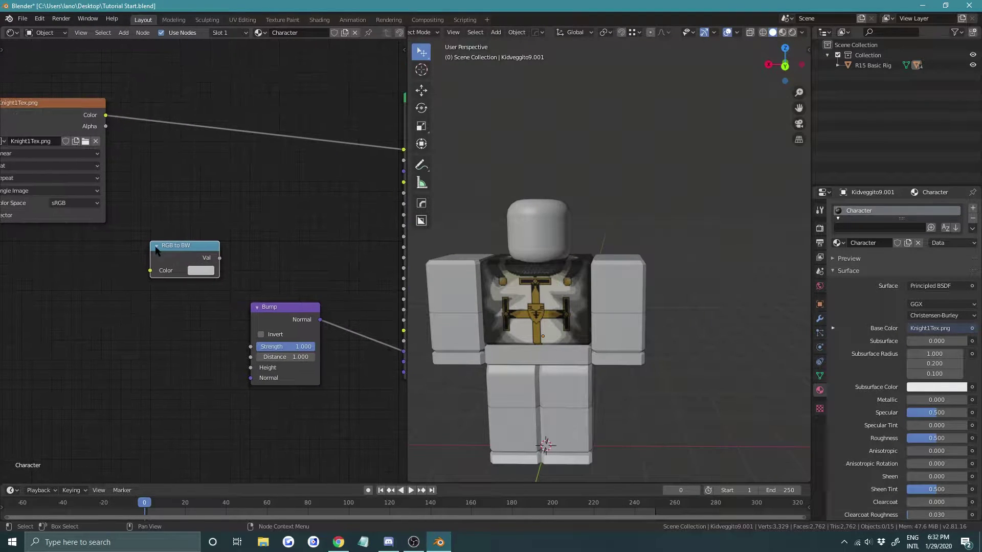
{"action": "scroll", "coordinate": [163, 246], "scroll_direction": "up", "scroll_amount": 3}
{"action": "left_click", "coordinate": [206, 192]}
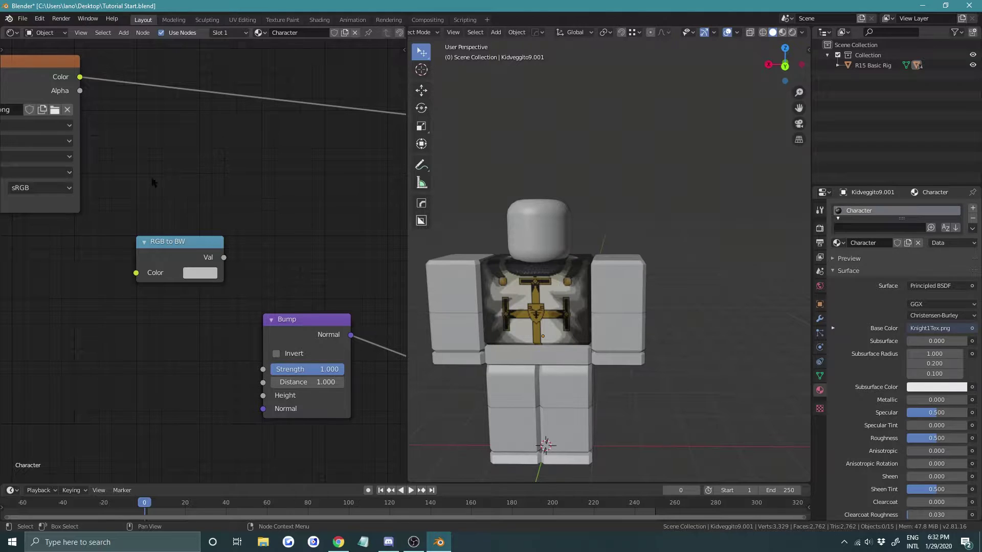
{"action": "left_click_drag", "start_coordinate": [79, 78], "coordinate": [133, 289]}
{"action": "left_click_drag", "start_coordinate": [80, 77], "coordinate": [136, 272]}
{"action": "scroll", "coordinate": [148, 223], "scroll_direction": "down", "scroll_amount": 2}
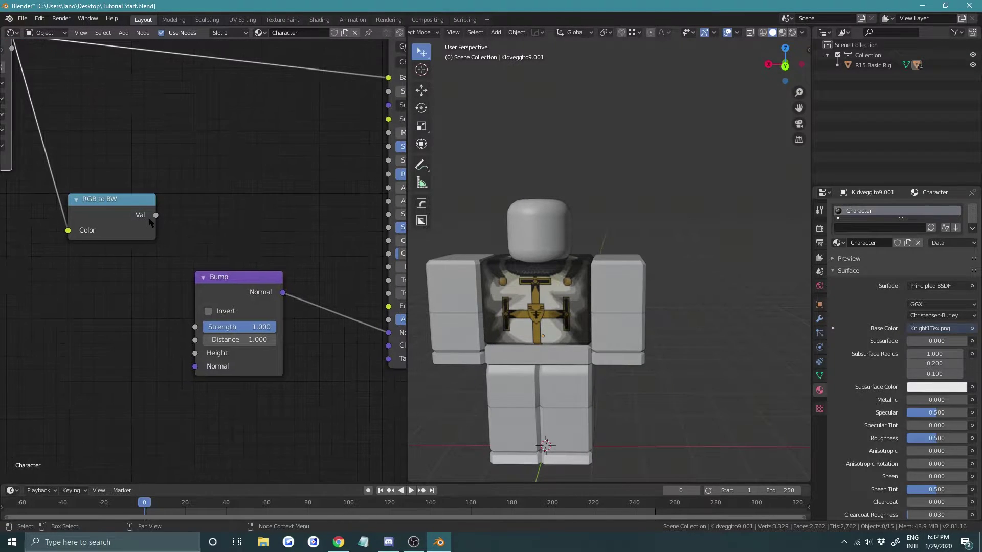
{"action": "left_click_drag", "start_coordinate": [159, 219], "coordinate": [195, 348]}
Move the RGB to BW node slightly downward in the node layout
{"action": "left_click", "coordinate": [279, 248]}
{"action": "middle_click_drag", "start_coordinate": [462, 268], "coordinate": [531, 257], "text": "shift"}
{"action": "scroll", "coordinate": [530, 256], "scroll_direction": "up", "scroll_amount": 1}
{"action": "middle_click_drag", "start_coordinate": [269, 222], "coordinate": [239, 258]}
{"action": "scroll", "coordinate": [239, 258], "scroll_direction": "down", "scroll_amount": 3}
{"action": "left_click_drag", "start_coordinate": [106, 246], "coordinate": [109, 257]}
{"action": "left_click", "coordinate": [245, 220]}
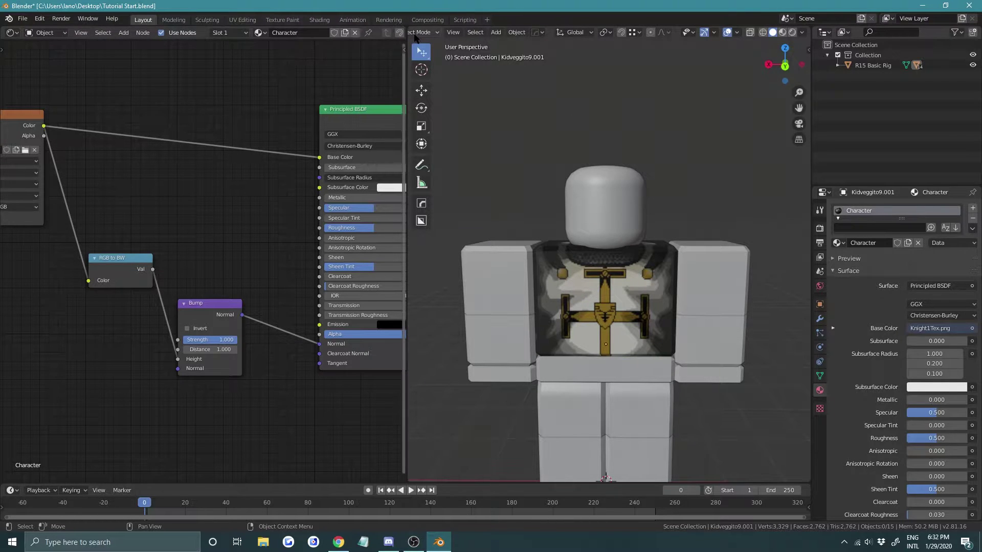
Expand the 3D viewport over the shader editor so that it fills the whole work area
{"action": "middle_click_drag", "start_coordinate": [379, 56], "coordinate": [329, 53]}
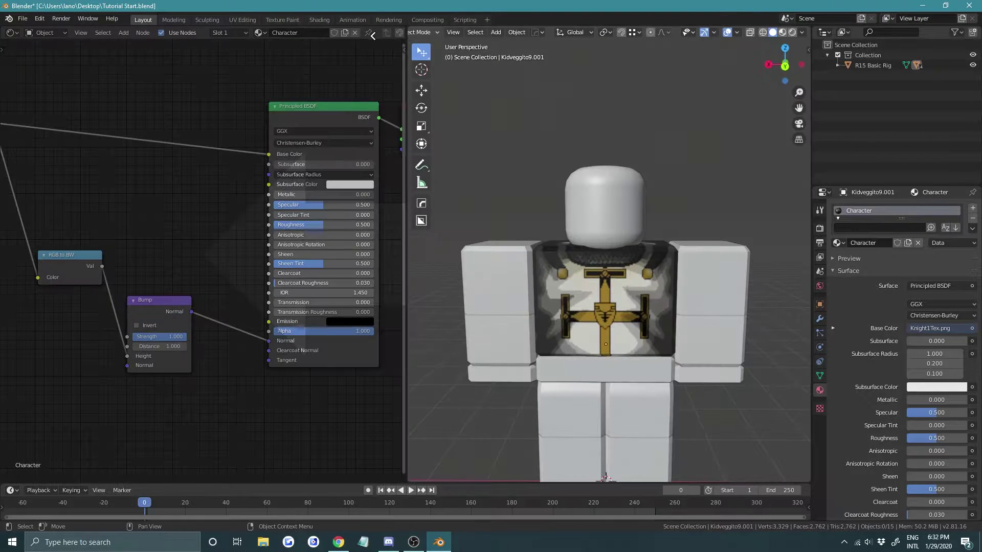
{"action": "left_click_drag", "start_coordinate": [372, 35], "coordinate": [363, 49]}
{"action": "scroll", "coordinate": [444, 272], "scroll_direction": "down", "scroll_amount": 3}
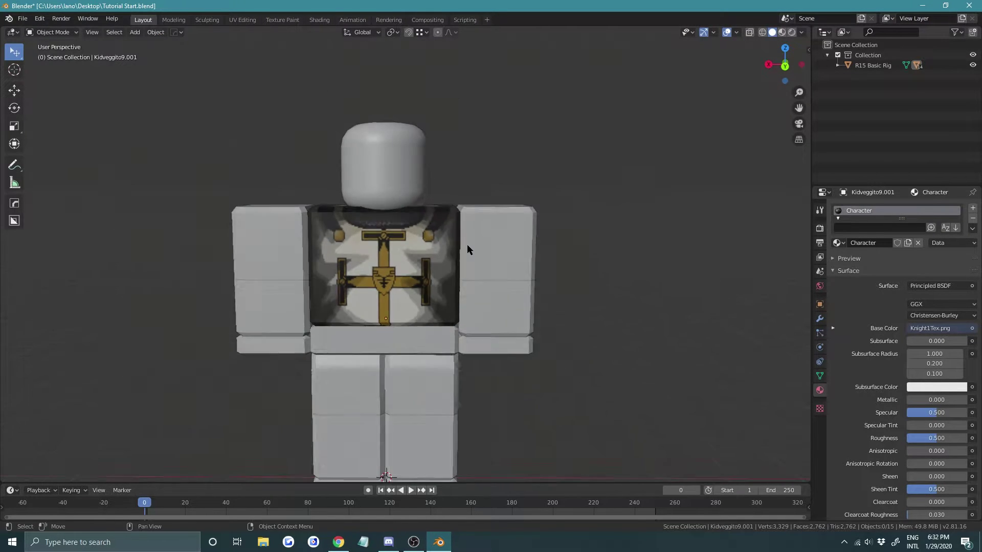
Select all body parts with the textured torso as the active object and link the torso's material to them
{"action": "left_click", "coordinate": [505, 289]}
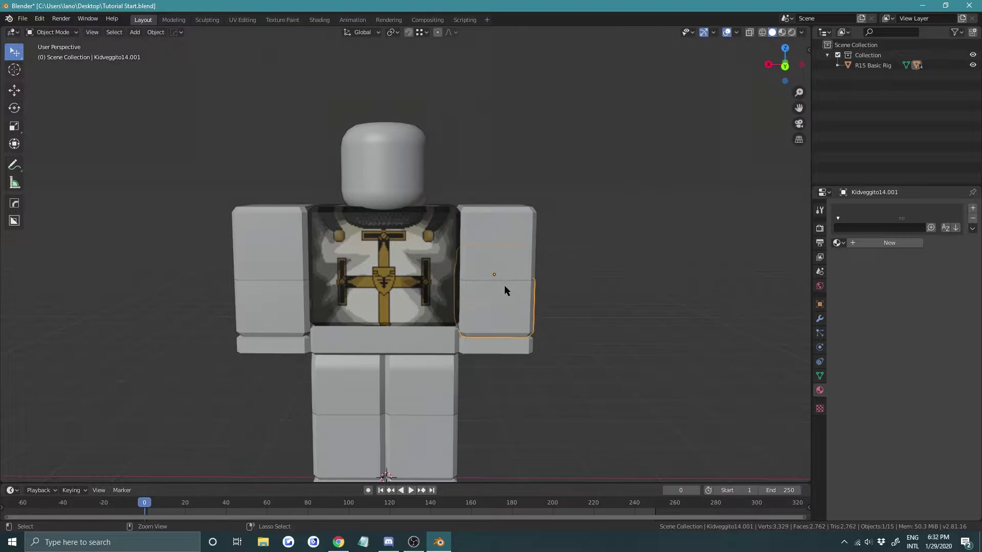
{"action": "left_click", "coordinate": [505, 317], "text": "shift"}
{"action": "left_click", "coordinate": [508, 346], "text": "shift"}
{"action": "left_click", "coordinate": [417, 350], "text": "shift"}
{"action": "left_click", "coordinate": [420, 367], "text": "shift"}
{"action": "middle_click_drag", "start_coordinate": [420, 367], "coordinate": [424, 306], "text": "shift"}
{"action": "left_click", "coordinate": [426, 328], "text": "shift"}
{"action": "left_click", "coordinate": [429, 378], "text": "shift"}
{"action": "left_click", "coordinate": [373, 370], "text": "shift"}
{"action": "left_click", "coordinate": [367, 324], "text": "shift"}
{"action": "left_click", "coordinate": [357, 274], "text": "shift"}
{"action": "left_click", "coordinate": [304, 232], "text": "shift"}
{"action": "left_click", "coordinate": [293, 175], "text": "shift"}
{"action": "left_click", "coordinate": [300, 149], "text": "shift"}
{"action": "middle_click_drag", "start_coordinate": [309, 150], "coordinate": [282, 225], "text": "shift"}
{"action": "left_click", "coordinate": [384, 155], "text": "shift"}
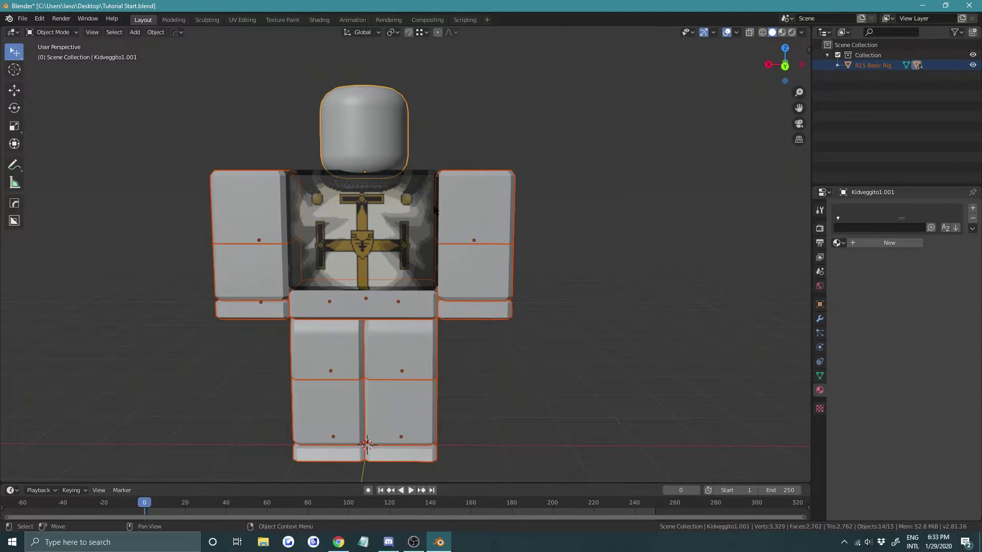
{"action": "left_click", "coordinate": [405, 209], "text": "shift"}
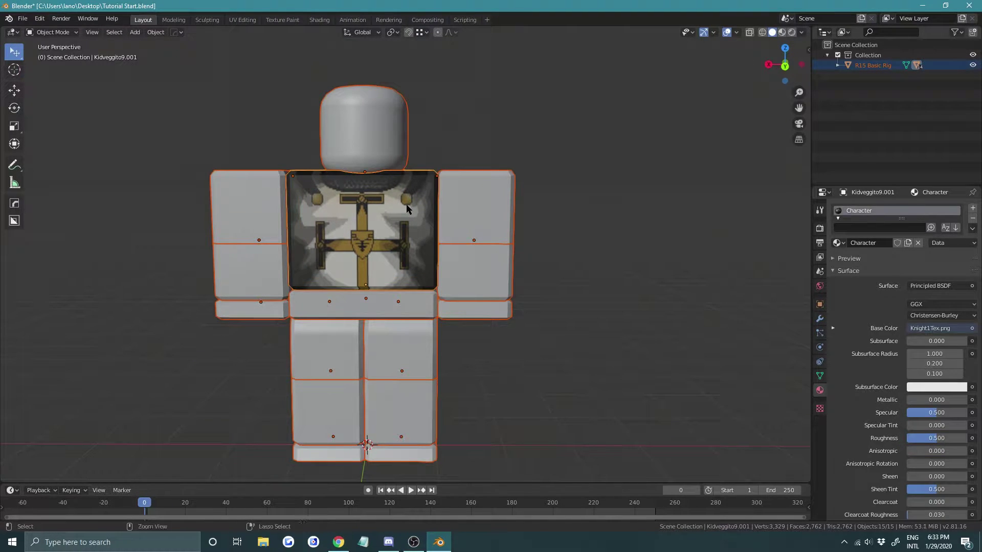
{"action": "key", "text": "ctrl+l"}
{"action": "mouse_move", "coordinate": [407, 208]}
{"action": "left_click", "coordinate": [359, 231]}
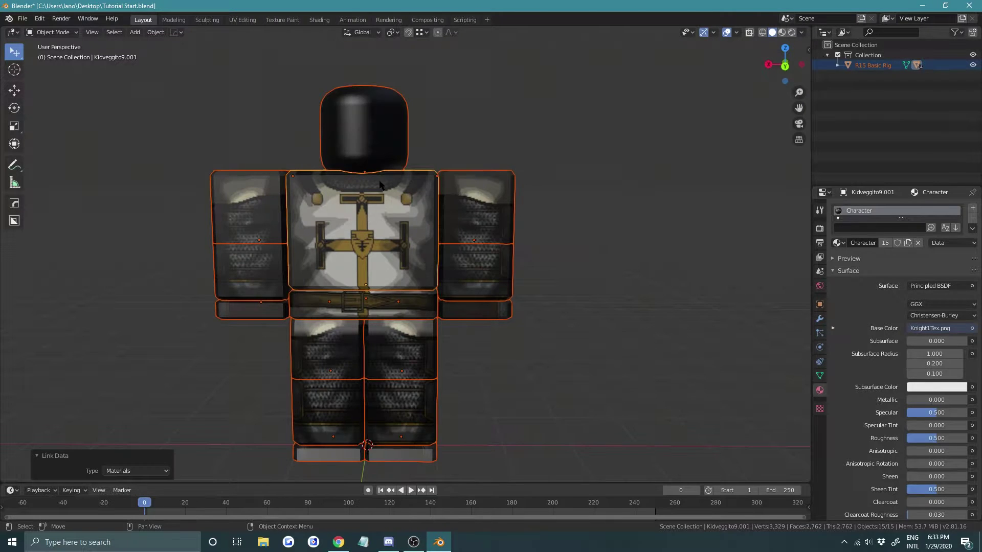
Select the full R15 Basic Rig hierarchy and hide all of its parts in the viewport
{"action": "left_click", "coordinate": [511, 176]}
{"action": "scroll", "coordinate": [547, 302], "scroll_direction": "down", "scroll_amount": 2}
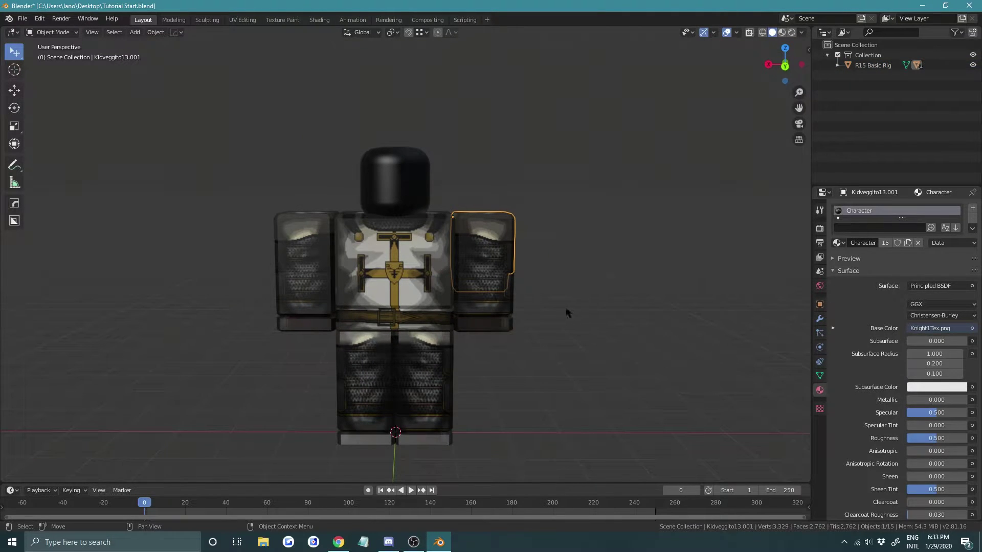
{"action": "middle_click_drag", "start_coordinate": [592, 347], "coordinate": [535, 371]}
{"action": "scroll", "coordinate": [483, 311], "scroll_direction": "down", "scroll_amount": 4}
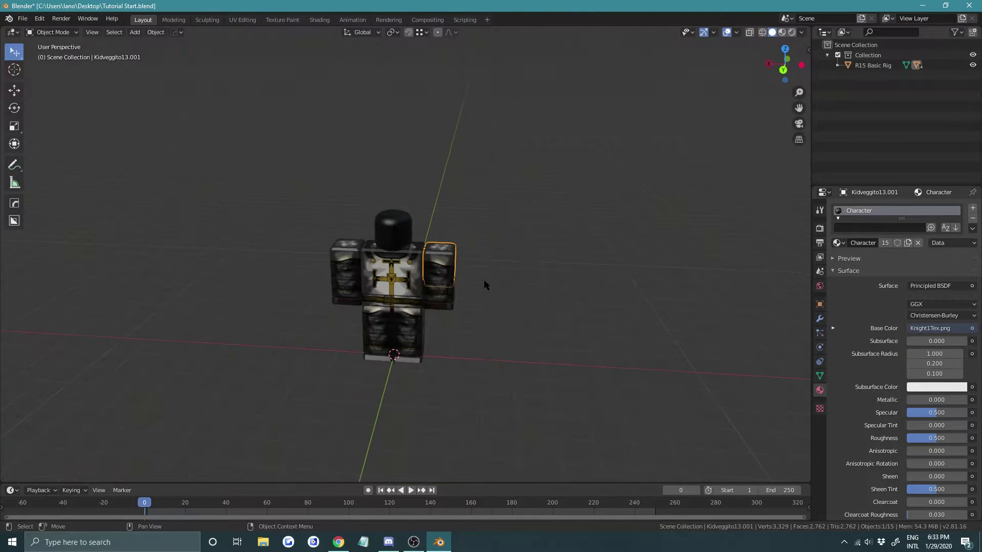
{"action": "middle_click_drag", "start_coordinate": [484, 284], "coordinate": [501, 277]}
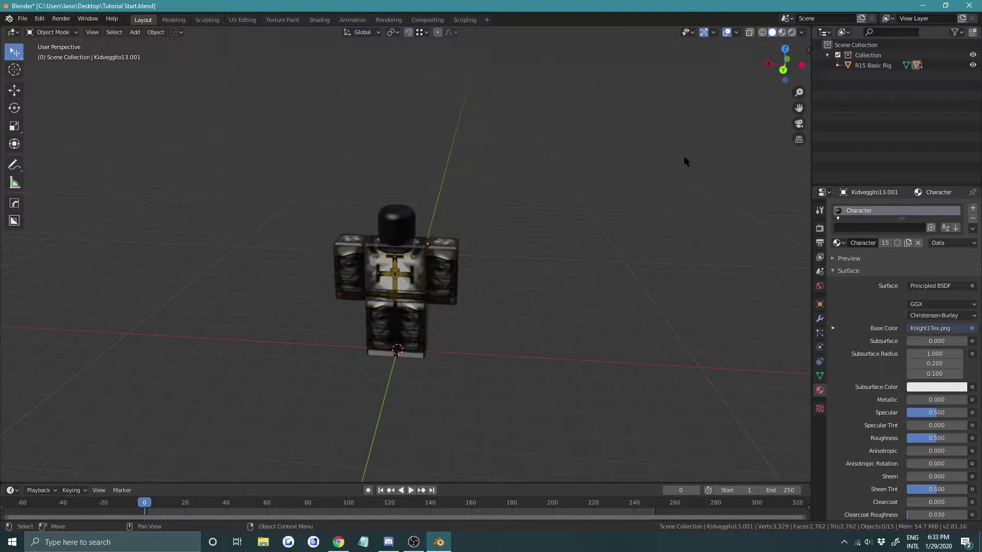
{"action": "left_click", "coordinate": [872, 66]}
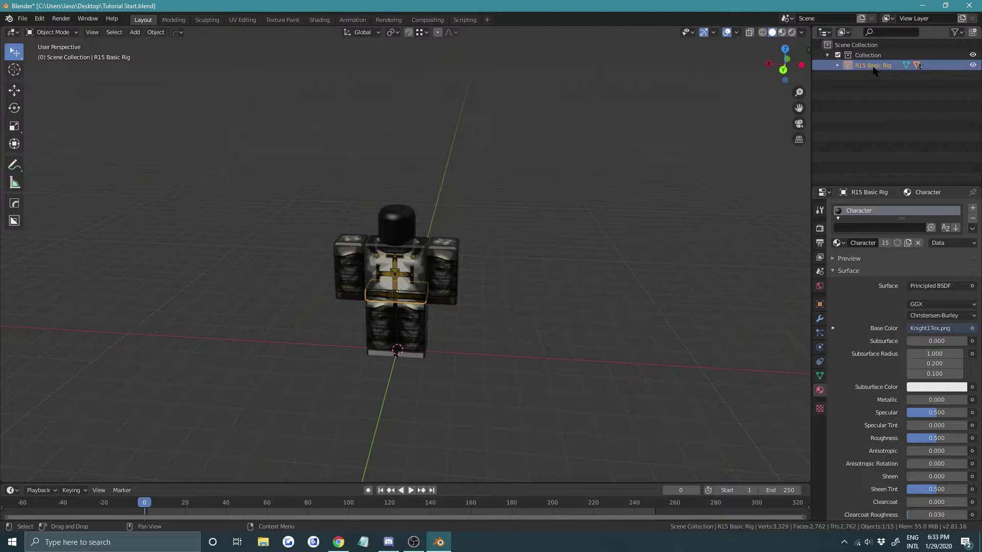
{"action": "right_click", "coordinate": [872, 66]}
{"action": "left_click", "coordinate": [838, 119]}
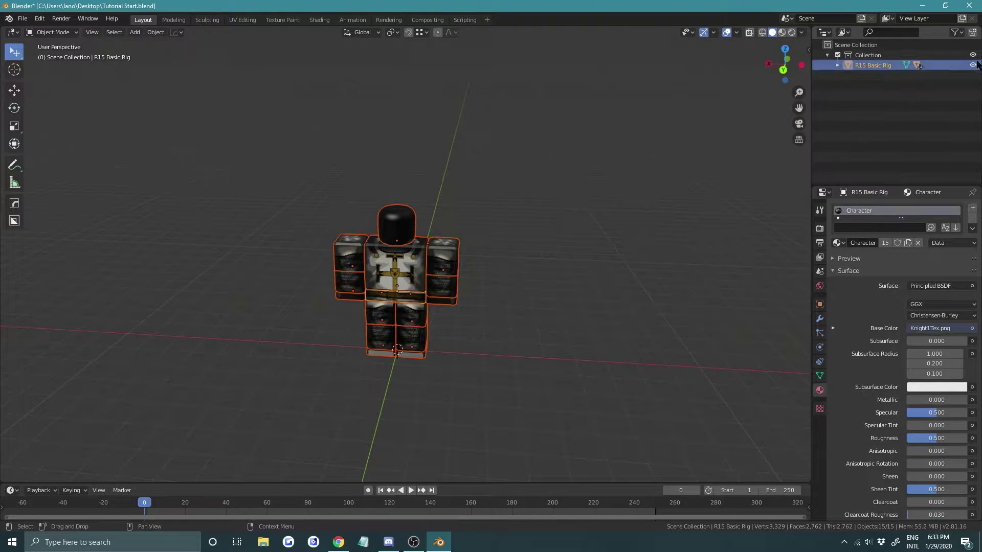
{"action": "left_click", "coordinate": [973, 65]}
{"action": "middle_click_drag", "start_coordinate": [384, 264], "coordinate": [381, 263], "text": "shift"}
{"action": "key", "text": "h"}
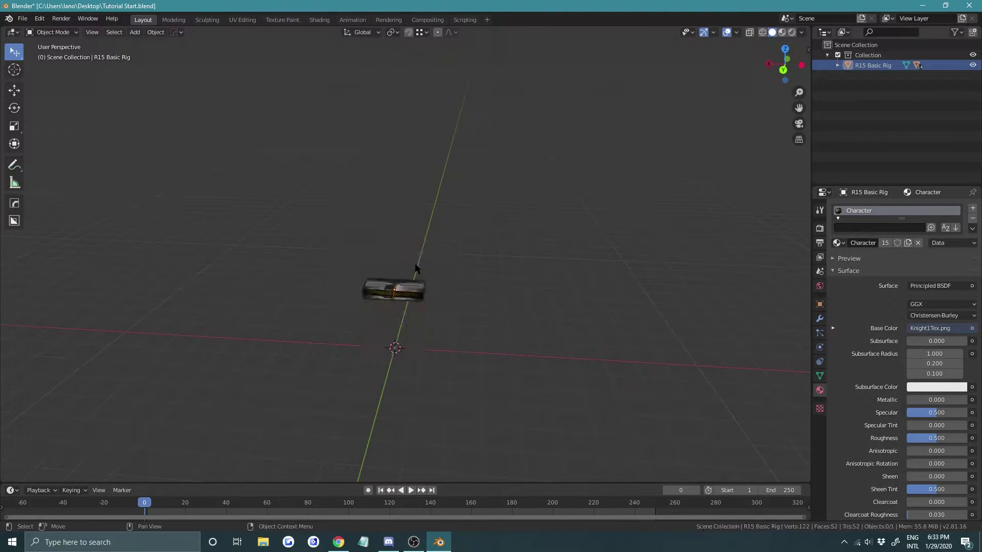
{"action": "left_click", "coordinate": [408, 283]}
{"action": "key", "text": "h"}
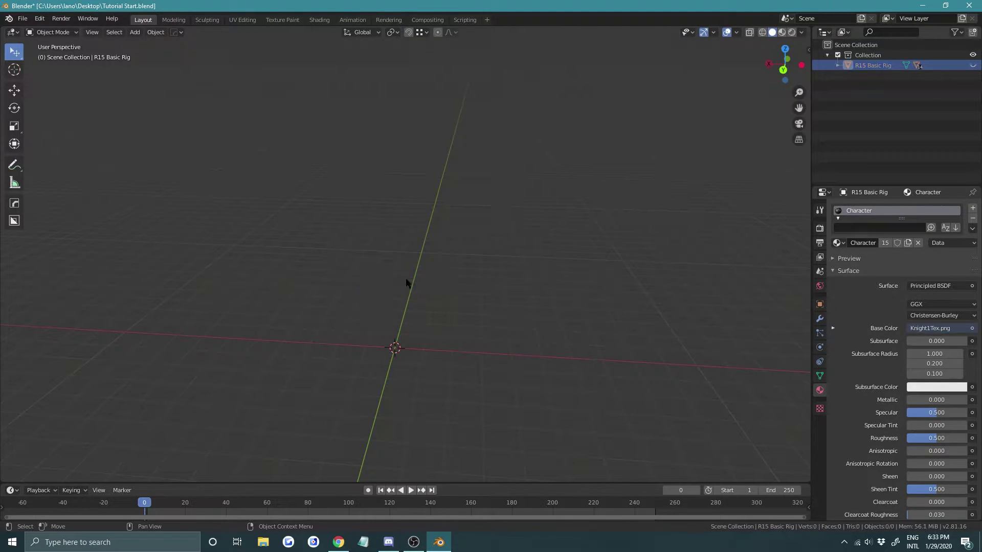
Import Knight.obj from the Desktop as a Wavefront OBJ model
{"action": "left_click", "coordinate": [22, 19]}
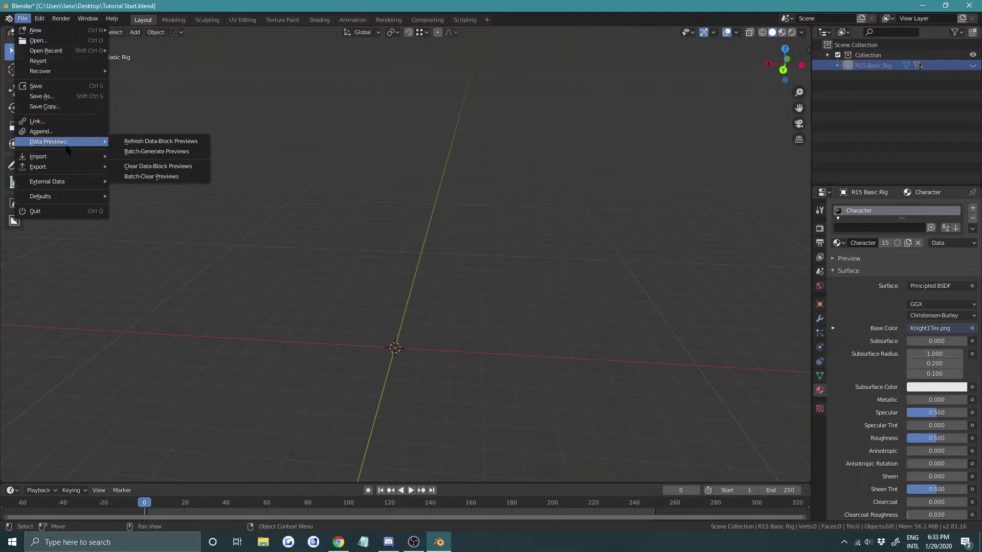
{"action": "mouse_move", "coordinate": [66, 157]}
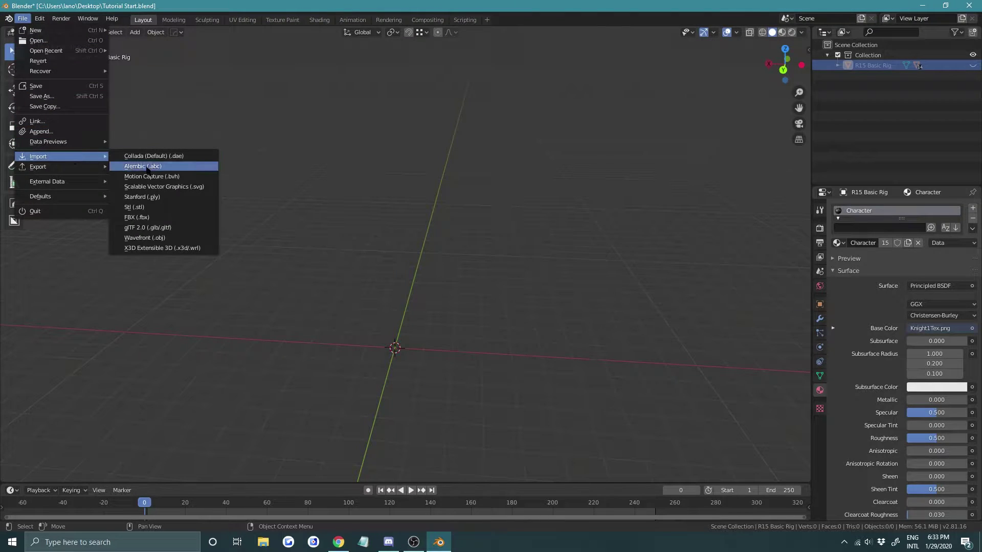
{"action": "left_click", "coordinate": [145, 238]}
{"action": "left_click", "coordinate": [570, 283]}
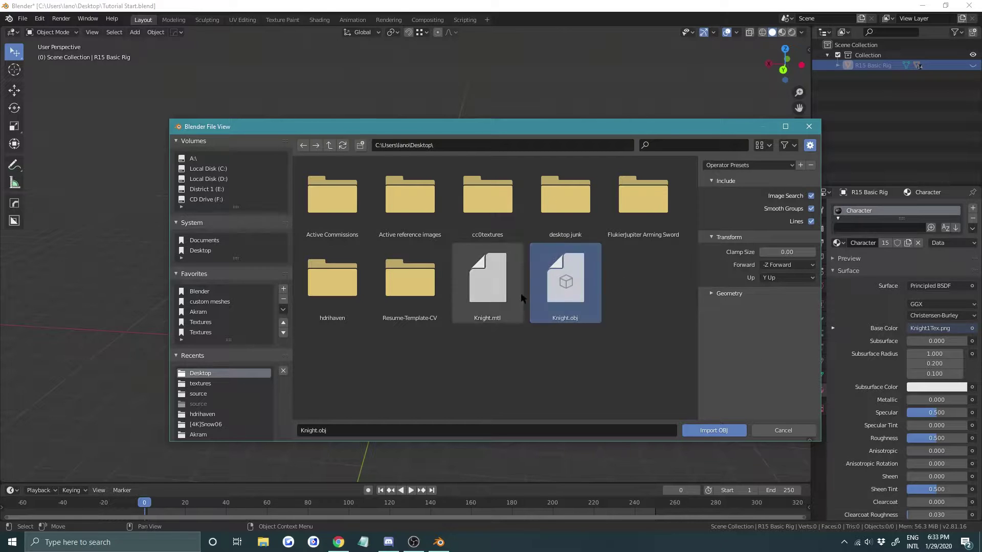
{"action": "left_click", "coordinate": [714, 431]}
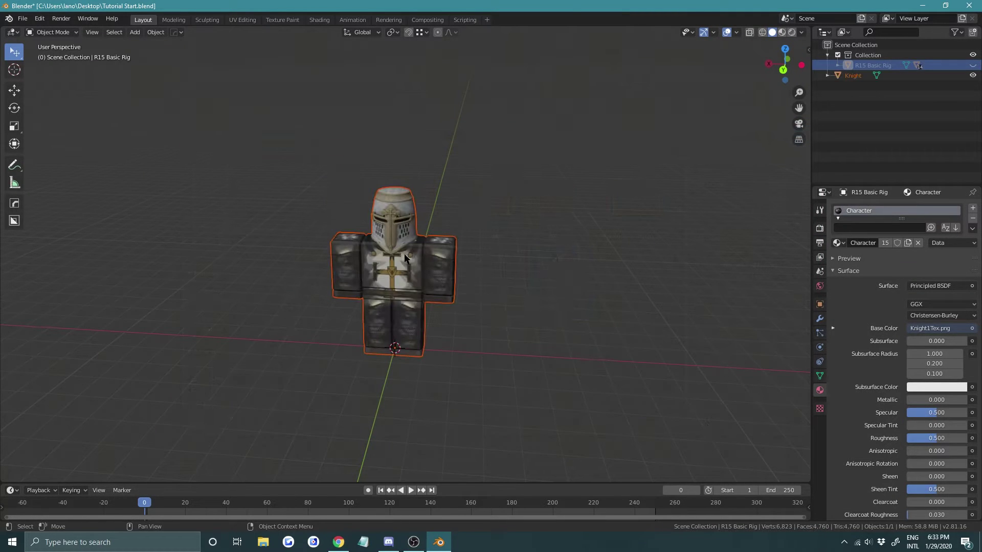
{"action": "scroll", "coordinate": [455, 257], "scroll_direction": "up", "scroll_amount": 3}
{"action": "scroll", "coordinate": [500, 276], "scroll_direction": "up", "scroll_amount": 3}
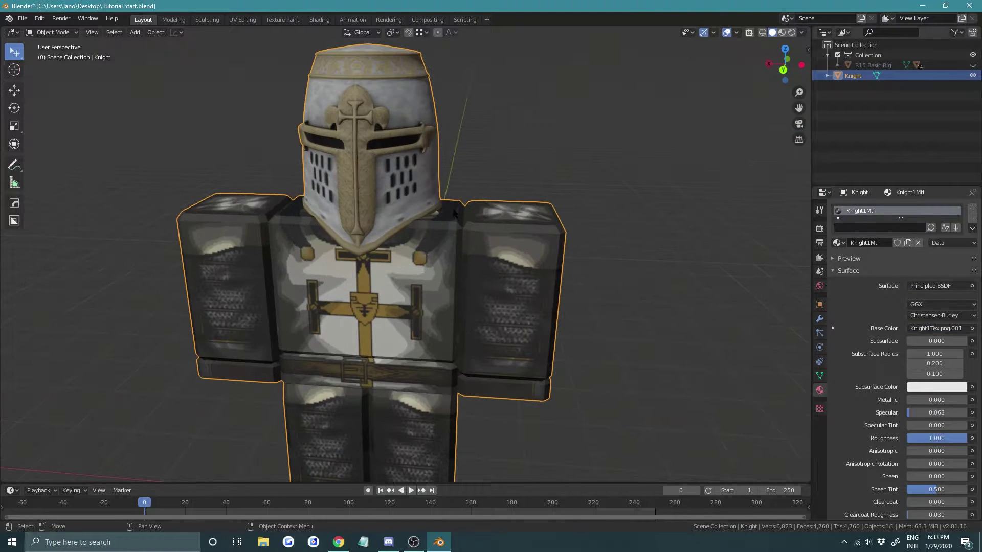
Enter Edit Mode on the imported knight, deselect its mesh and turn off the face normals overlay
{"action": "key", "text": "Tab"}
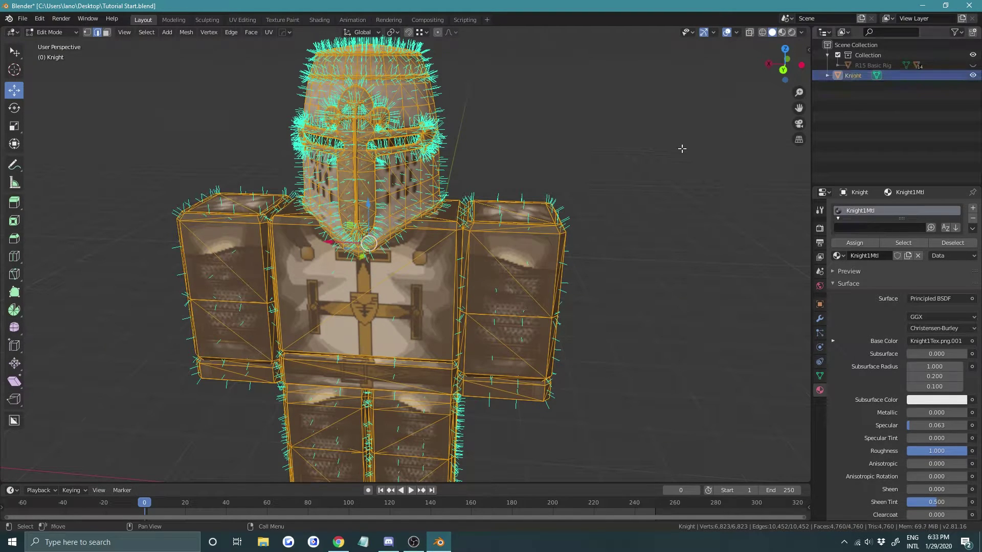
{"action": "key", "text": "alt+a"}
{"action": "left_click", "coordinate": [736, 33]}
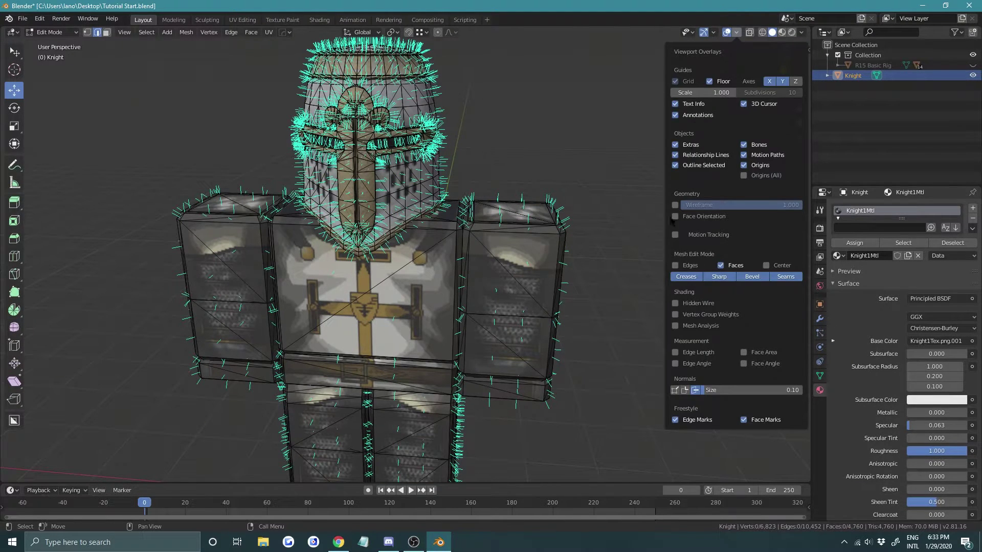
{"action": "left_click", "coordinate": [693, 390]}
{"action": "left_click", "coordinate": [548, 178]}
{"action": "left_click", "coordinate": [618, 133]}
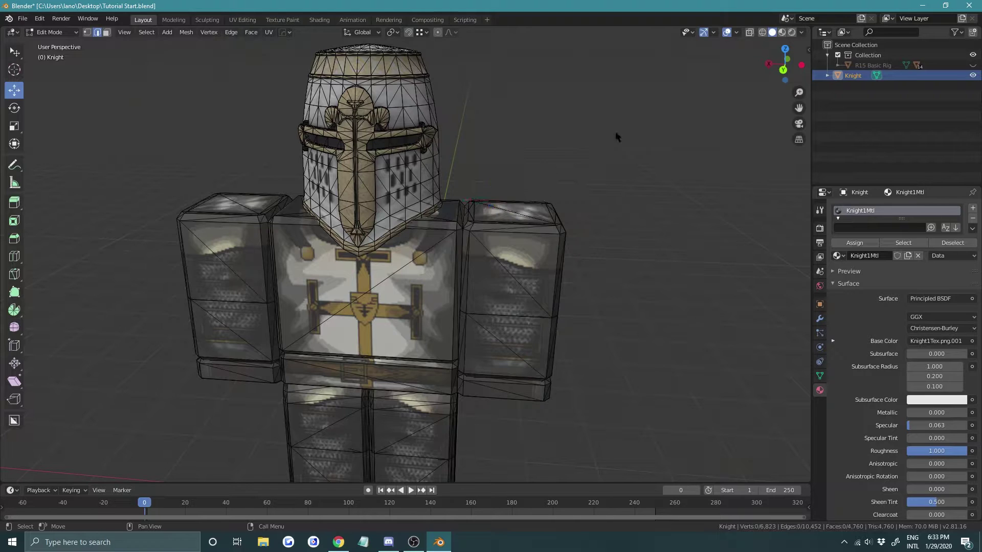
Return to Object Mode and delete the imported single-piece knight
{"action": "key", "text": "Tab"}
{"action": "key", "text": "x"}
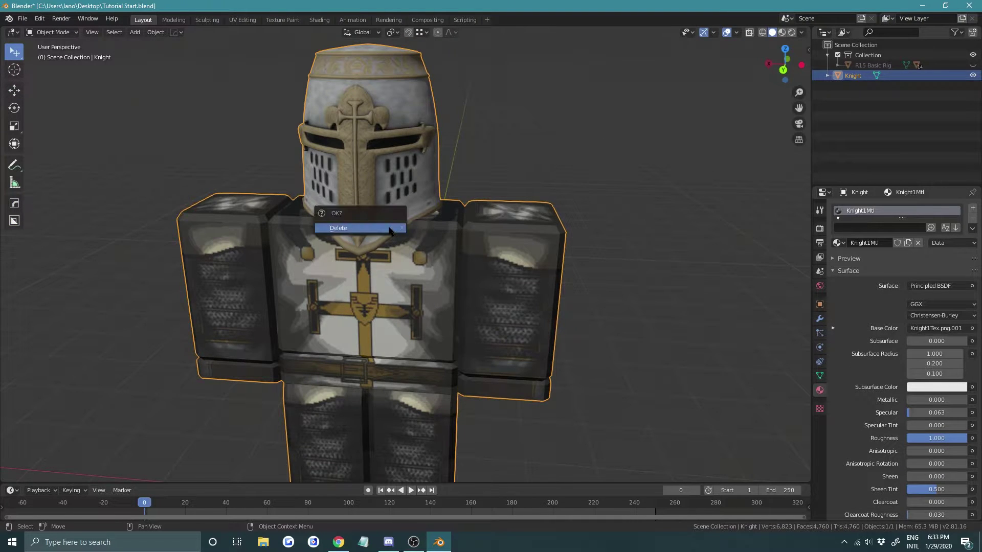
{"action": "left_click", "coordinate": [385, 219]}
Import Knight.obj from the Desktop again, with its geometry split into separate body-part objects
{"action": "left_click", "coordinate": [23, 19]}
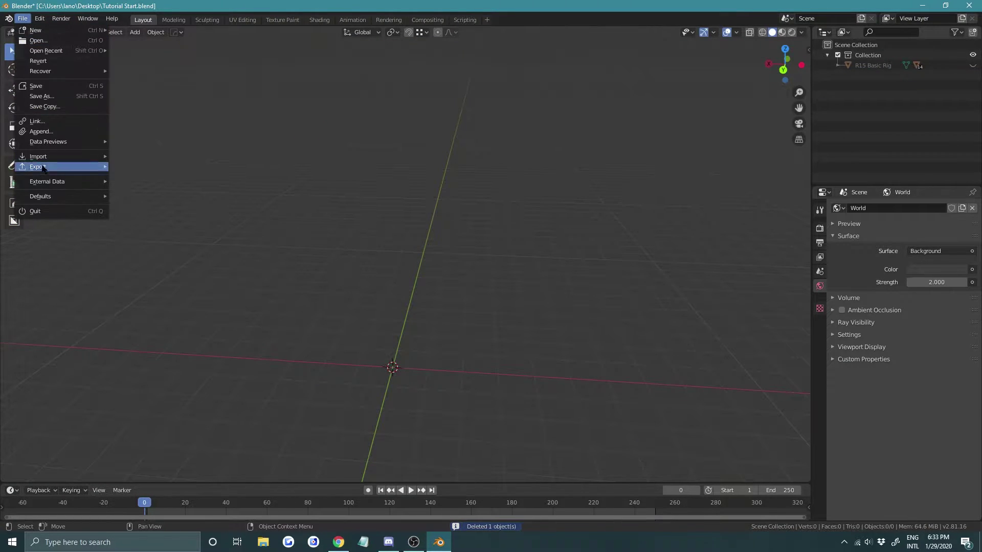
{"action": "mouse_move", "coordinate": [51, 157]}
{"action": "left_click", "coordinate": [185, 239]}
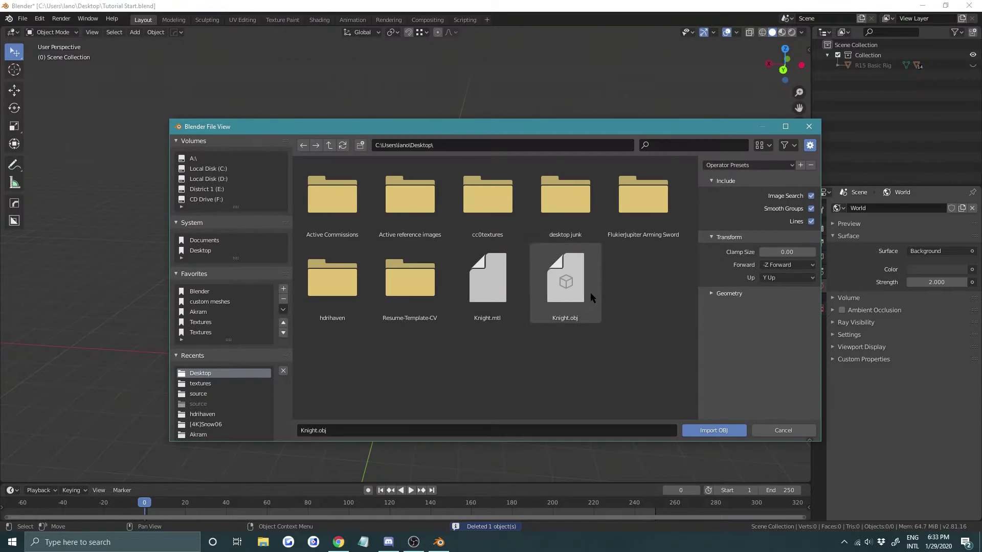
{"action": "left_click", "coordinate": [559, 297]}
{"action": "left_click", "coordinate": [727, 293]}
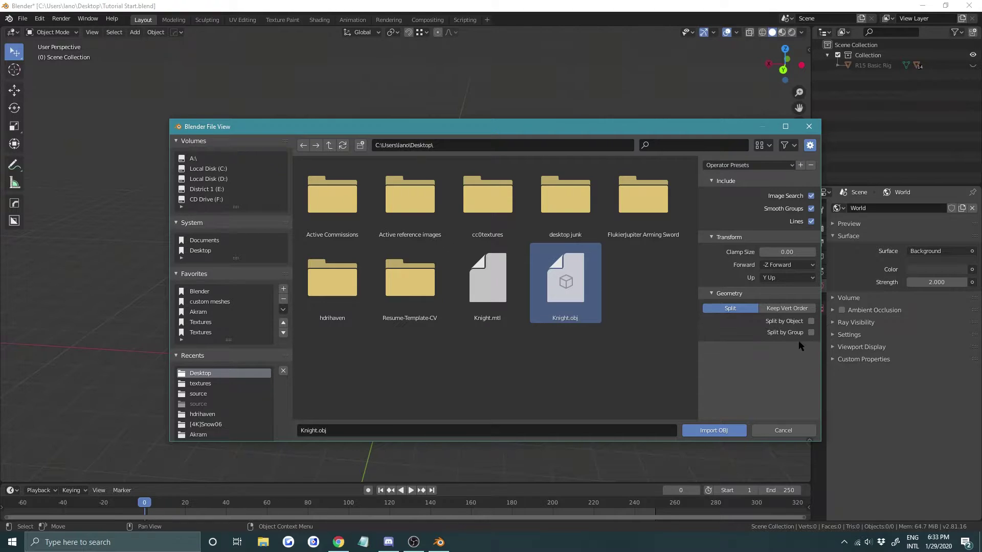
{"action": "left_click", "coordinate": [714, 430]}
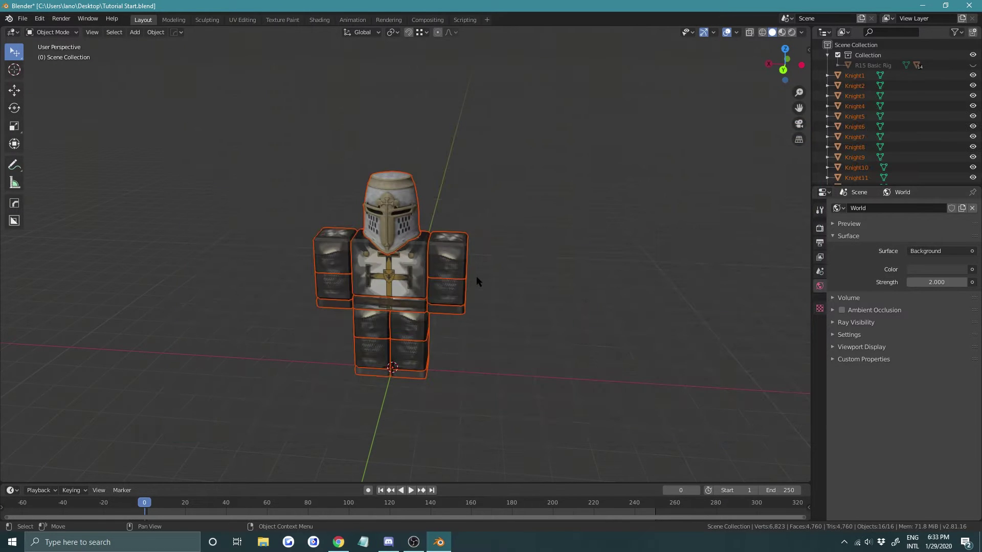
Delete one upper arm, the upper torso and the lower torso of the imported knight
{"action": "left_click", "coordinate": [477, 277]}
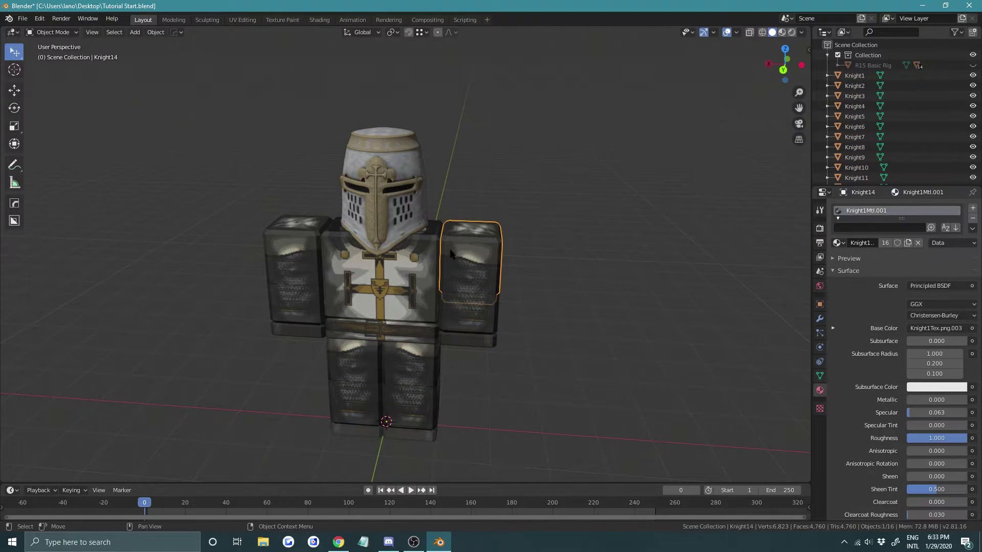
{"action": "key", "text": "x"}
{"action": "left_click", "coordinate": [452, 250]}
{"action": "left_click", "coordinate": [406, 278]}
{"action": "key", "text": "x"}
{"action": "left_click", "coordinate": [406, 278]}
{"action": "left_click", "coordinate": [416, 320]}
{"action": "key", "text": "x"}
{"action": "left_click", "coordinate": [416, 321]}
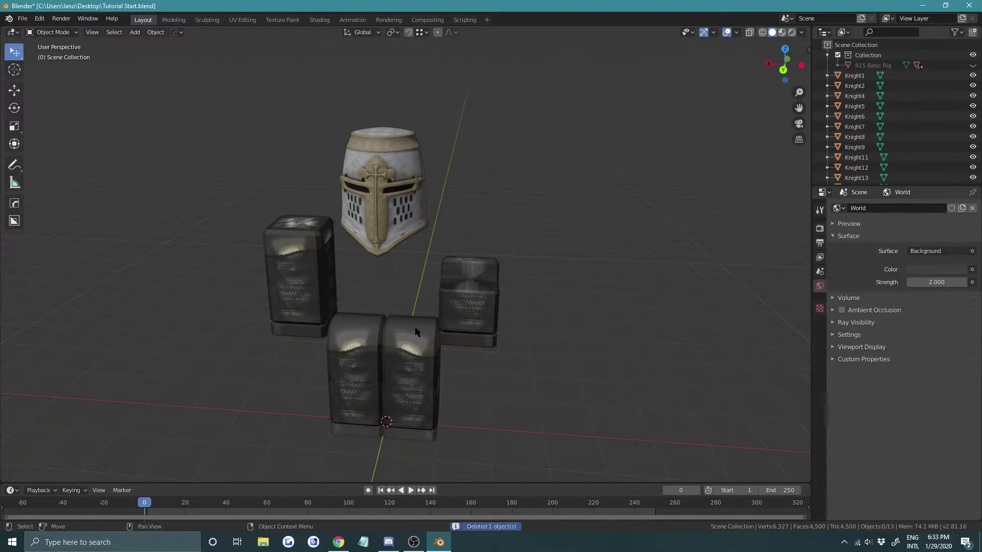
Delete both upper legs of the imported knight
{"action": "left_click", "coordinate": [417, 325]}
{"action": "key", "text": "x"}
{"action": "left_click", "coordinate": [416, 330]}
{"action": "left_click", "coordinate": [340, 340]}
{"action": "key", "text": "x"}
Select all remaining leg, foot, arm and hand pieces of the imported knight and delete them together
{"action": "left_click", "coordinate": [432, 366]}
{"action": "left_click", "coordinate": [341, 378]}
{"action": "key", "text": "x"}
{"action": "left_click", "coordinate": [408, 375], "text": "shift"}
{"action": "left_click", "coordinate": [398, 433], "text": "shift"}
{"action": "left_click", "coordinate": [366, 431], "text": "shift"}
{"action": "left_click", "coordinate": [484, 325], "text": "shift"}
{"action": "left_click", "coordinate": [486, 339], "text": "shift"}
{"action": "left_click", "coordinate": [298, 329], "text": "shift"}
{"action": "left_click", "coordinate": [305, 306], "text": "shift"}
{"action": "left_click", "coordinate": [307, 258], "text": "shift"}
{"action": "key", "text": "x"}
{"action": "left_click", "coordinate": [546, 308]}
Delete the imported knight's head mesh inside the helmet, keeping only the helmet
{"action": "middle_click_drag", "start_coordinate": [337, 271], "coordinate": [410, 280]}
{"action": "left_click", "coordinate": [371, 146]}
{"action": "scroll", "coordinate": [390, 184], "scroll_direction": "up", "scroll_amount": 4}
{"action": "key", "text": "x"}
{"action": "left_click", "coordinate": [389, 184]}
{"action": "scroll", "coordinate": [412, 279], "scroll_direction": "down", "scroll_amount": 5}
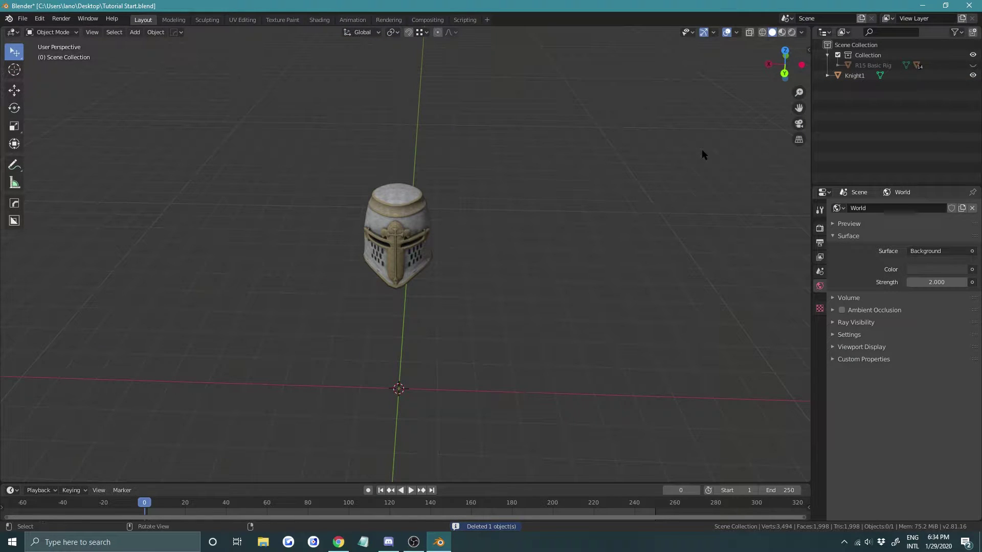
Unhide all parts of the R15 Basic Rig and clear the selection
{"action": "key", "text": "alt+h"}
{"action": "middle_click_drag", "start_coordinate": [576, 226], "coordinate": [560, 162]}
{"action": "left_click", "coordinate": [560, 162]}
{"action": "scroll", "coordinate": [494, 317], "scroll_direction": "up", "scroll_amount": 2}
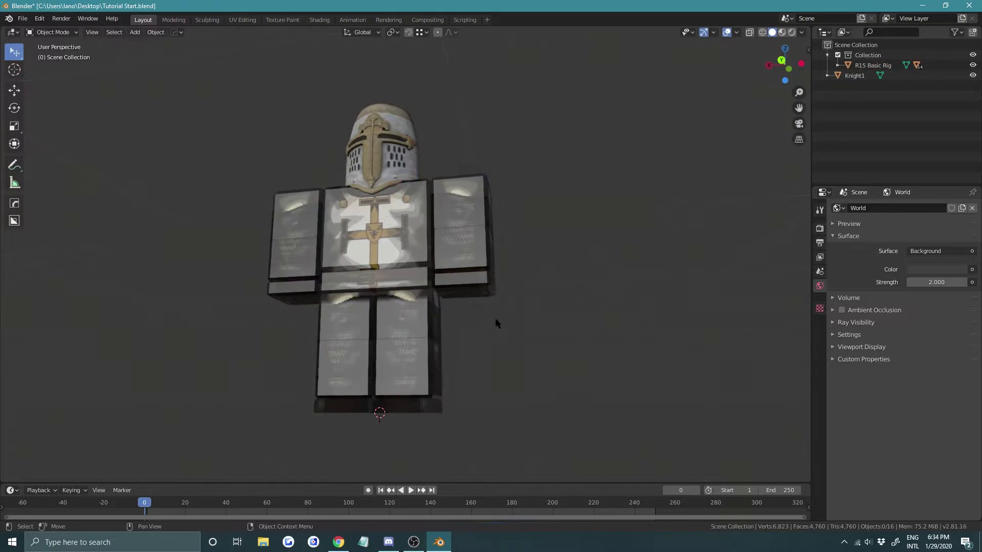
Using wireframe shading to reach the hidden head, parent the helmet to the rig's head with the Object option, and restore solid shading
{"action": "left_click", "coordinate": [408, 163]}
{"action": "scroll", "coordinate": [423, 255], "scroll_direction": "up", "scroll_amount": 4}
{"action": "key", "text": "z"}
{"action": "left_click", "coordinate": [357, 253]}
{"action": "mouse_move", "coordinate": [436, 217]}
{"action": "middle_mouse_down", "text": "shift"}
{"action": "mouse_move", "coordinate": [417, 303]}
{"action": "mouse_move", "coordinate": [398, 287]}
{"action": "middle_mouse_up", "text": "shift"}
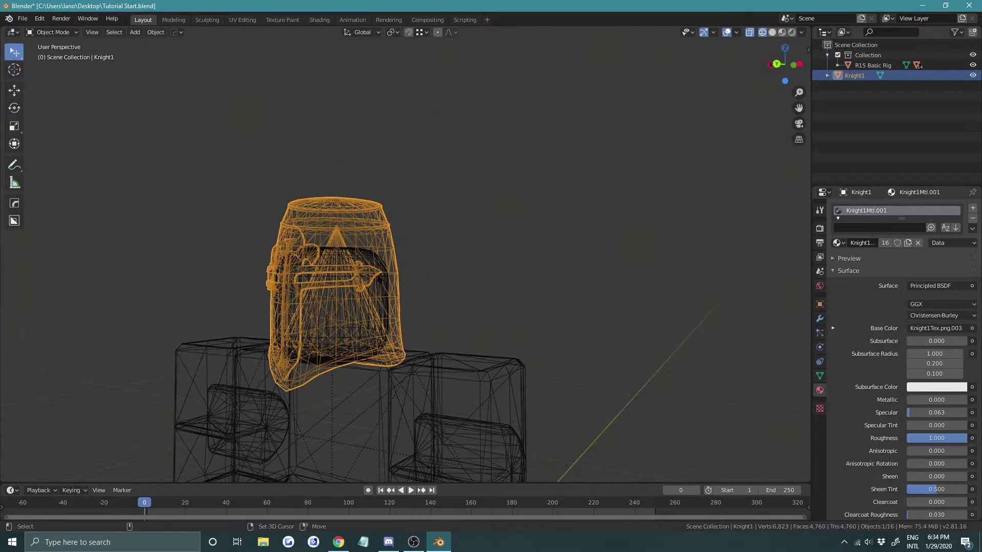
{"action": "left_click", "coordinate": [375, 259], "text": "shift"}
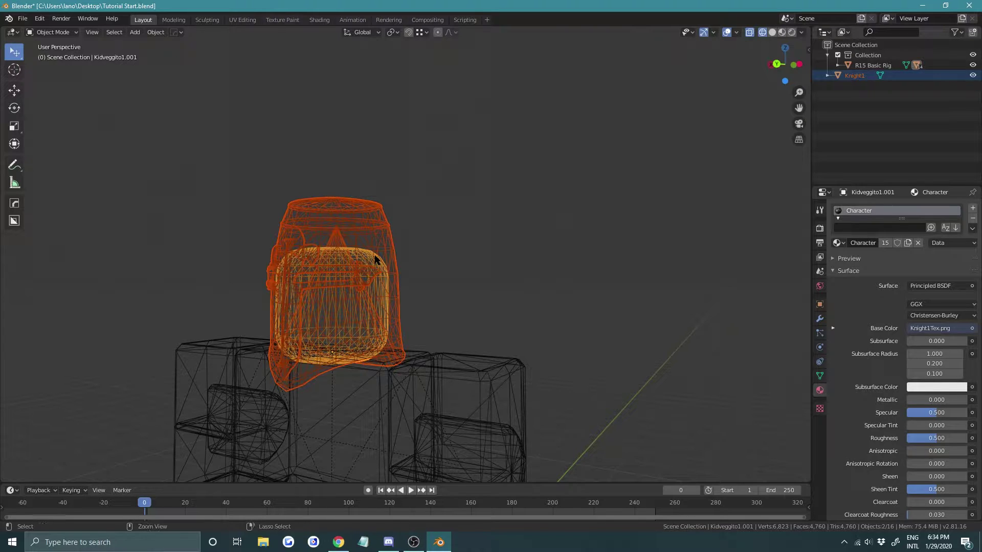
{"action": "key", "text": "ctrl+p"}
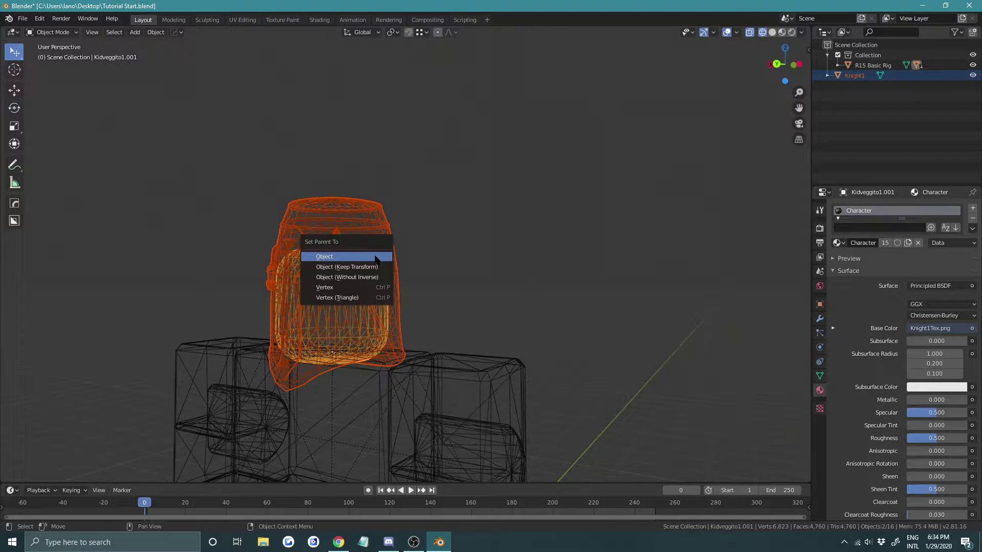
{"action": "left_click", "coordinate": [376, 260]}
{"action": "key", "text": "z"}
{"action": "left_click", "coordinate": [535, 241]}
Select the rig's head inside the helmet and test-rotate it to check the helmet's parenting, cancelling the rotation
{"action": "left_click", "coordinate": [381, 224]}
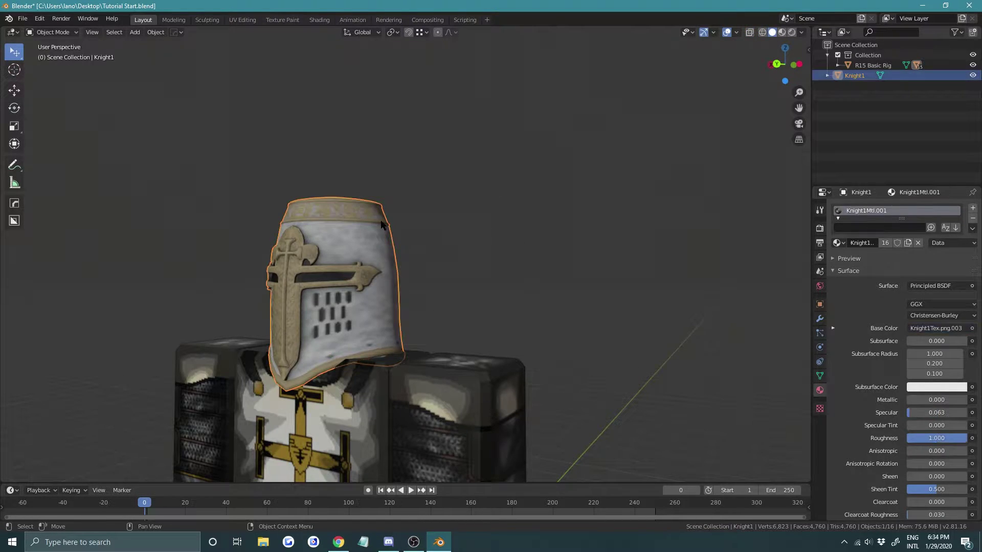
{"action": "key", "text": "z"}
{"action": "left_click", "coordinate": [329, 266]}
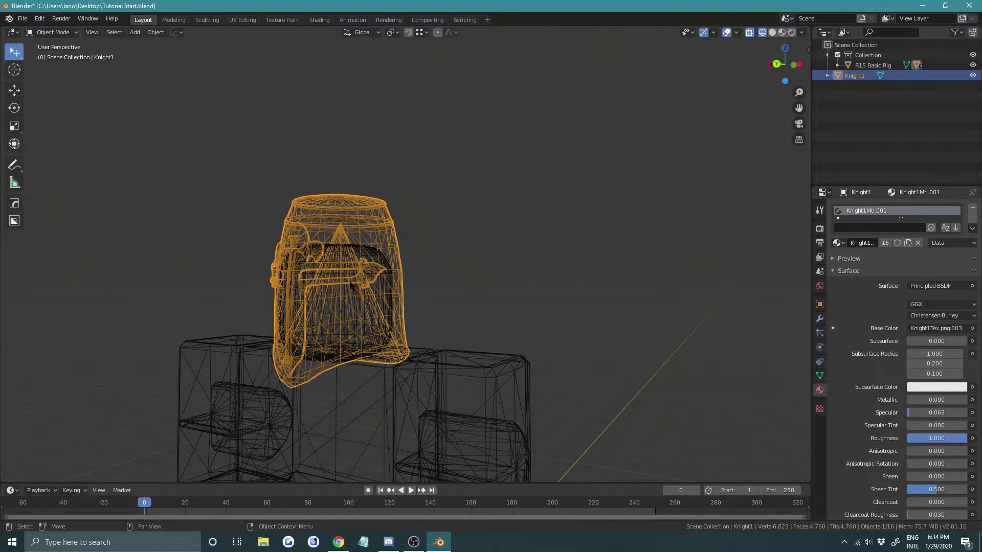
{"action": "left_click", "coordinate": [380, 263]}
{"action": "key", "text": "z"}
{"action": "left_click", "coordinate": [442, 263]}
{"action": "key", "text": "r"}
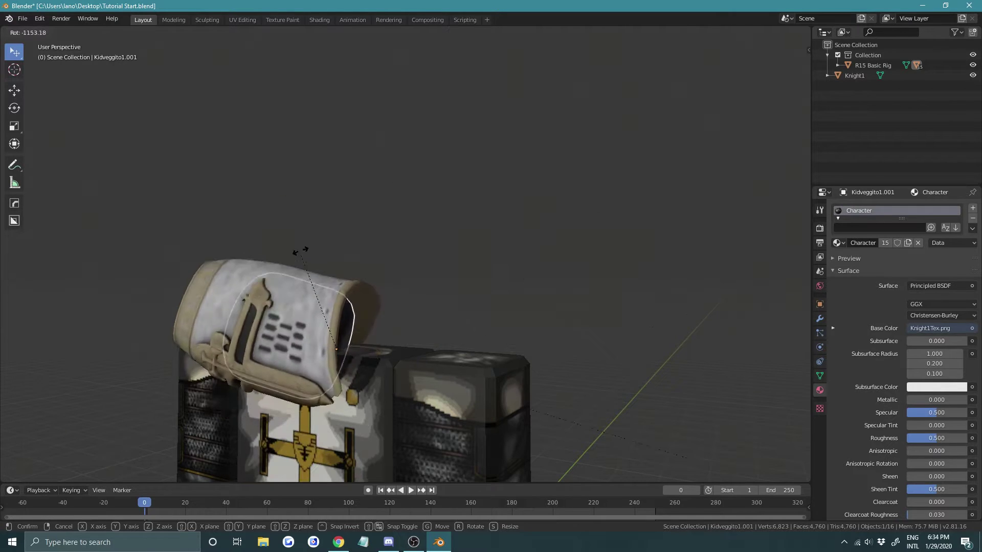
{"action": "key", "text": "Escape"}
Test-rotate the rig's lower torso to check that the whole character follows, cancelling the rotation and clearing the selection
{"action": "scroll", "coordinate": [376, 343], "scroll_direction": "down", "scroll_amount": 2}
{"action": "left_click", "coordinate": [353, 373]}
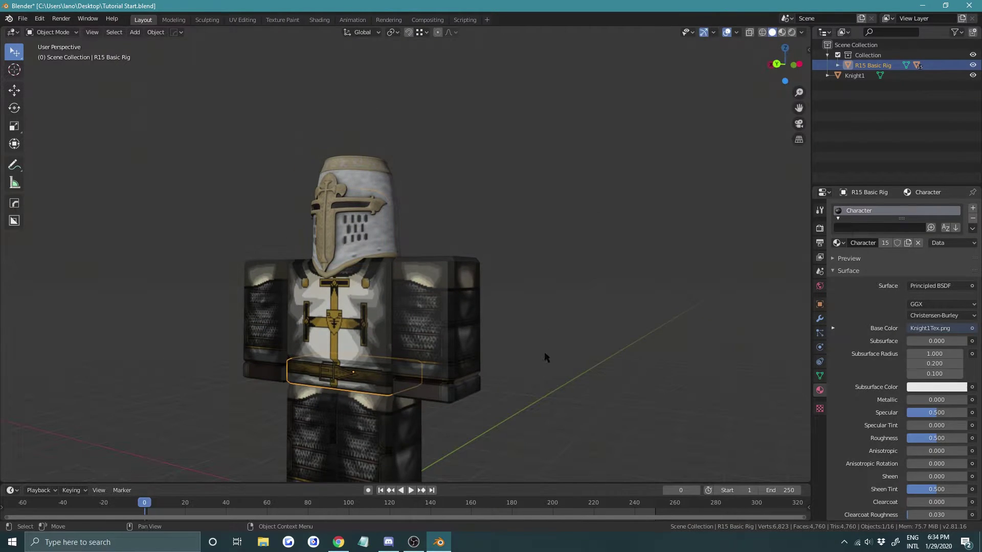
{"action": "key", "text": "r"}
{"action": "key", "text": "Escape"}
{"action": "left_click", "coordinate": [615, 235]}
Examine the assembled knight character and its helmet from the front, both close up and at full height
{"action": "scroll", "coordinate": [615, 235], "scroll_direction": "down", "scroll_amount": 4}
{"action": "middle_click_drag", "start_coordinate": [422, 317], "coordinate": [437, 327]}
{"action": "left_click", "coordinate": [436, 291]}
{"action": "scroll", "coordinate": [436, 290], "scroll_direction": "up", "scroll_amount": 2}
{"action": "left_click", "coordinate": [476, 238]}
{"action": "middle_click_drag", "start_coordinate": [474, 243], "coordinate": [443, 302]}
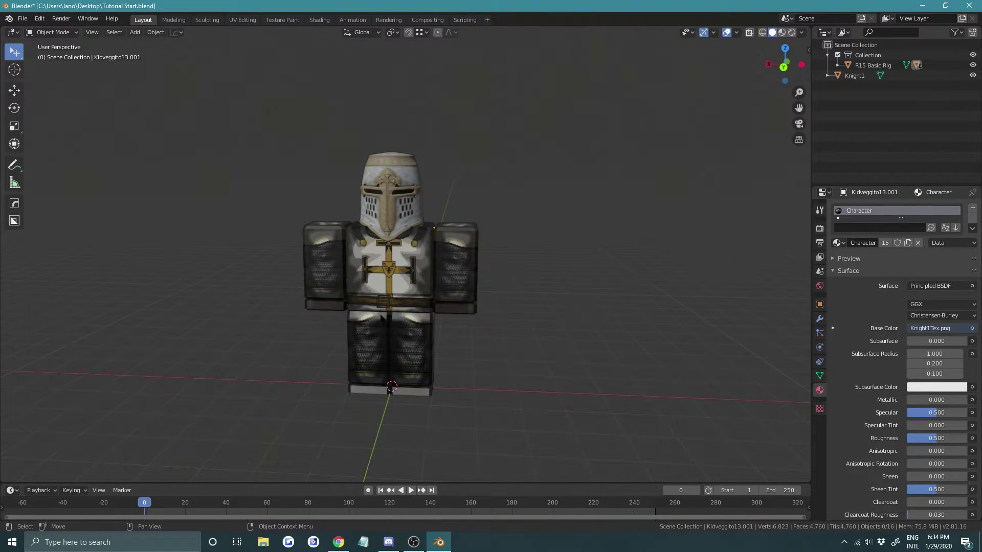
{"action": "middle_click_drag", "start_coordinate": [500, 251], "coordinate": [506, 289], "text": "shift"}
{"action": "scroll", "coordinate": [460, 320], "scroll_direction": "up", "scroll_amount": 2}
{"action": "scroll", "coordinate": [458, 321], "scroll_direction": "down", "scroll_amount": 4}
{"action": "scroll", "coordinate": [456, 320], "scroll_direction": "up", "scroll_amount": 3}
{"action": "scroll", "coordinate": [475, 278], "scroll_direction": "up", "scroll_amount": 4}
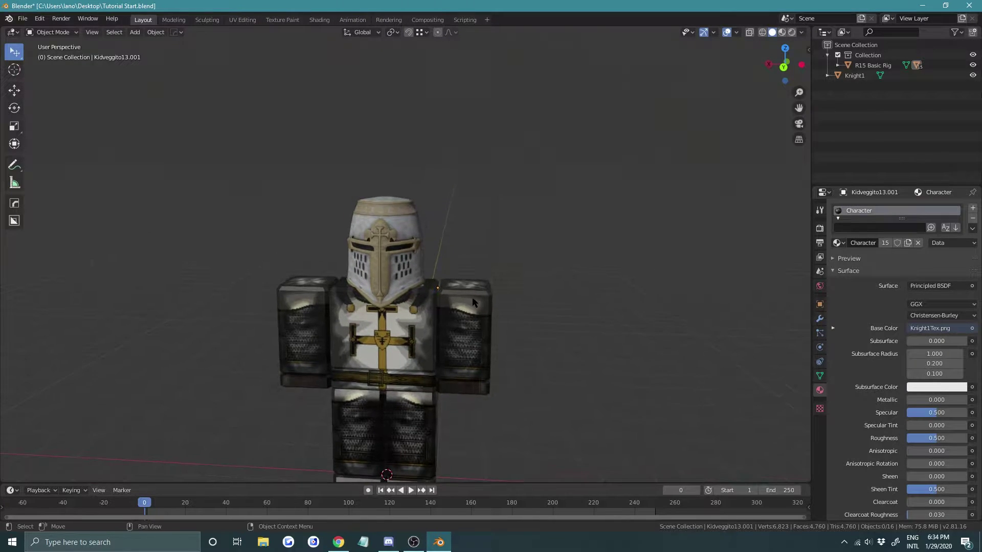
{"action": "middle_click_drag", "start_coordinate": [466, 276], "coordinate": [416, 231], "text": "shift"}
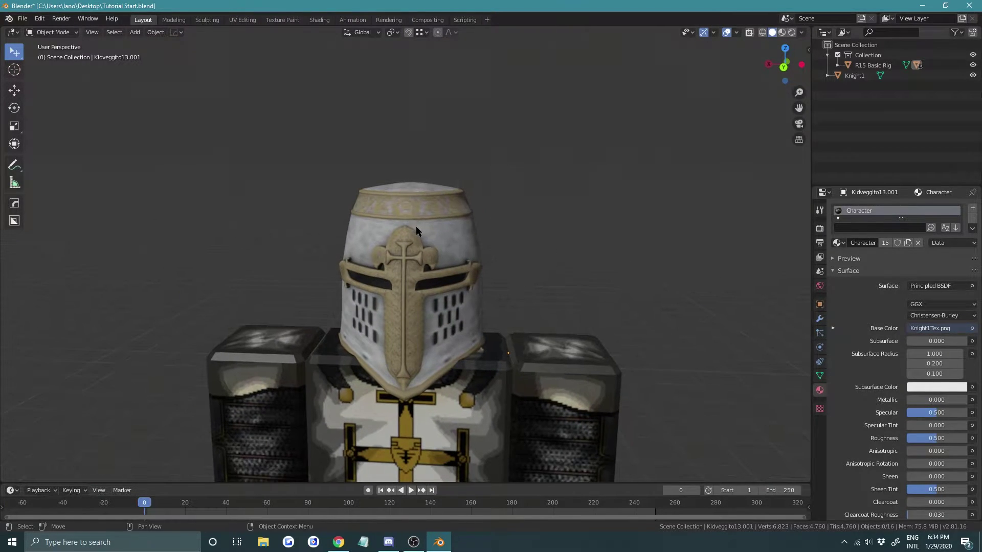
{"action": "scroll", "coordinate": [454, 223], "scroll_direction": "down", "scroll_amount": 2}
{"action": "scroll", "coordinate": [491, 220], "scroll_direction": "down", "scroll_amount": 3}
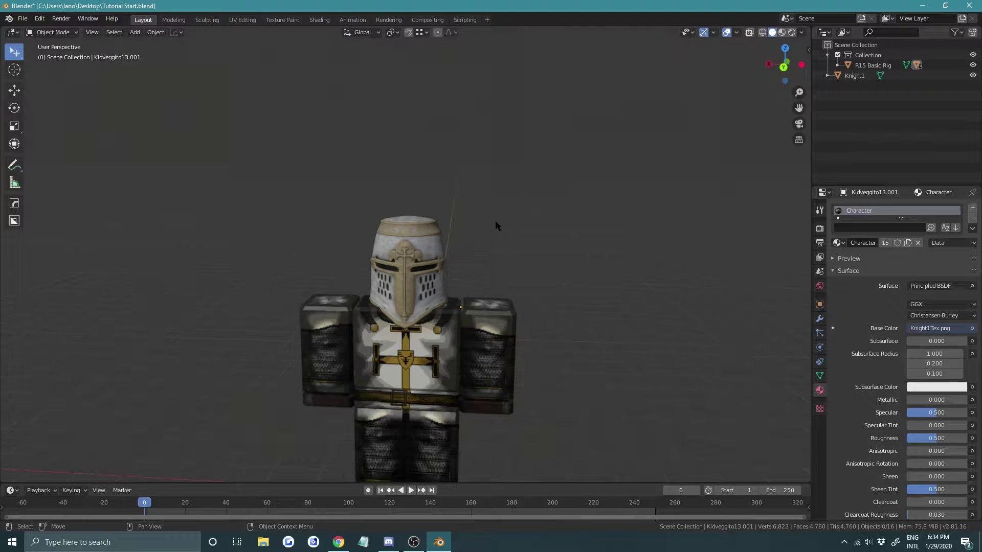
Switch to Chrome and inspect the Arming Sword 3D model on Sketchfab from several angles
{"action": "left_click", "coordinate": [338, 542]}
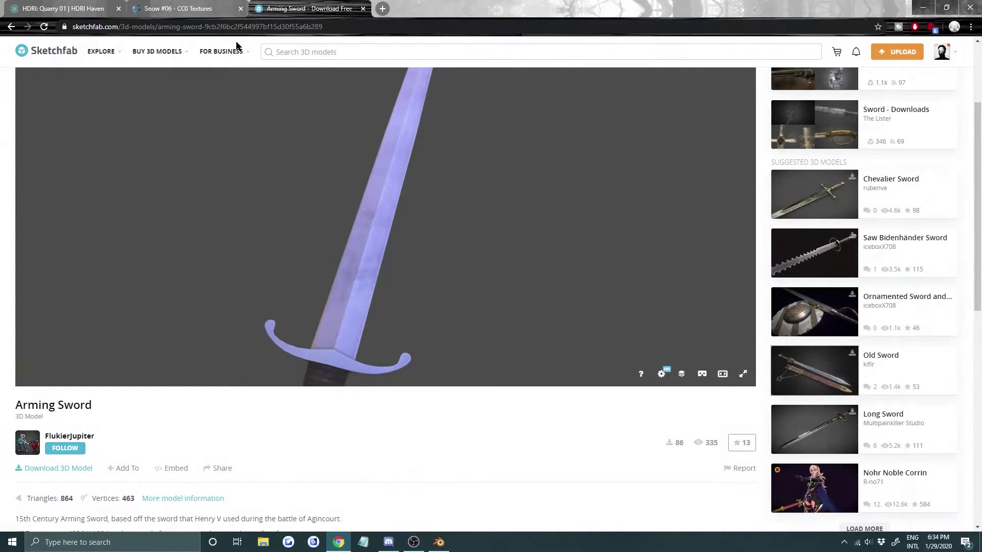
{"action": "left_click_drag", "start_coordinate": [383, 239], "coordinate": [385, 269]}
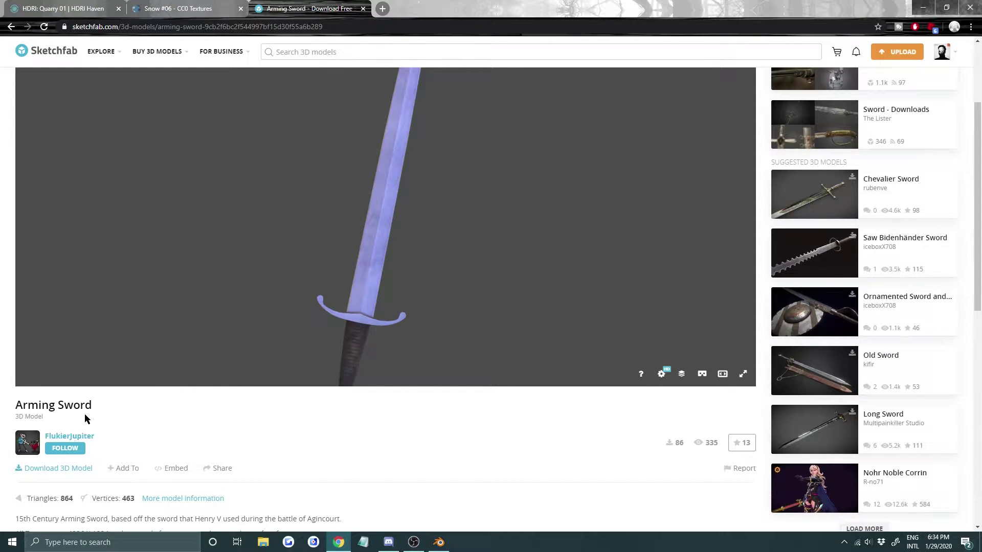
{"action": "scroll", "coordinate": [348, 213], "scroll_direction": "down", "scroll_amount": 2}
{"action": "left_click_drag", "start_coordinate": [352, 244], "coordinate": [358, 184]}
{"action": "left_click_drag", "start_coordinate": [379, 210], "coordinate": [373, 258]}
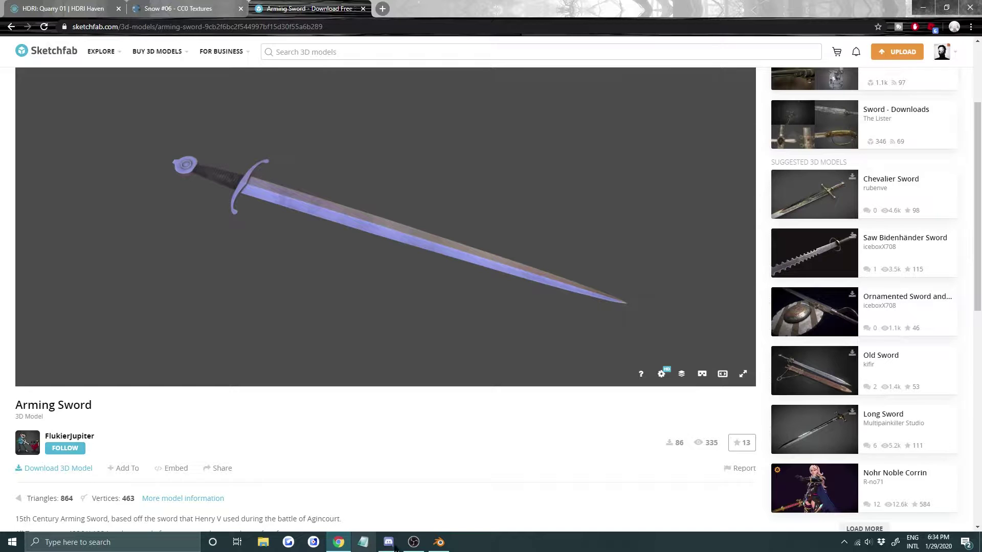
Switch to Blender and import ArmingSword.fbx from the Arming Sword folder's source subfolder on the Desktop
{"action": "left_click", "coordinate": [439, 546]}
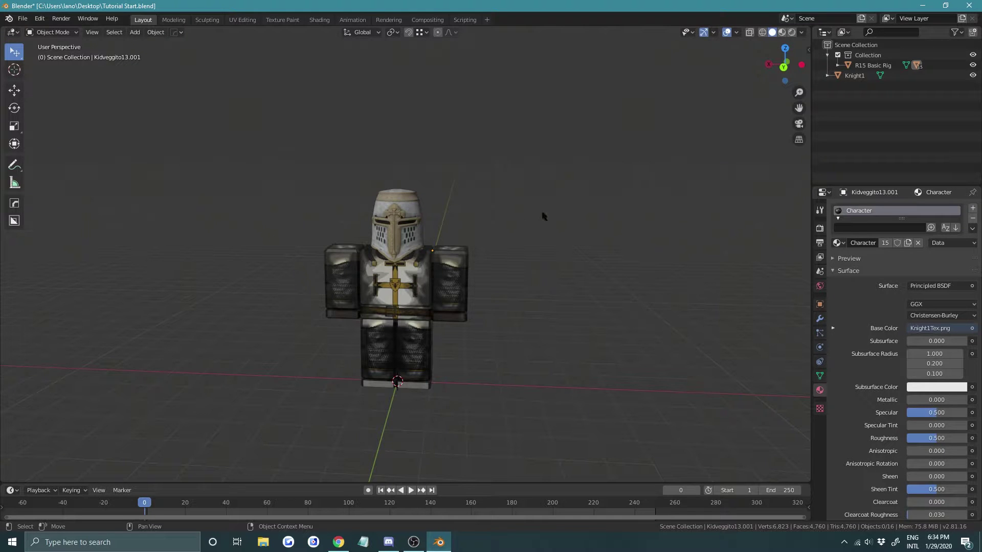
{"action": "left_click", "coordinate": [24, 19]}
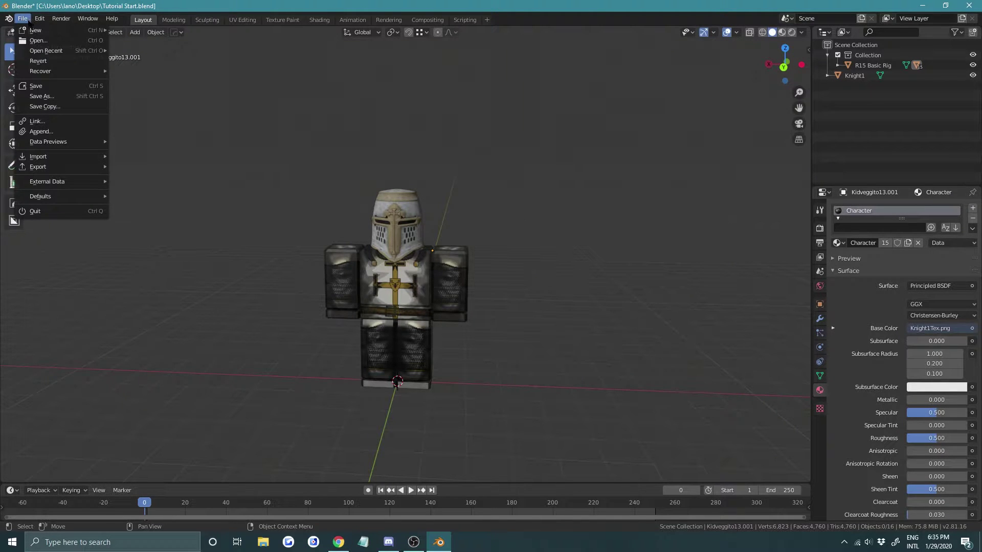
{"action": "mouse_move", "coordinate": [40, 19]}
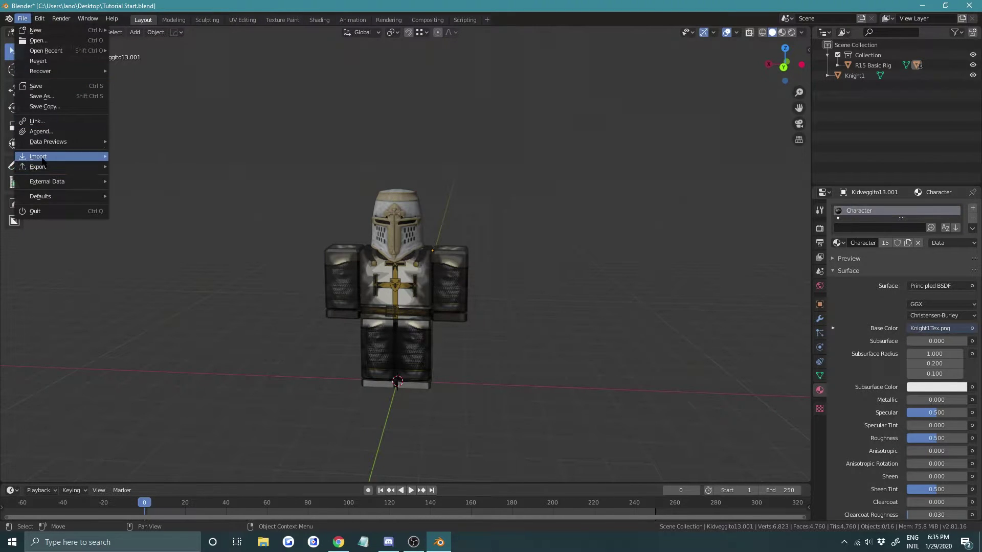
{"action": "mouse_move", "coordinate": [43, 160]}
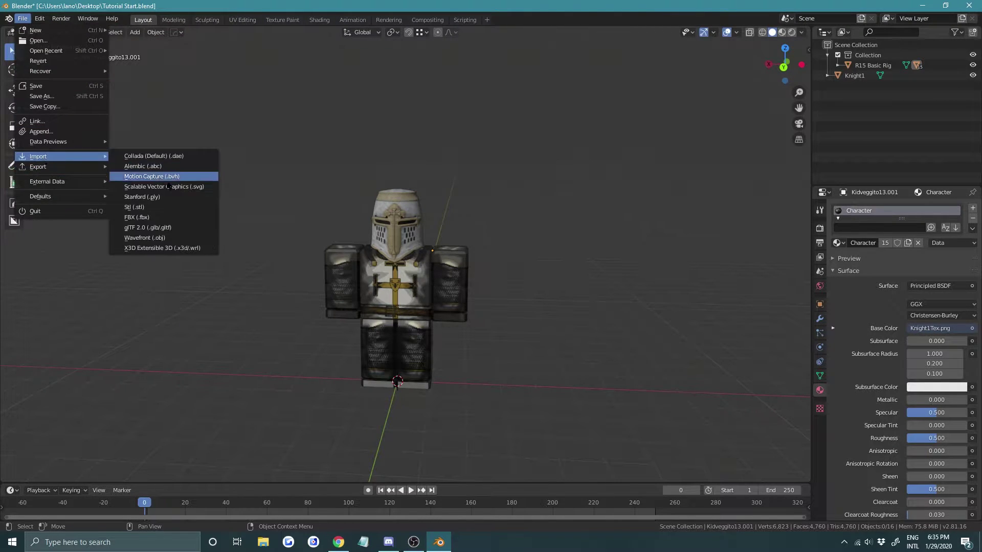
{"action": "left_click", "coordinate": [159, 218]}
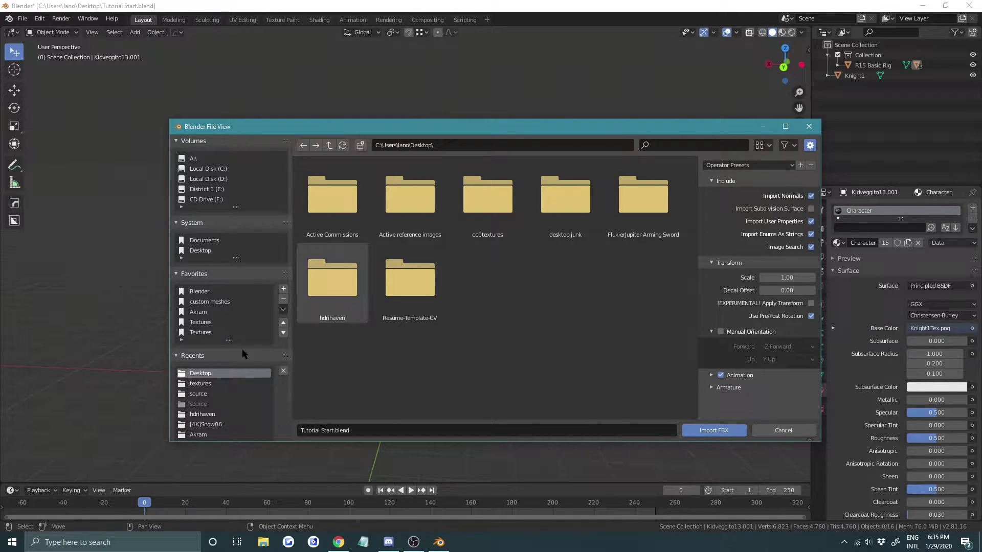
{"action": "left_click", "coordinate": [636, 215]}
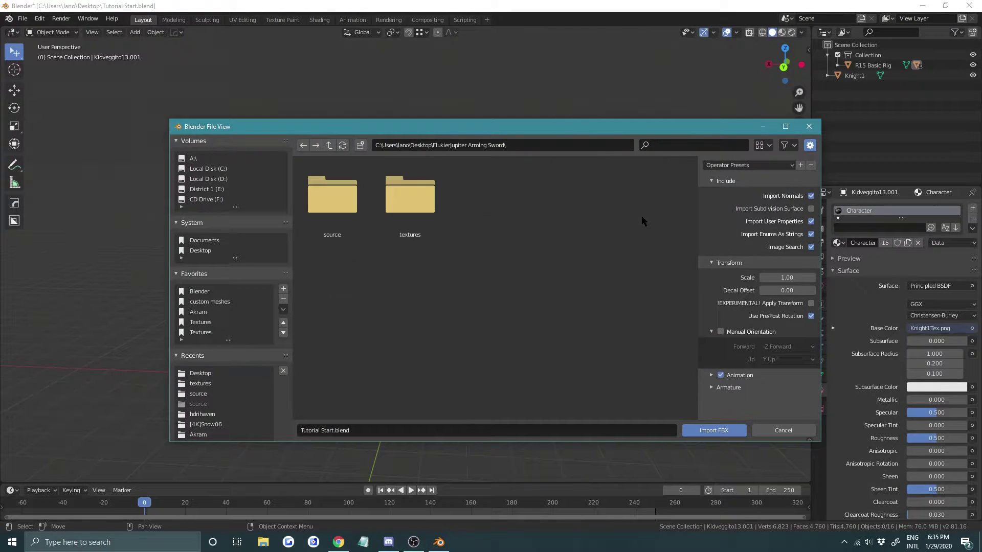
{"action": "left_click", "coordinate": [342, 186]}
{"action": "left_click", "coordinate": [358, 194]}
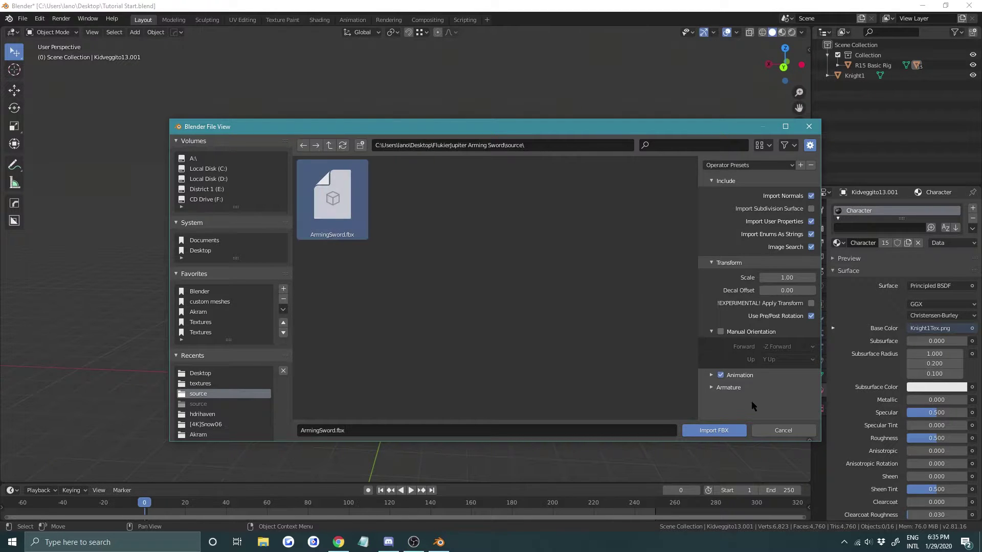
{"action": "left_click", "coordinate": [713, 430]}
Select the imported ArmingSword_LP and scale it up until it is nearly as long as the knight is tall
{"action": "scroll", "coordinate": [491, 293], "scroll_direction": "up", "scroll_amount": 6}
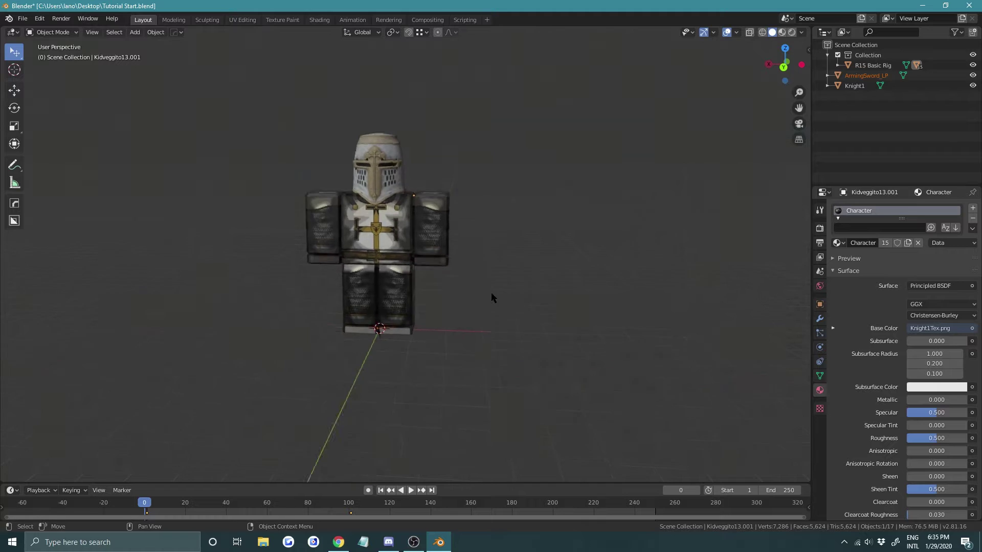
{"action": "middle_click_drag", "start_coordinate": [478, 270], "coordinate": [496, 288], "text": "shift"}
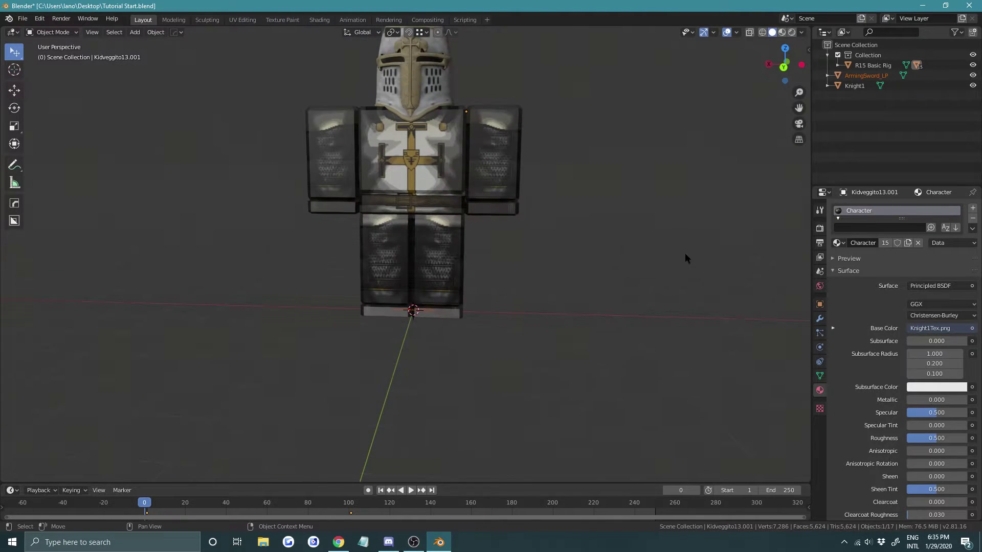
{"action": "left_click", "coordinate": [875, 76]}
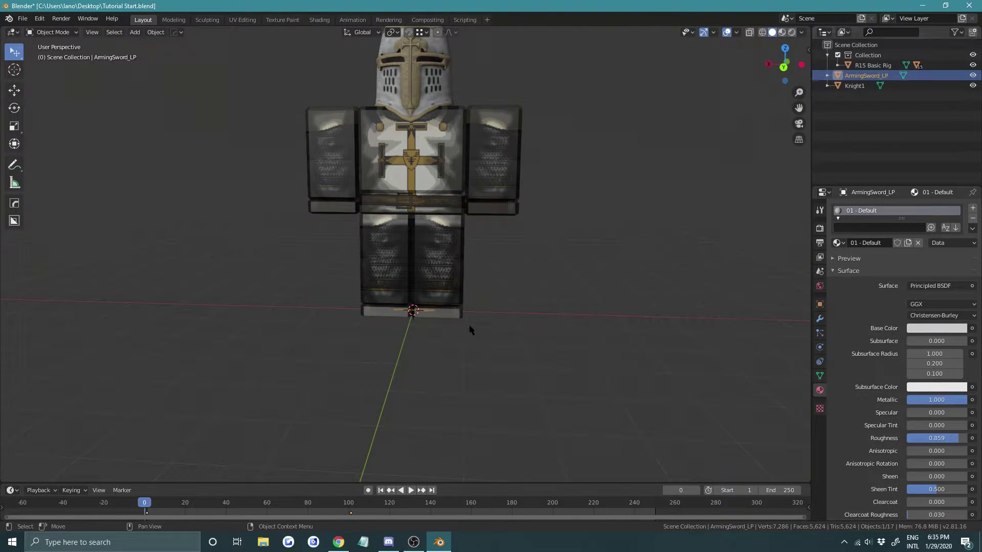
{"action": "scroll", "coordinate": [471, 326], "scroll_direction": "down", "scroll_amount": 3}
{"action": "key", "text": "s"}
{"action": "left_click", "coordinate": [696, 314]}
{"action": "middle_click_drag", "start_coordinate": [696, 314], "coordinate": [521, 358]}
{"action": "key", "text": "s"}
{"action": "left_click", "coordinate": [559, 371]}
Move the sword about 3.26 m along Y so it lies in front of the knight
{"action": "left_click", "coordinate": [11, 89]}
{"action": "middle_click_drag", "start_coordinate": [100, 299], "coordinate": [296, 248]}
{"action": "left_click_drag", "start_coordinate": [367, 309], "coordinate": [279, 357]}
{"action": "middle_click_drag", "start_coordinate": [256, 326], "coordinate": [1, 95]}
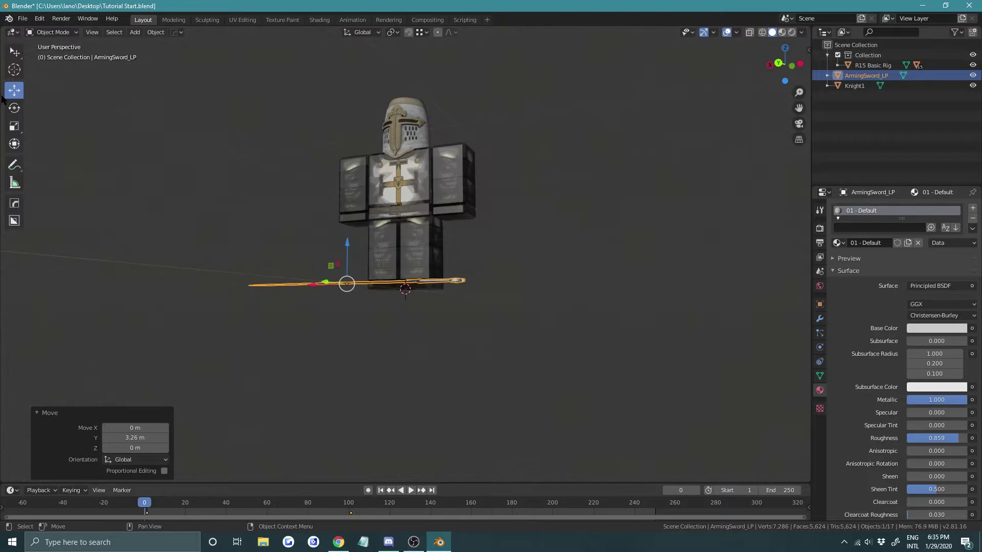
Rotate the sword 90° about the global Z axis so its blade points away from the knight
{"action": "left_click", "coordinate": [14, 107]}
{"action": "middle_click_drag", "start_coordinate": [192, 197], "coordinate": [434, 368]}
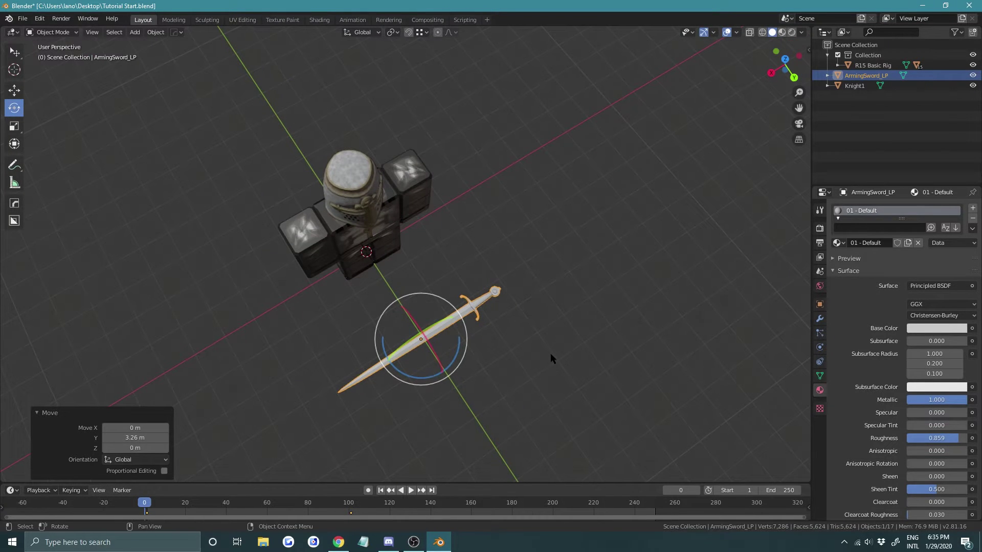
{"action": "key", "text": "r"}
{"action": "type", "text": "z"}
{"action": "type", "text": "9"}
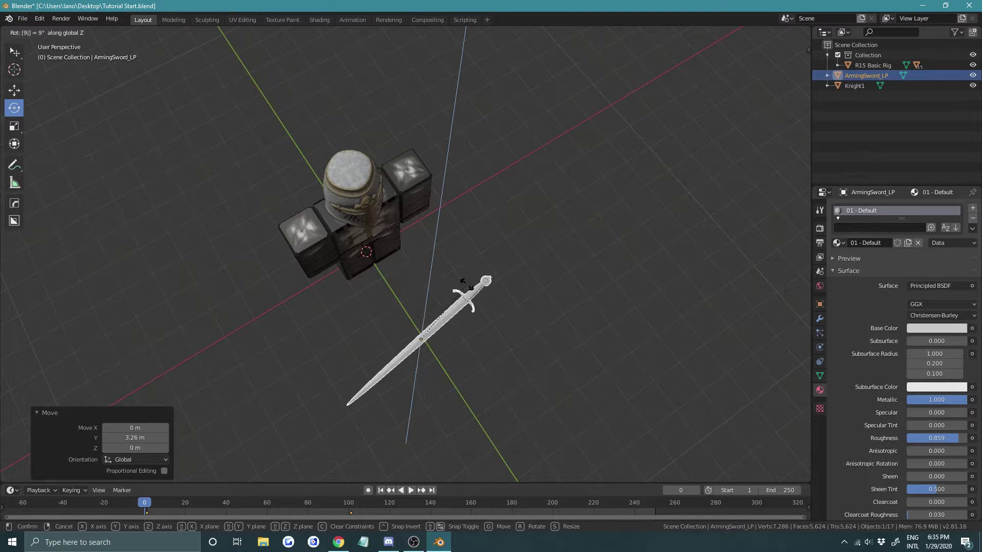
{"action": "type", "text": "0"}
{"action": "key", "text": "Return"}
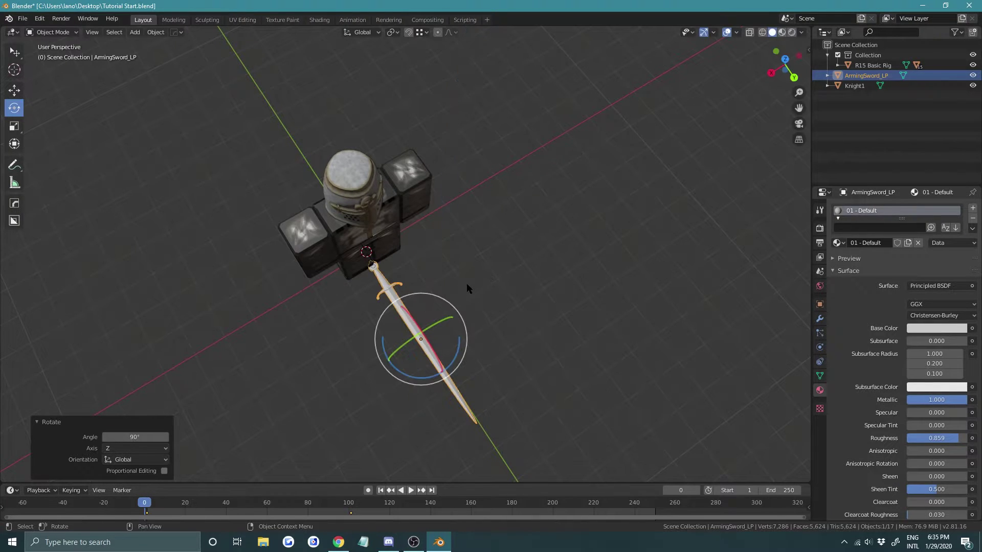
{"action": "middle_click_drag", "start_coordinate": [443, 343], "coordinate": [318, 109]}
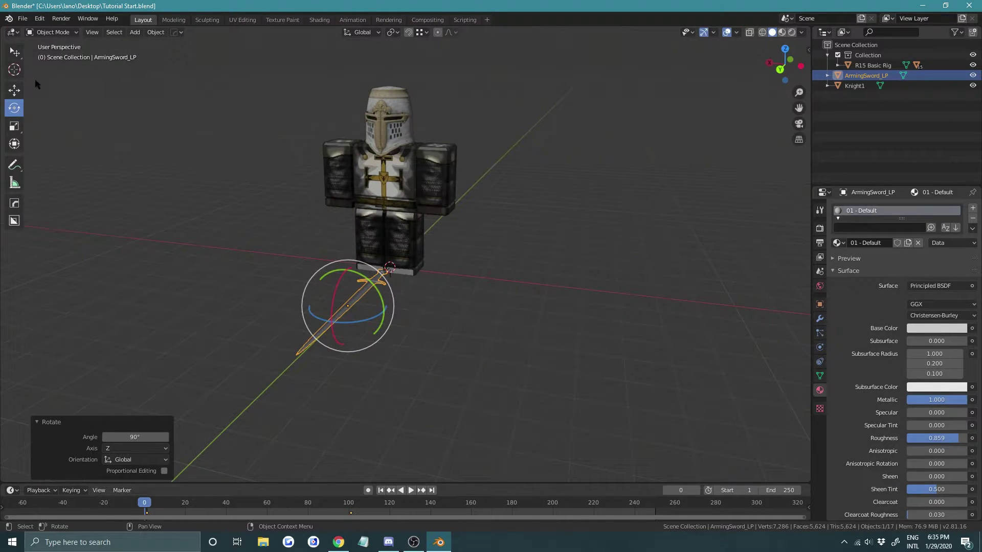
Raise the sword about 2.39 m and shift it about -1.49 m along X toward the knight's left hand
{"action": "left_click", "coordinate": [17, 90]}
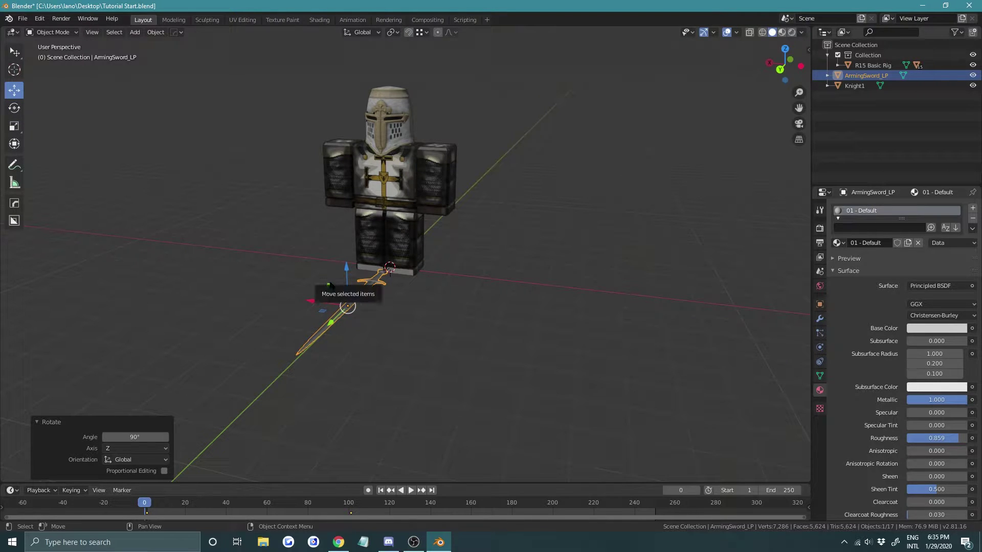
{"action": "left_click_drag", "start_coordinate": [330, 284], "coordinate": [389, 197]}
{"action": "scroll", "coordinate": [490, 255], "scroll_direction": "up", "scroll_amount": 2}
{"action": "middle_click_drag", "start_coordinate": [331, 299], "coordinate": [459, 285]}
{"action": "middle_click_drag", "start_coordinate": [434, 215], "coordinate": [431, 250], "text": "shift"}
{"action": "scroll", "coordinate": [431, 250], "scroll_direction": "up", "scroll_amount": 1}
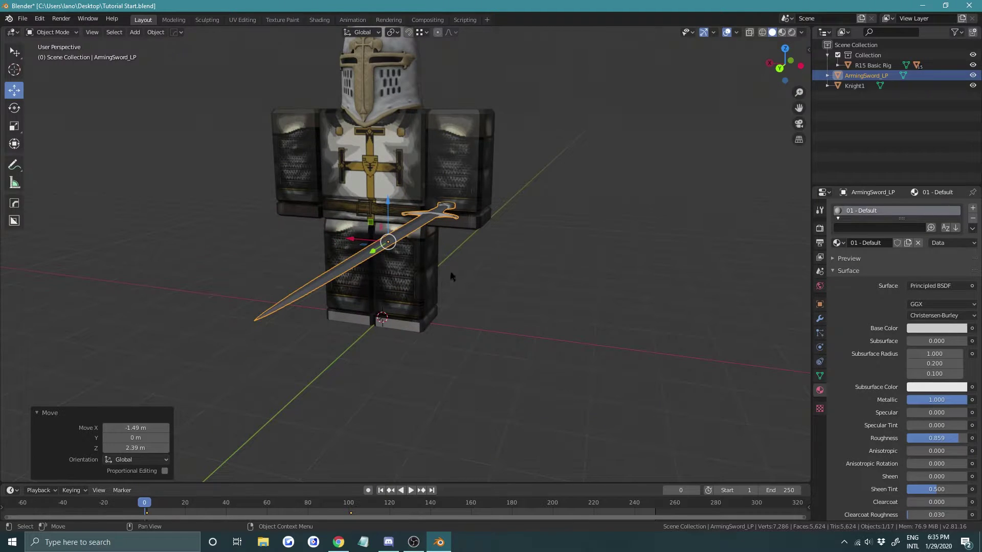
{"action": "key", "text": "r"}
{"action": "key", "text": "z"}
{"action": "right_click", "coordinate": [484, 257]}
{"action": "key", "text": "r"}
{"action": "key", "text": "z"}
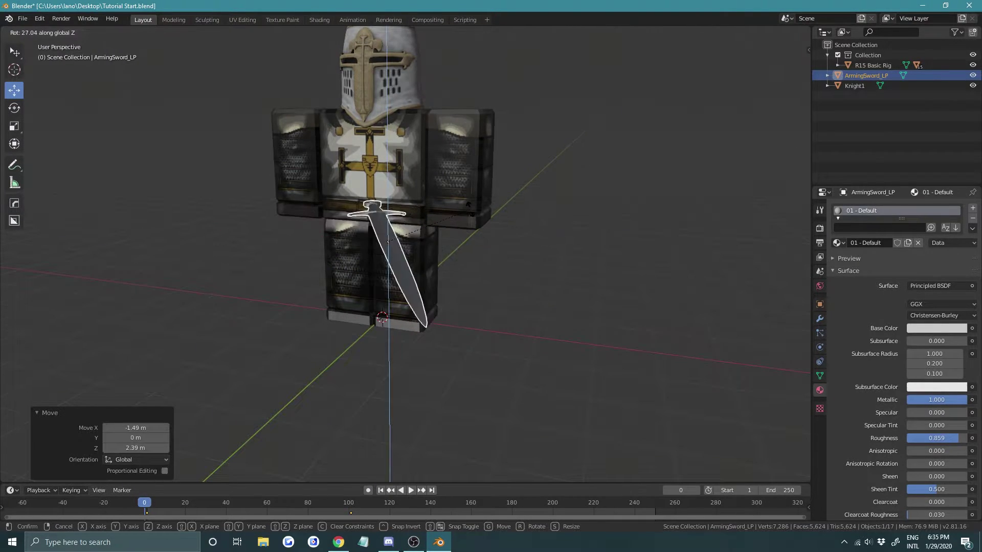
{"action": "key", "text": "Escape"}
Roll the sword around its length until the crossguard stands upright, and lower it about 0.4 m to hand height
{"action": "left_click", "coordinate": [9, 106]}
{"action": "middle_click_drag", "start_coordinate": [353, 225], "coordinate": [383, 212]}
{"action": "left_click_drag", "start_coordinate": [468, 180], "coordinate": [409, 153]}
{"action": "middle_click_drag", "start_coordinate": [408, 152], "coordinate": [159, 122]}
{"action": "left_click", "coordinate": [19, 88]}
{"action": "mouse_move", "coordinate": [234, 193]}
{"action": "middle_mouse_down"}
{"action": "mouse_move", "coordinate": [217, 201]}
{"action": "mouse_move", "coordinate": [233, 190]}
{"action": "middle_mouse_up"}
{"action": "left_click_drag", "start_coordinate": [233, 194], "coordinate": [242, 219]}
Scale the sword to about 0.761 and shift it back until the handle sits in the knight's left hand
{"action": "key", "text": "s"}
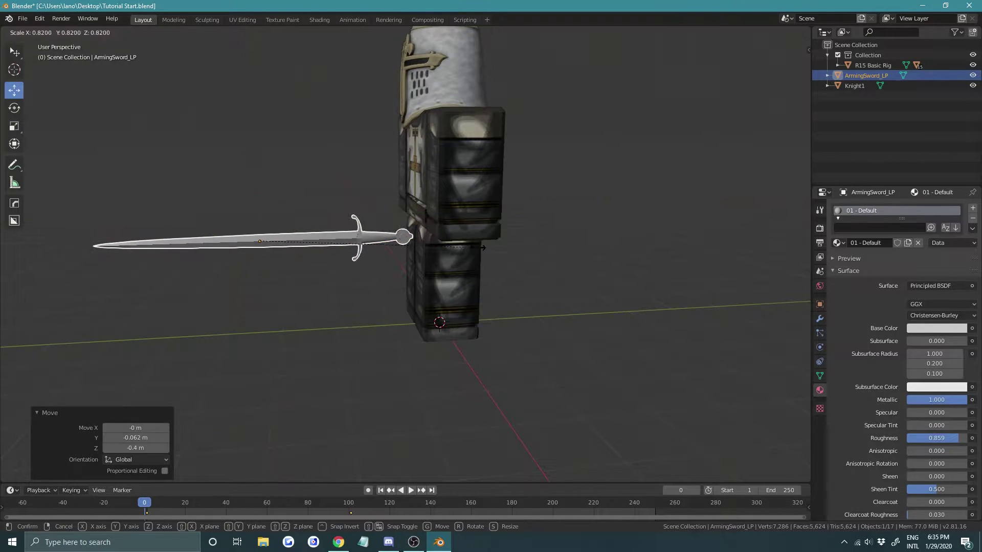
{"action": "left_click", "coordinate": [463, 247]}
{"action": "key", "text": "g"}
{"action": "key", "text": "z"}
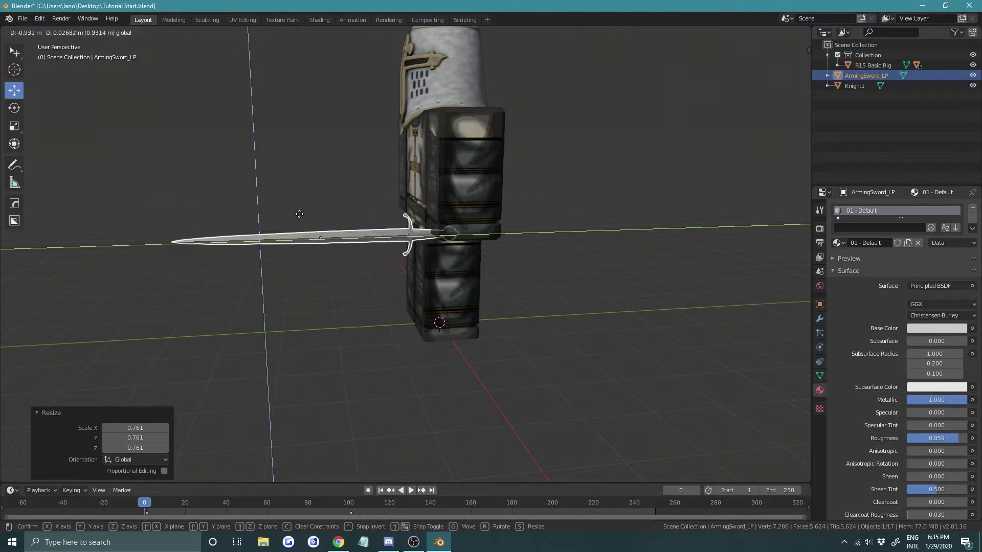
{"action": "left_click", "coordinate": [309, 216]}
{"action": "middle_click_drag", "start_coordinate": [308, 217], "coordinate": [525, 273]}
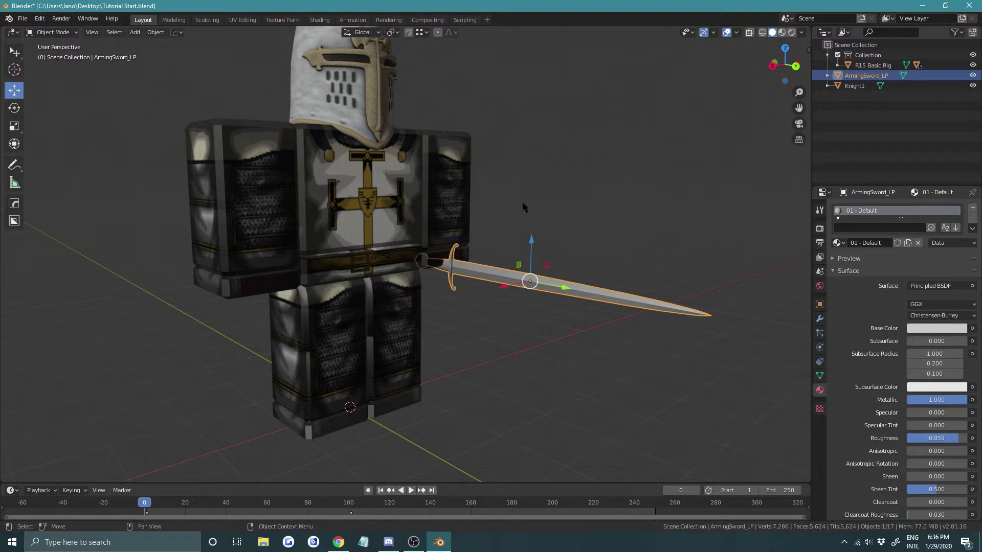
{"action": "scroll", "coordinate": [524, 206], "scroll_direction": "up", "scroll_amount": 3}
Split the 3D viewport side by side and turn one half into a Shader Editor showing the sword's material
{"action": "left_click_drag", "start_coordinate": [8, 33], "coordinate": [410, 153]}
{"action": "left_click", "coordinate": [72, 32]}
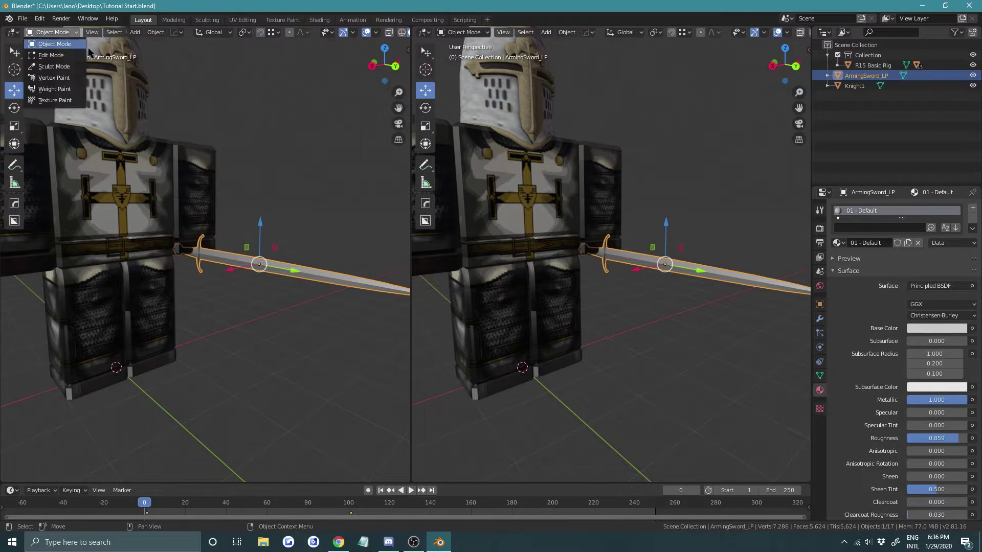
{"action": "left_click", "coordinate": [12, 33]}
{"action": "left_click", "coordinate": [31, 80]}
{"action": "key", "text": "Home"}
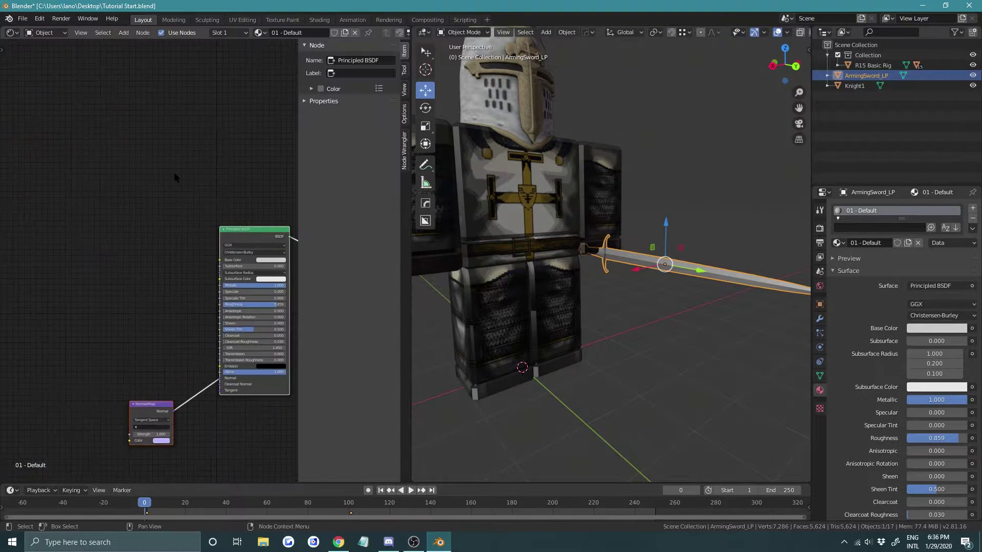
Add an Image Texture node beside the Principled BSDF in the sword's material
{"action": "left_click", "coordinate": [174, 173]}
{"action": "middle_click_drag", "start_coordinate": [160, 310], "coordinate": [142, 191]}
{"action": "scroll", "coordinate": [138, 184], "scroll_direction": "up", "scroll_amount": 3}
{"action": "middle_click_drag", "start_coordinate": [109, 131], "coordinate": [118, 182]}
{"action": "key", "text": "shift+a"}
{"action": "left_click", "coordinate": [122, 183]}
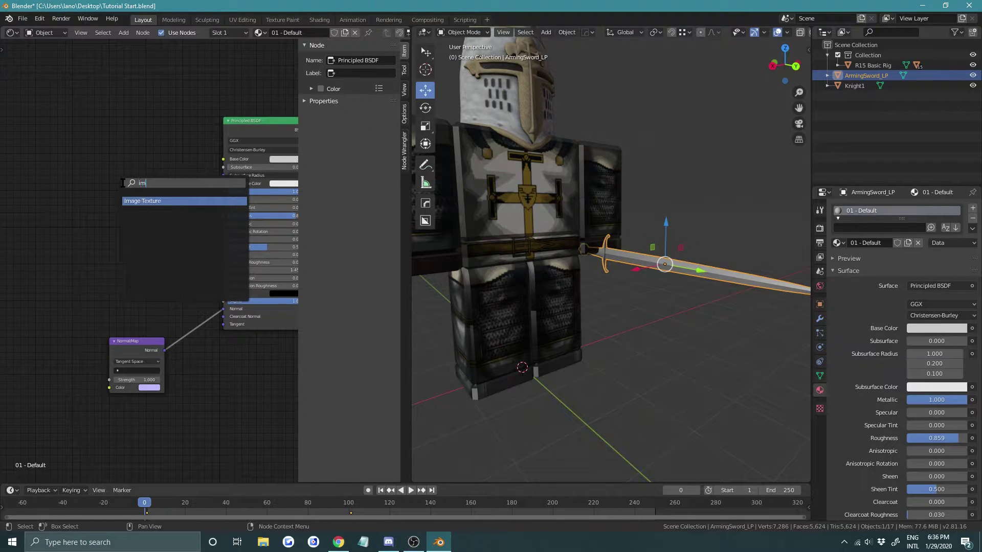
{"action": "type", "text": "image"}
{"action": "key", "text": "Return"}
{"action": "left_click", "coordinate": [108, 215]}
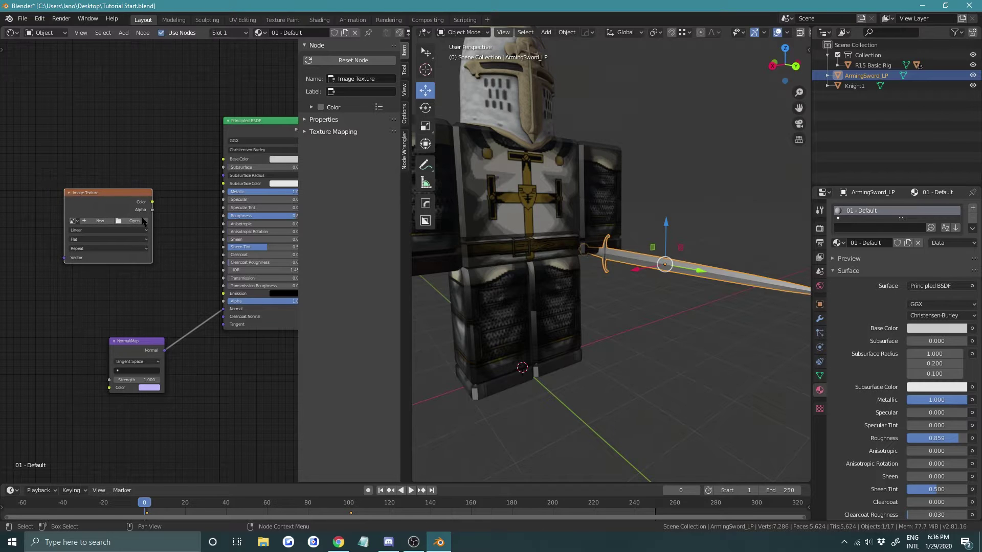
Load ArmingSword_Albedo.tga.png from the sword's textures folder into the Image Texture node
{"action": "left_click", "coordinate": [134, 220]}
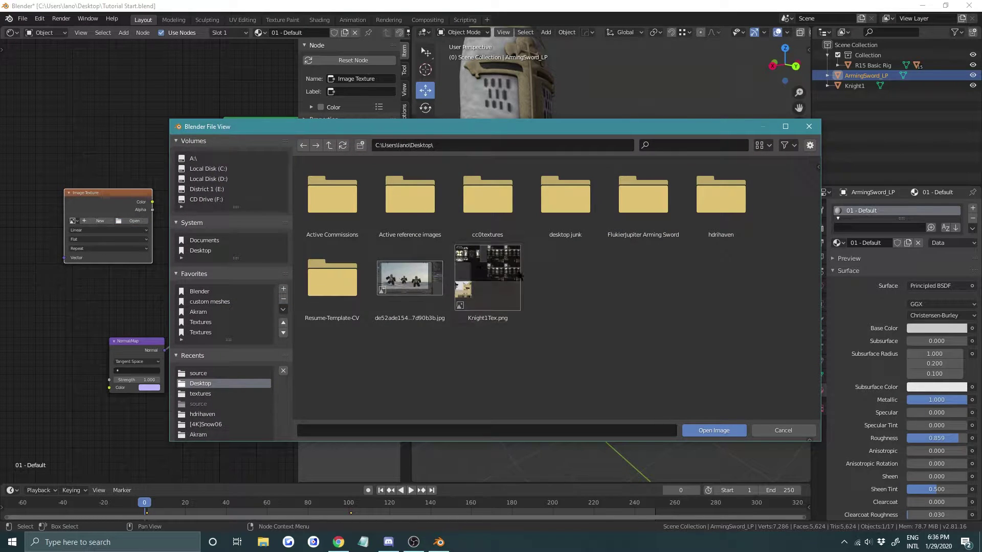
{"action": "double_click", "coordinate": [636, 198]}
{"action": "double_click", "coordinate": [431, 184]}
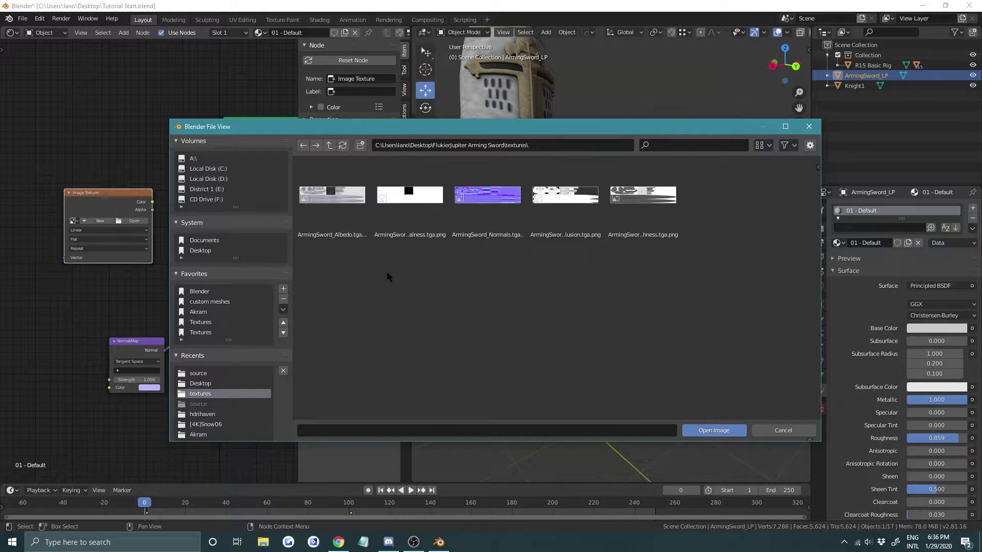
{"action": "left_click", "coordinate": [335, 220]}
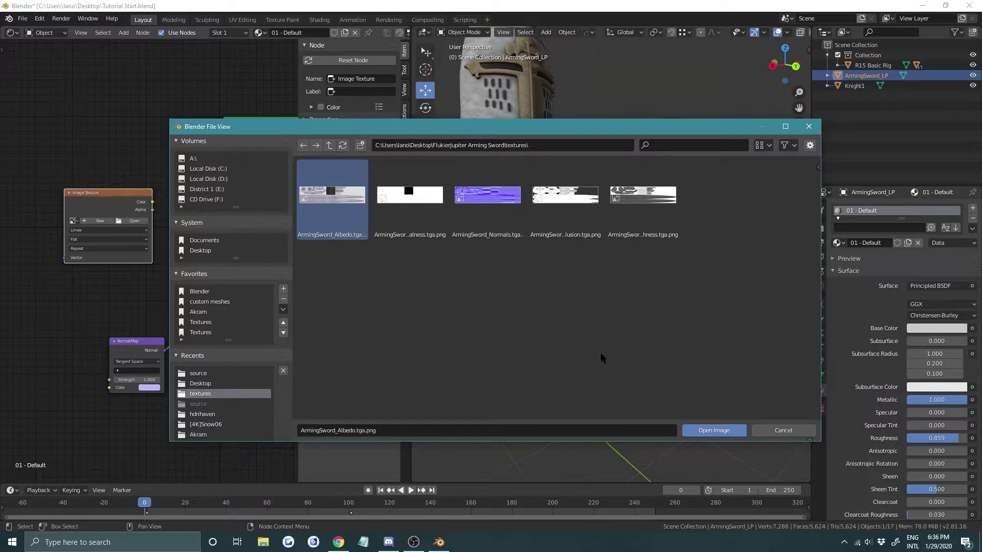
{"action": "left_click", "coordinate": [728, 431]}
Connect the albedo texture's Color output to the Principled BSDF's Base Color and check the textured sword up close
{"action": "middle_click_drag", "start_coordinate": [168, 198], "coordinate": [175, 261]}
{"action": "scroll", "coordinate": [176, 261], "scroll_direction": "up", "scroll_amount": 2}
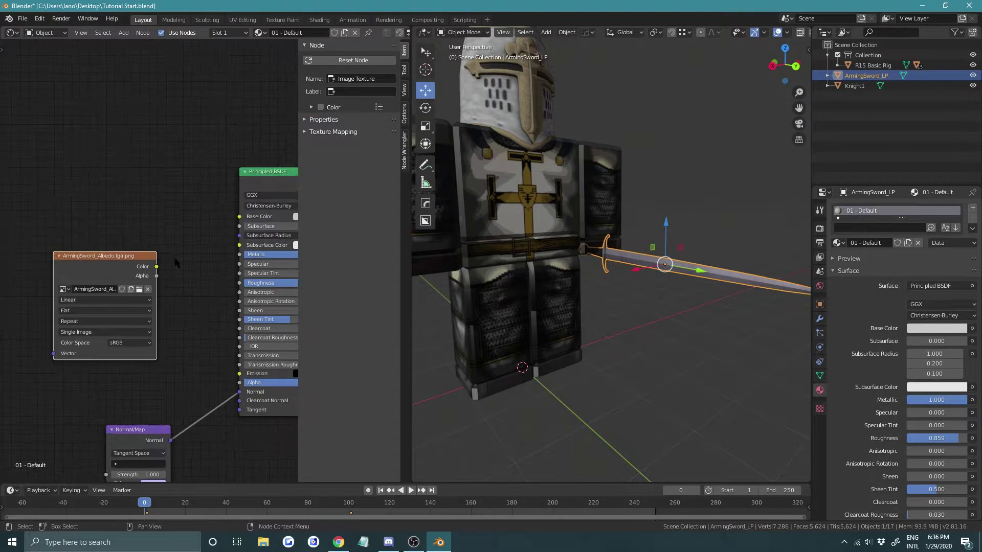
{"action": "left_click_drag", "start_coordinate": [156, 266], "coordinate": [157, 266]}
{"action": "middle_click_drag", "start_coordinate": [624, 290], "coordinate": [546, 280]}
{"action": "scroll", "coordinate": [609, 290], "scroll_direction": "up", "scroll_amount": 4}
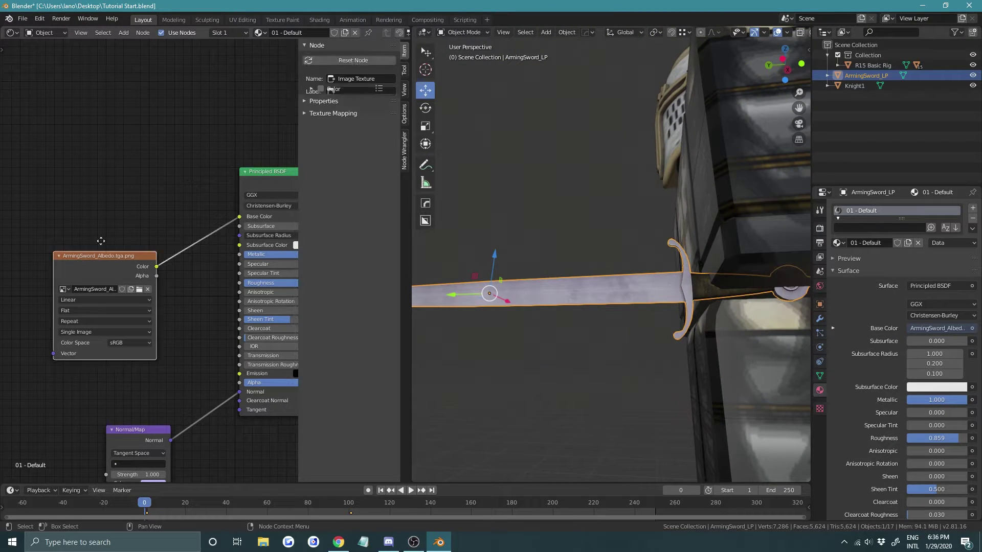
Move the albedo texture node higher in the node graph and place a duplicate of it directly below
{"action": "left_click_drag", "start_coordinate": [113, 254], "coordinate": [93, 122]}
{"action": "left_click", "coordinate": [160, 87]}
{"action": "middle_click_drag", "start_coordinate": [70, 318], "coordinate": [105, 300]}
{"action": "left_click", "coordinate": [130, 119]}
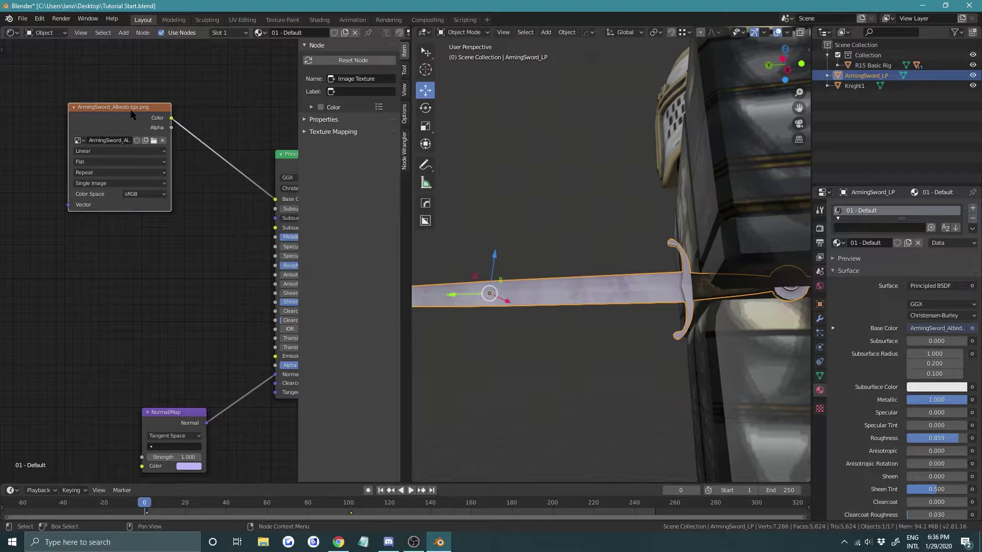
{"action": "key", "text": "shift+d"}
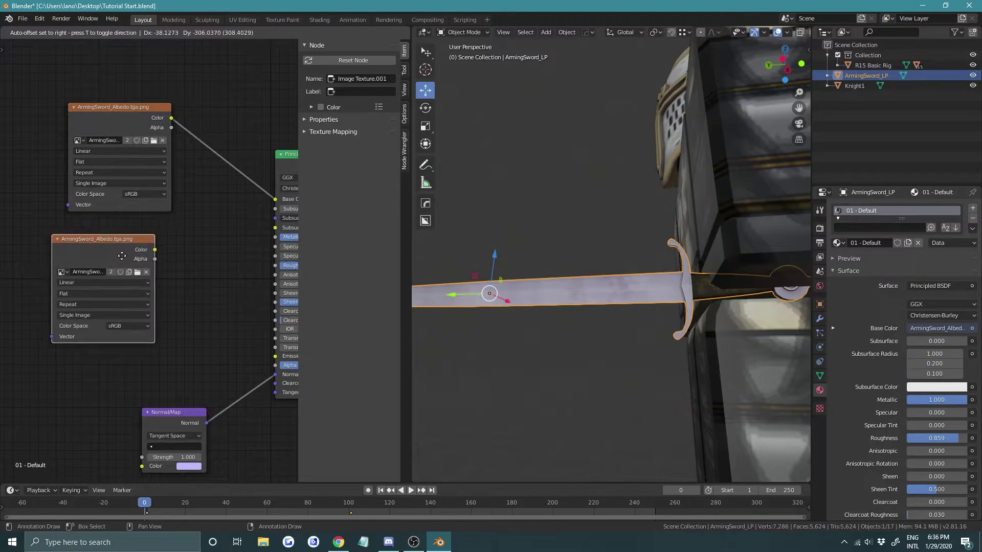
{"action": "left_click", "coordinate": [139, 247]}
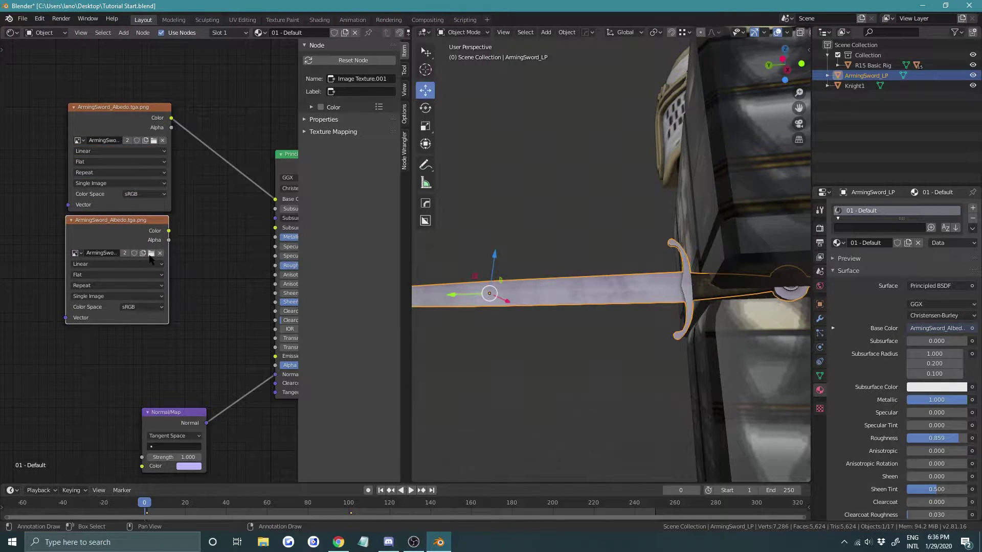
Load ArmingSword_Metalness.tga.png into the duplicated texture node and connect its Color output to the Principled BSDF's Metallic input
{"action": "left_click", "coordinate": [151, 253]}
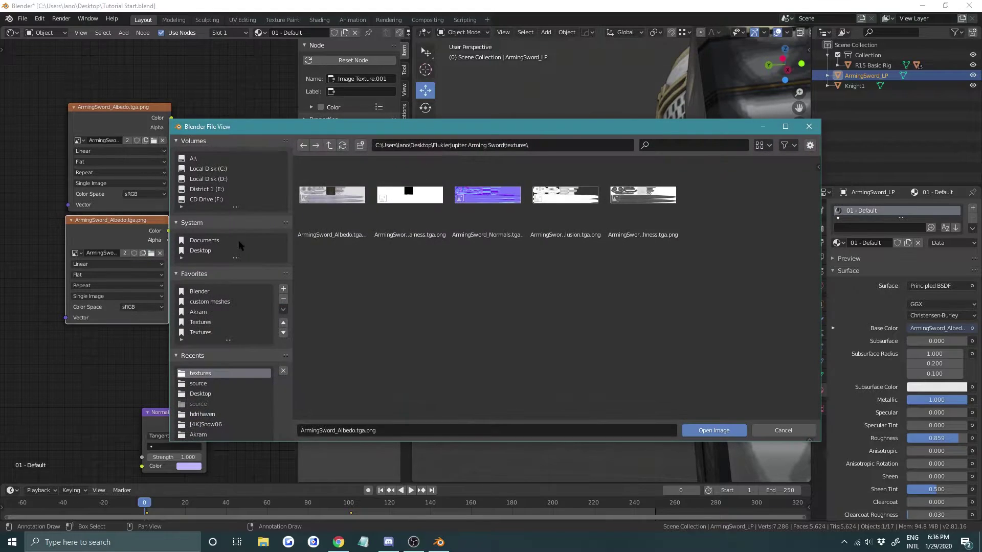
{"action": "left_click", "coordinate": [429, 210]}
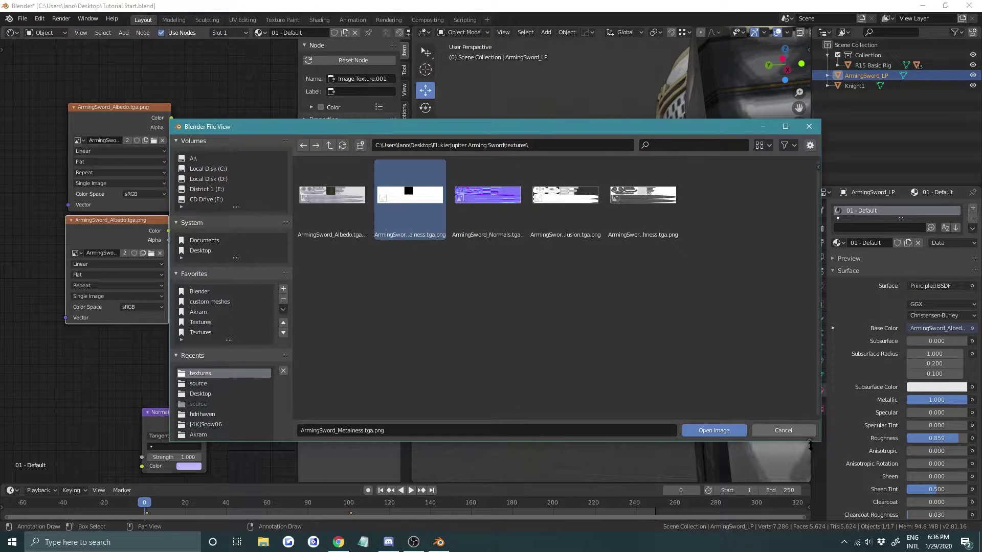
{"action": "left_click", "coordinate": [712, 432]}
{"action": "middle_click_drag", "start_coordinate": [237, 249], "coordinate": [150, 252]}
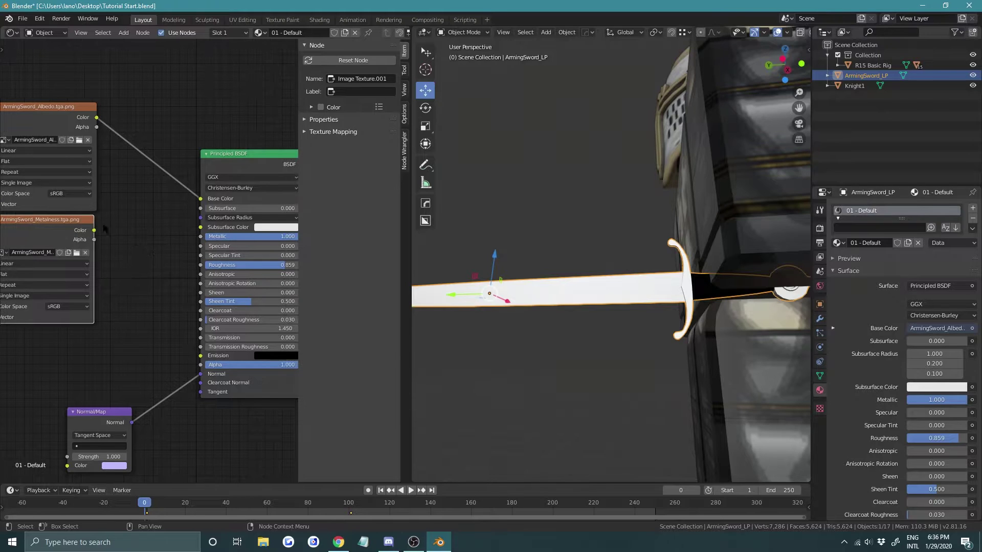
{"action": "left_click_drag", "start_coordinate": [95, 230], "coordinate": [121, 237]}
{"action": "left_click_drag", "start_coordinate": [212, 241], "coordinate": [200, 238]}
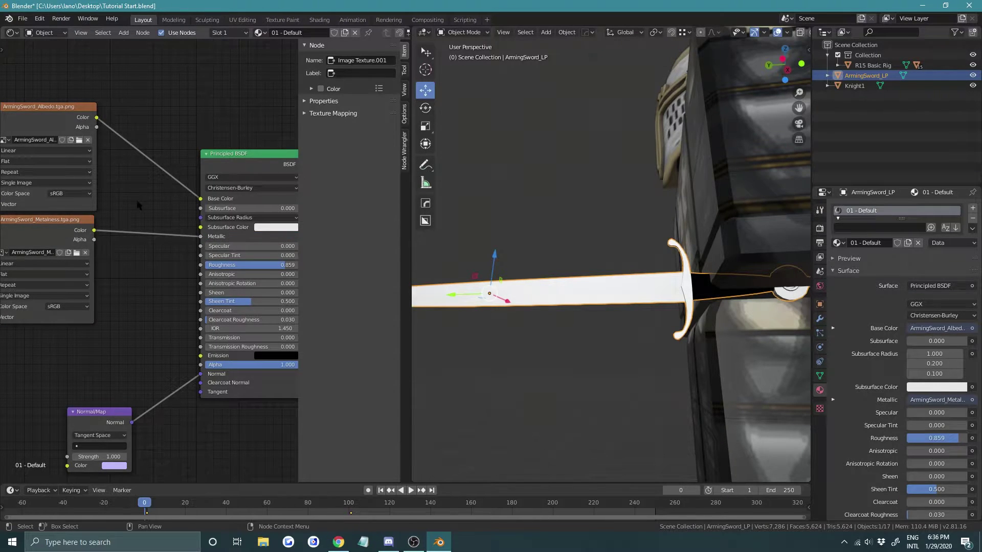
Duplicate the metalness texture node, place the copy below it and load ArmingSword_Normals.tga.png into the copy
{"action": "key", "text": "Home"}
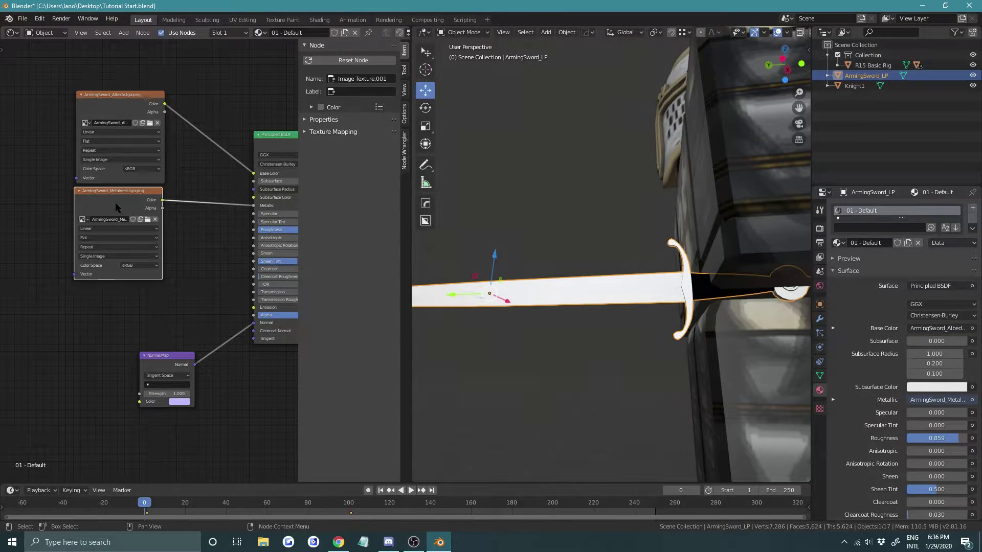
{"action": "key", "text": "shift+d"}
{"action": "left_click", "coordinate": [106, 332]}
{"action": "left_click", "coordinate": [114, 330]}
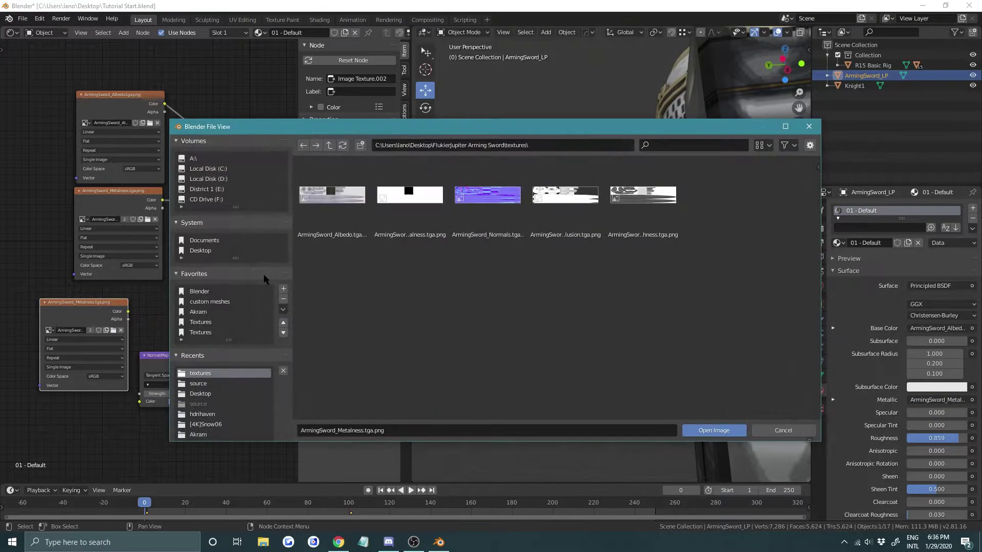
{"action": "left_click", "coordinate": [487, 196]}
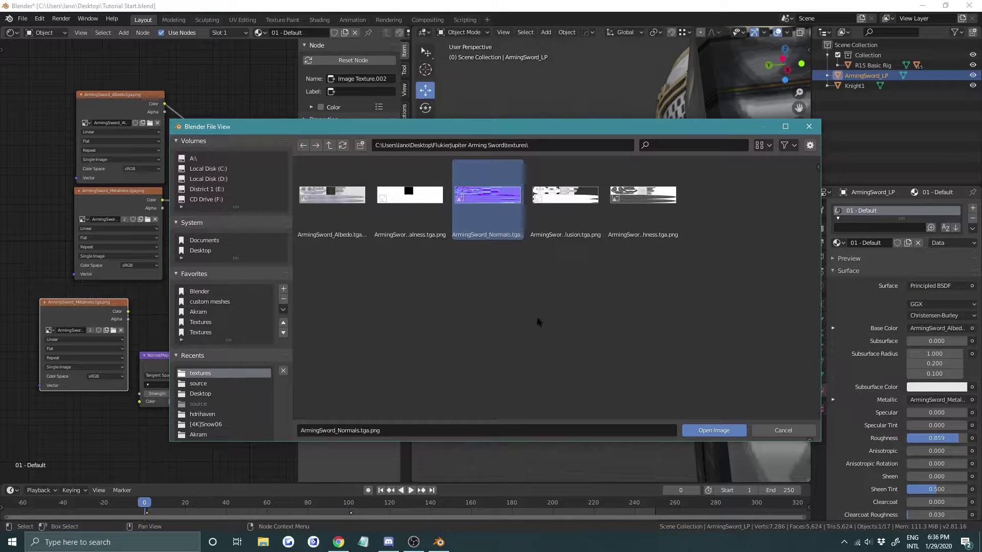
{"action": "left_click", "coordinate": [699, 432]}
Set the color space of both the metalness and normals texture nodes to Non-Color
{"action": "scroll", "coordinate": [139, 278], "scroll_direction": "up", "scroll_amount": 2}
{"action": "middle_click_drag", "start_coordinate": [139, 278], "coordinate": [149, 200]}
{"action": "middle_click_drag", "start_coordinate": [142, 103], "coordinate": [148, 128]}
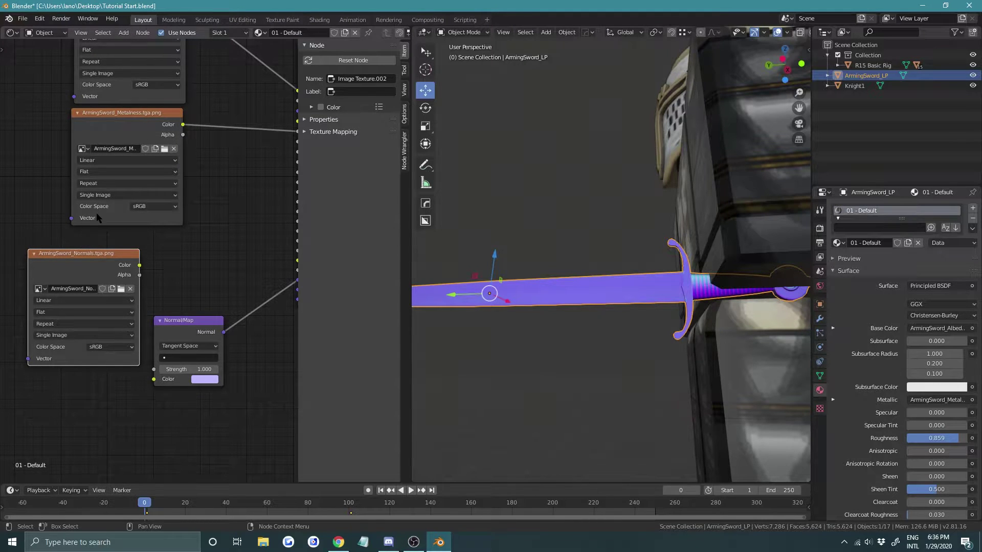
{"action": "left_click", "coordinate": [156, 206]}
{"action": "left_click", "coordinate": [163, 250]}
{"action": "middle_click_drag", "start_coordinate": [163, 251], "coordinate": [196, 203]}
{"action": "left_click", "coordinate": [128, 243]}
{"action": "left_click", "coordinate": [126, 287]}
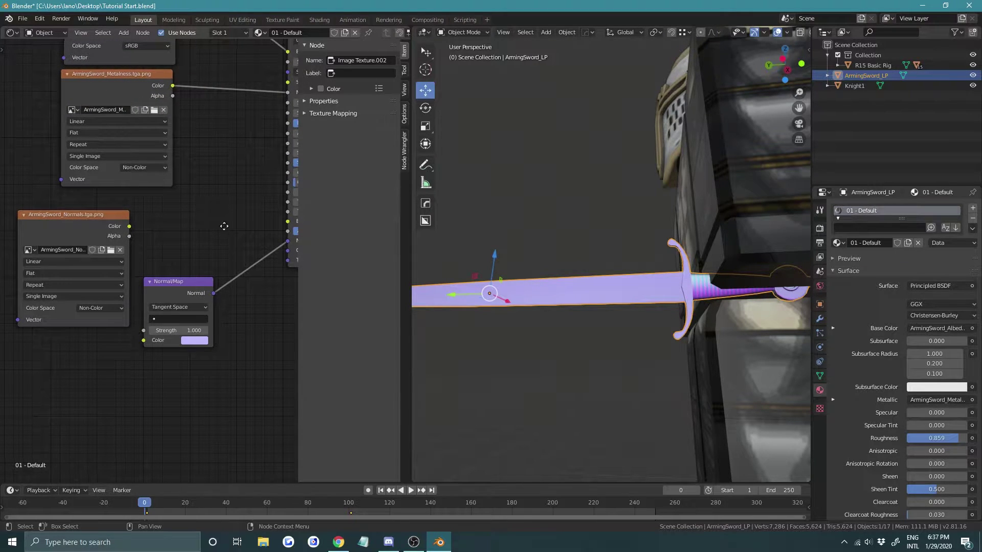
Move the normals texture node away from the Normal Map node and connect its Color output to the Normal Map's Color input
{"action": "scroll", "coordinate": [217, 235], "scroll_direction": "up", "scroll_amount": 1}
{"action": "scroll", "coordinate": [207, 234], "scroll_direction": "down", "scroll_amount": 1}
{"action": "middle_click_drag", "start_coordinate": [191, 250], "coordinate": [230, 216]}
{"action": "scroll", "coordinate": [182, 217], "scroll_direction": "down", "scroll_amount": 1}
{"action": "left_click_drag", "start_coordinate": [149, 207], "coordinate": [92, 251]}
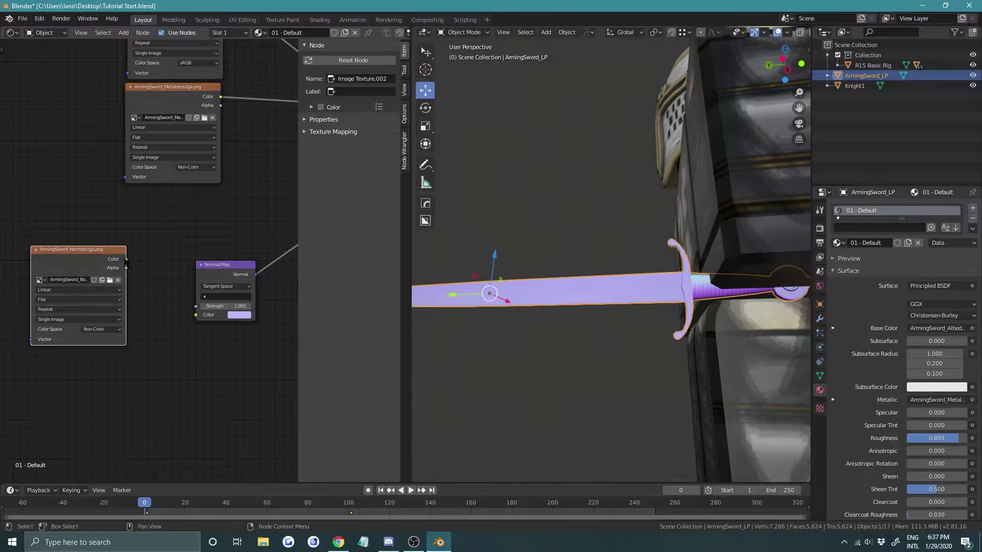
{"action": "middle_click_drag", "start_coordinate": [198, 241], "coordinate": [184, 324]}
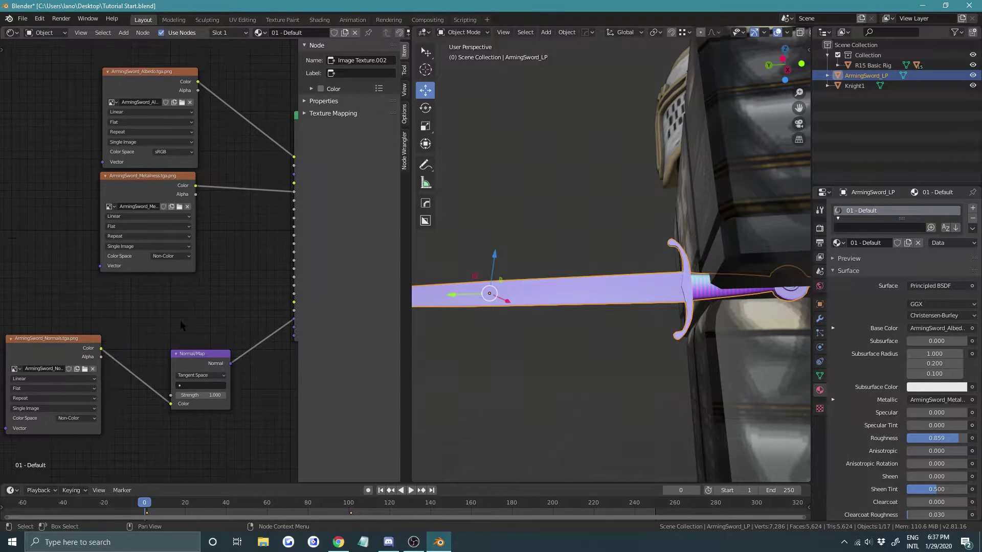
Duplicate the metalness texture node, place the copy beside the albedo node and load ArmingSword_Roughness.tga.png into it
{"action": "scroll", "coordinate": [171, 309], "scroll_direction": "down", "scroll_amount": 1}
{"action": "left_click", "coordinate": [156, 195]}
{"action": "middle_click_drag", "start_coordinate": [155, 197], "coordinate": [188, 239]}
{"action": "key", "text": "shift+d"}
{"action": "left_click", "coordinate": [31, 166]}
{"action": "scroll", "coordinate": [182, 249], "scroll_direction": "up", "scroll_amount": 1}
{"action": "middle_click_drag", "start_coordinate": [75, 190], "coordinate": [119, 221]}
{"action": "scroll", "coordinate": [183, 250], "scroll_direction": "up", "scroll_amount": 1}
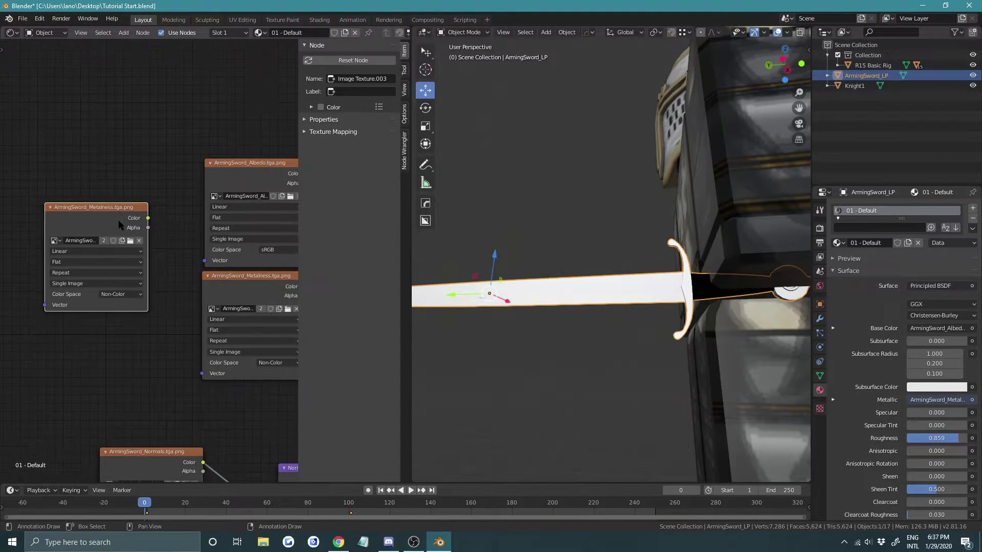
{"action": "left_click", "coordinate": [130, 242]}
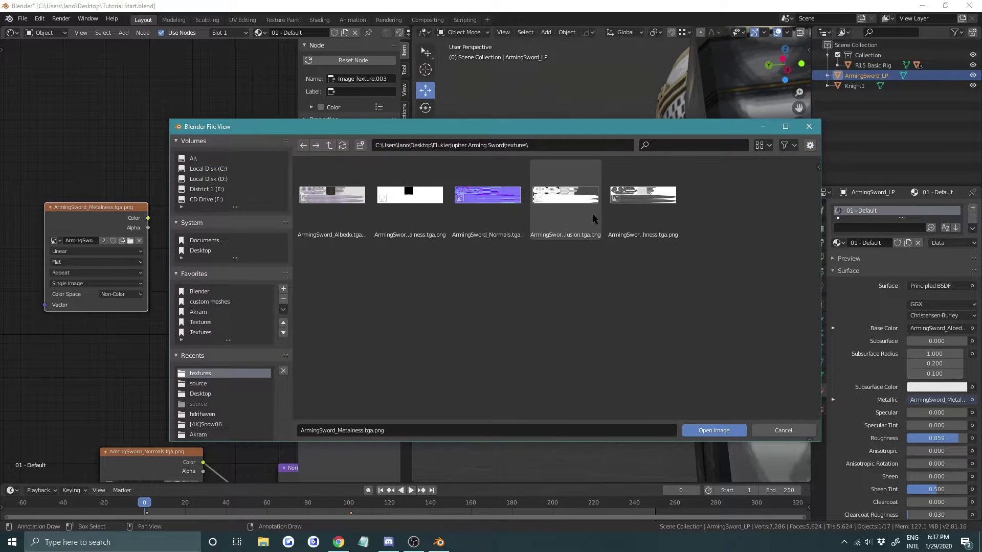
{"action": "left_click", "coordinate": [642, 200]}
{"action": "left_click", "coordinate": [714, 430]}
Connect the roughness texture's Color output to the Principled BSDF's Roughness input and set its color space to Non-Color
{"action": "scroll", "coordinate": [213, 246], "scroll_direction": "down", "scroll_amount": 4}
{"action": "middle_click_drag", "start_coordinate": [212, 246], "coordinate": [99, 185]}
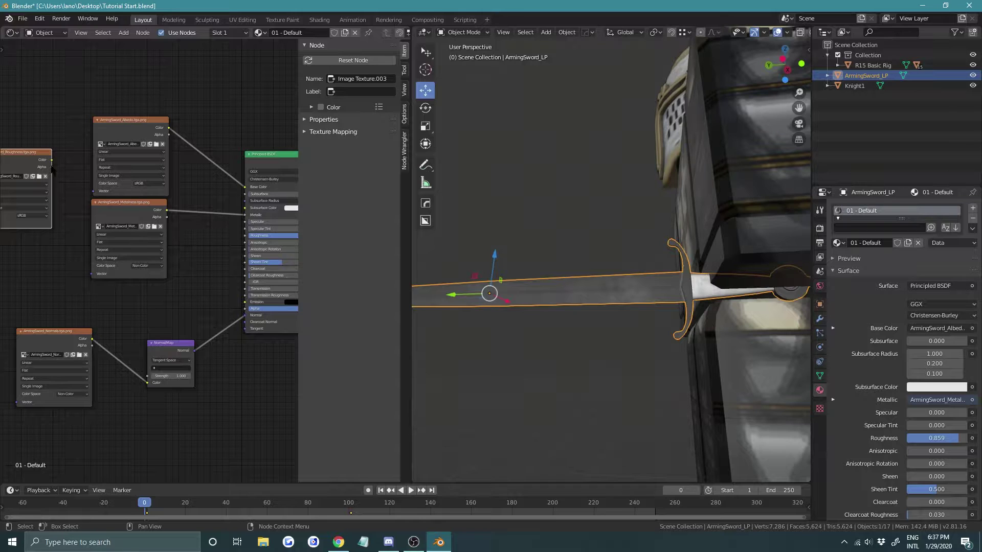
{"action": "left_click_drag", "start_coordinate": [251, 240], "coordinate": [246, 236]}
{"action": "scroll", "coordinate": [91, 294], "scroll_direction": "down", "scroll_amount": 1}
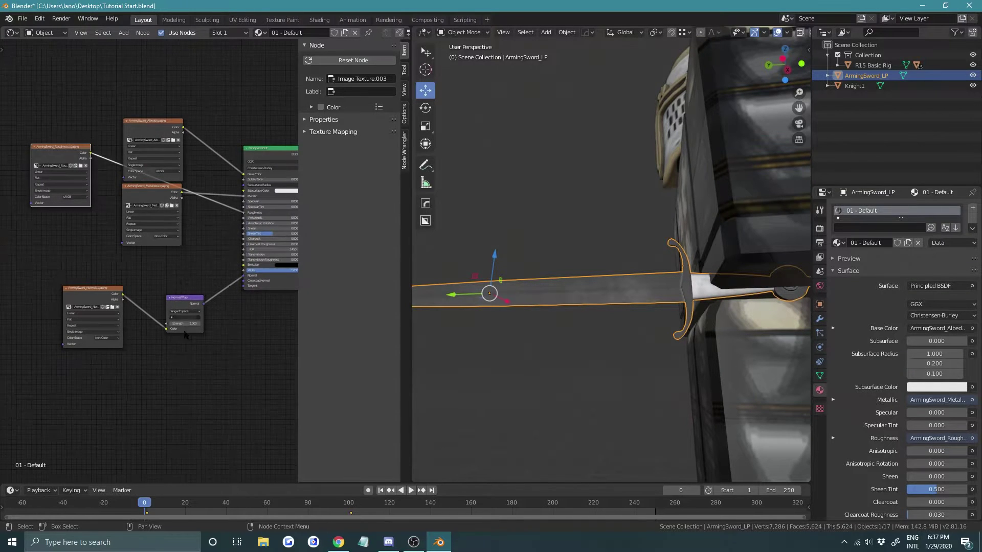
{"action": "scroll", "coordinate": [76, 217], "scroll_direction": "up", "scroll_amount": 1}
{"action": "left_click", "coordinate": [65, 180]}
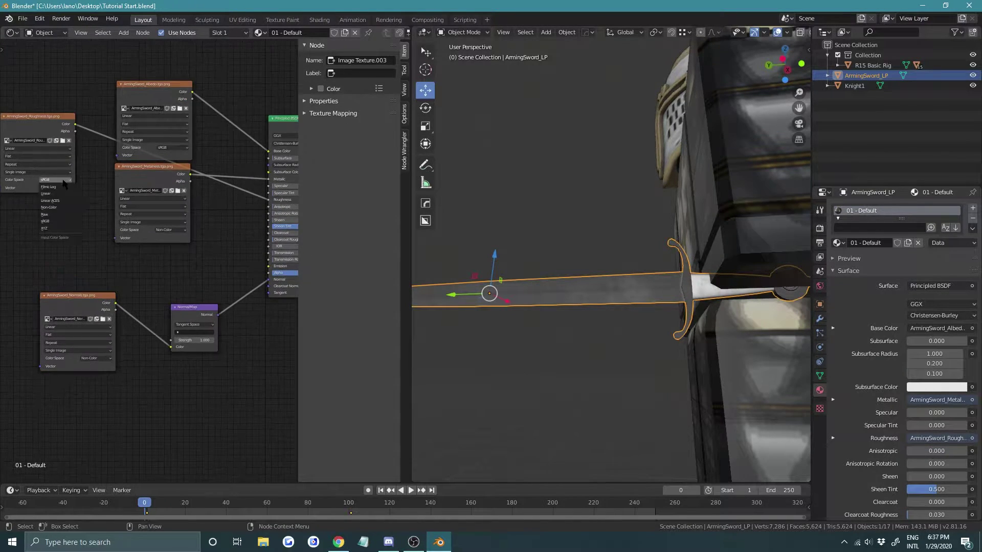
{"action": "left_click", "coordinate": [62, 207]}
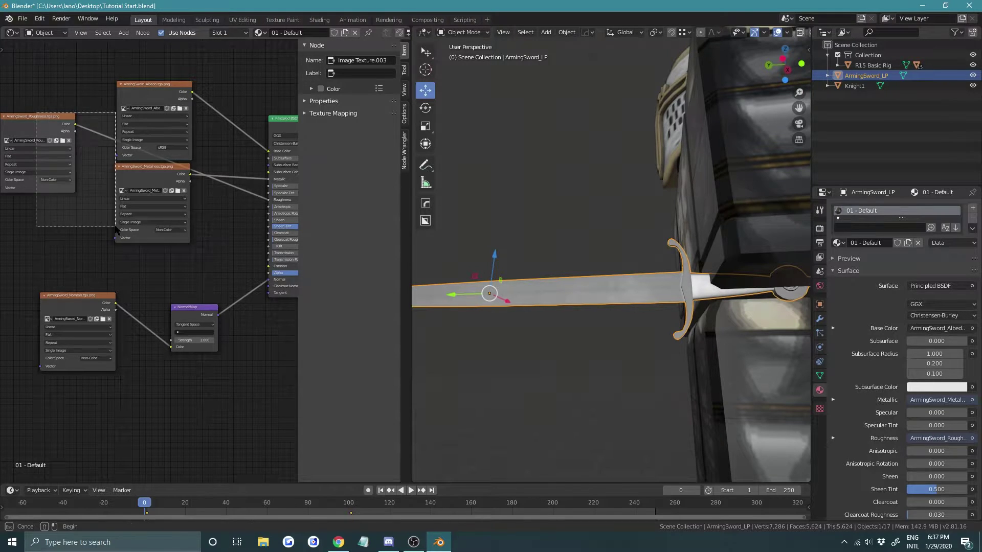
{"action": "left_click_drag", "start_coordinate": [55, 127], "coordinate": [65, 182]}
Switch the 3D viewport to LookDev shading and examine the textured knight and sword with nothing selected
{"action": "scroll", "coordinate": [793, 32], "scroll_direction": "down", "scroll_amount": 4}
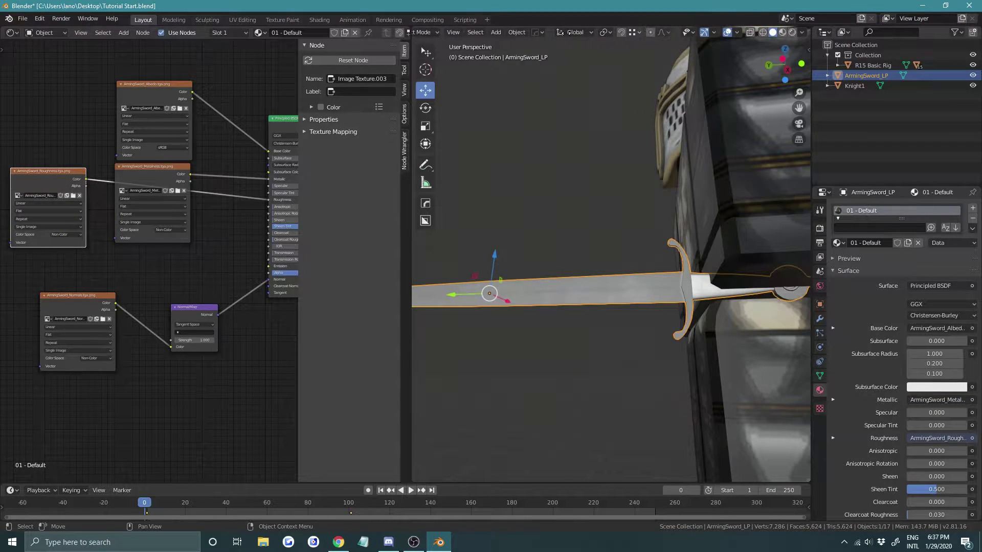
{"action": "left_click", "coordinate": [784, 32]}
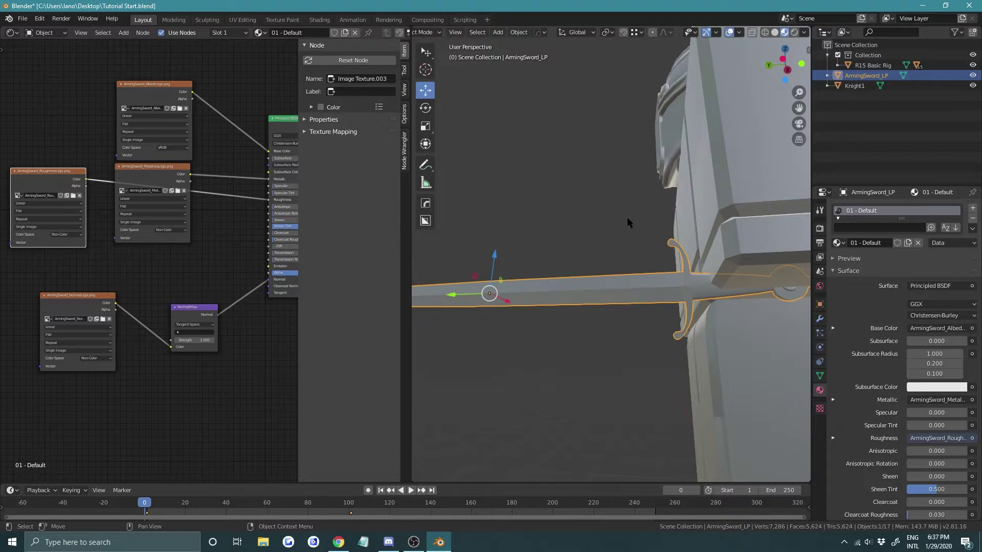
{"action": "middle_click_drag", "start_coordinate": [628, 233], "coordinate": [694, 265]}
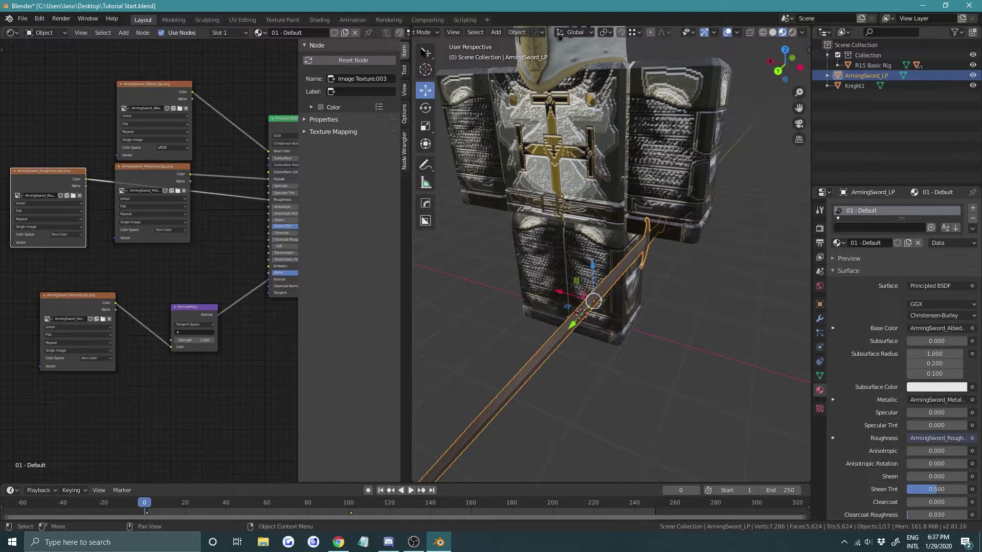
{"action": "left_click", "coordinate": [663, 303]}
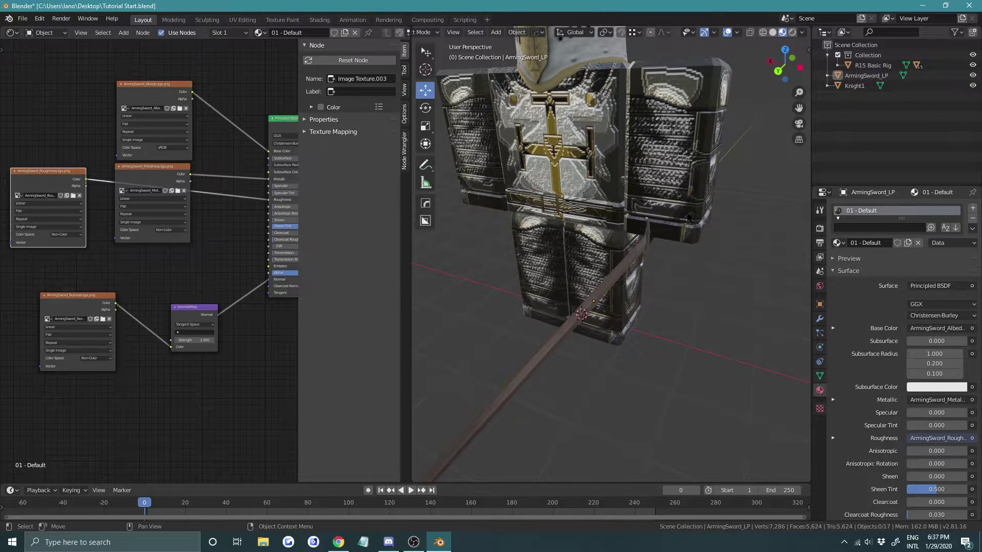
Move the roughness texture node below the metalness texture node
{"action": "scroll", "coordinate": [704, 216], "scroll_direction": "down", "scroll_amount": 2}
{"action": "middle_click_drag", "start_coordinate": [239, 216], "coordinate": [218, 214]}
{"action": "left_click_drag", "start_coordinate": [40, 174], "coordinate": [95, 255]}
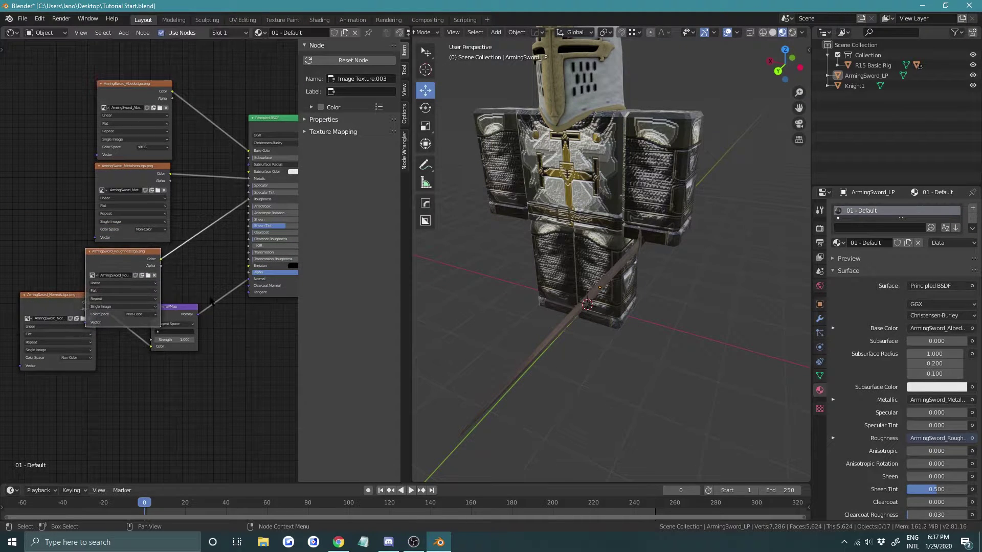
{"action": "middle_click_drag", "start_coordinate": [211, 300], "coordinate": [169, 207]}
Move the Normal Map and normals texture nodes lower, and align the roughness node directly beneath the metalness node
{"action": "left_click_drag", "start_coordinate": [147, 192], "coordinate": [155, 239]}
{"action": "middle_click_drag", "start_coordinate": [142, 189], "coordinate": [124, 281]}
{"action": "scroll", "coordinate": [228, 154], "scroll_direction": "up", "scroll_amount": 4}
{"action": "scroll", "coordinate": [167, 321], "scroll_direction": "up", "scroll_amount": 1}
{"action": "scroll", "coordinate": [107, 307], "scroll_direction": "down", "scroll_amount": 3}
{"action": "middle_click_drag", "start_coordinate": [61, 291], "coordinate": [180, 257]}
{"action": "left_click_drag", "start_coordinate": [84, 243], "coordinate": [84, 323]}
{"action": "middle_click_drag", "start_coordinate": [235, 291], "coordinate": [199, 296]}
{"action": "left_click_drag", "start_coordinate": [220, 323], "coordinate": [212, 315]}
{"action": "left_click_drag", "start_coordinate": [67, 337], "coordinate": [101, 351]}
{"action": "left_click_drag", "start_coordinate": [191, 320], "coordinate": [203, 321]}
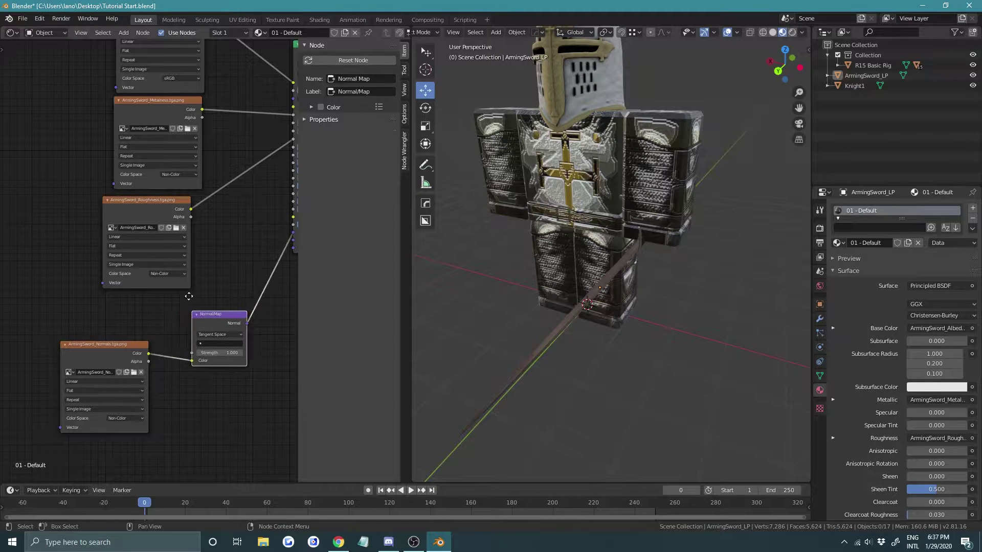
{"action": "middle_click_drag", "start_coordinate": [153, 210], "coordinate": [146, 270]}
{"action": "left_click_drag", "start_coordinate": [147, 271], "coordinate": [160, 267]}
Expand the 3D viewport over the node editor and return it to solid shading
{"action": "scroll", "coordinate": [574, 368], "scroll_direction": "down", "scroll_amount": 3}
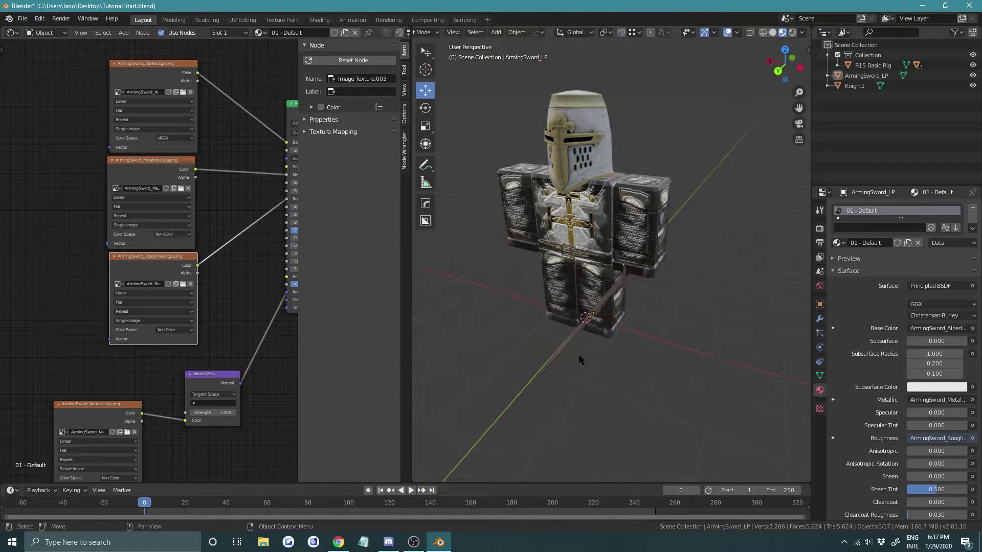
{"action": "left_click_drag", "start_coordinate": [415, 31], "coordinate": [386, 87]}
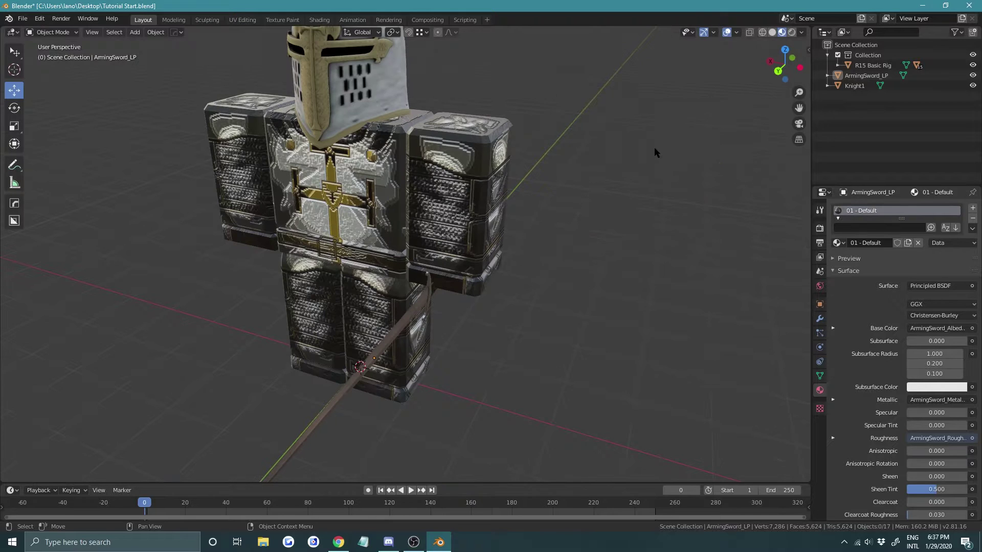
{"action": "middle_click_drag", "start_coordinate": [452, 275], "coordinate": [459, 249]}
{"action": "left_click", "coordinate": [773, 32]}
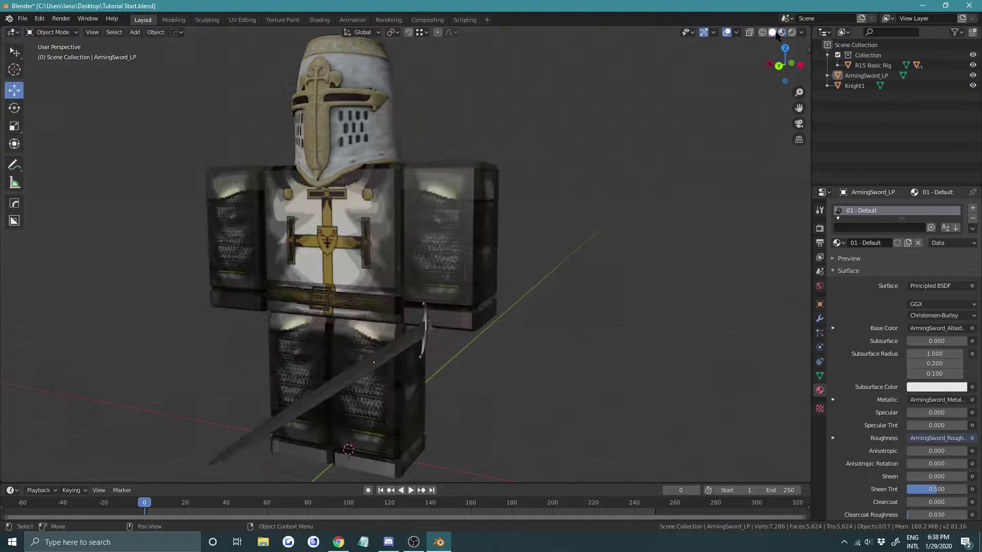
Parent the arming sword to the knight's adjacent hand using the Object option
{"action": "middle_click_drag", "start_coordinate": [557, 263], "coordinate": [517, 219]}
{"action": "left_click", "coordinate": [464, 369]}
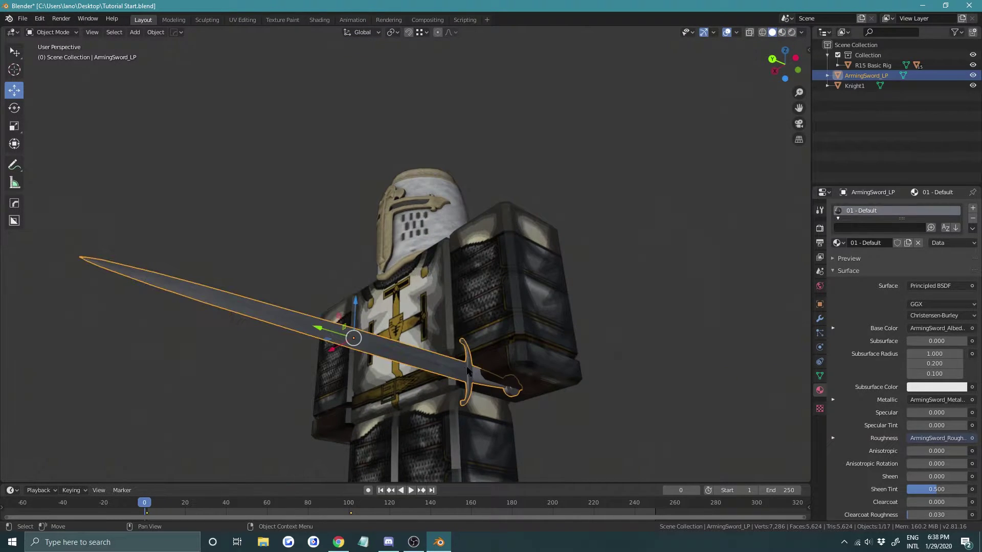
{"action": "middle_click_drag", "start_coordinate": [464, 369], "coordinate": [425, 266], "text": "shift"}
{"action": "left_click", "coordinate": [521, 250], "text": "shift"}
{"action": "scroll", "coordinate": [520, 249], "scroll_direction": "up", "scroll_amount": 4}
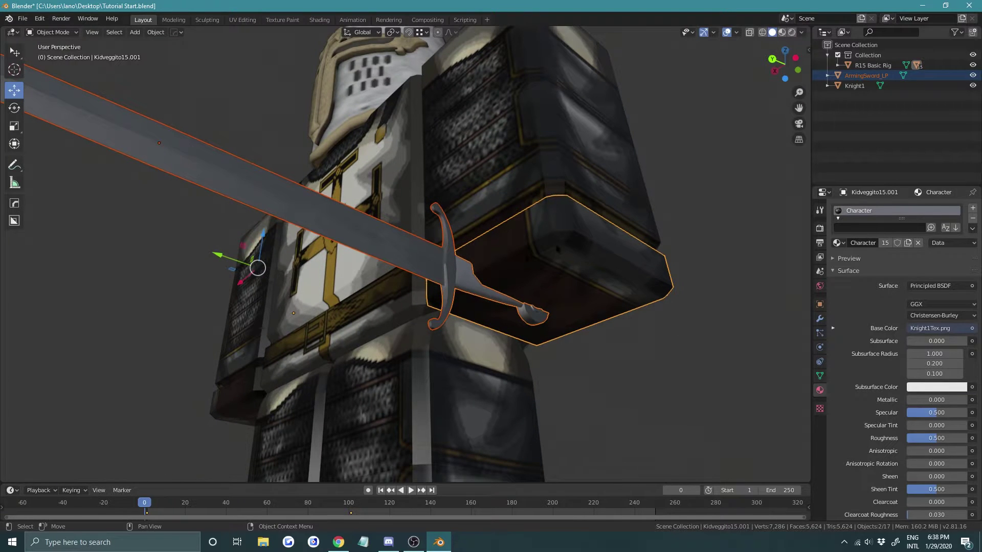
{"action": "middle_click_drag", "start_coordinate": [521, 249], "coordinate": [529, 243]}
{"action": "key", "text": "ctrl+p"}
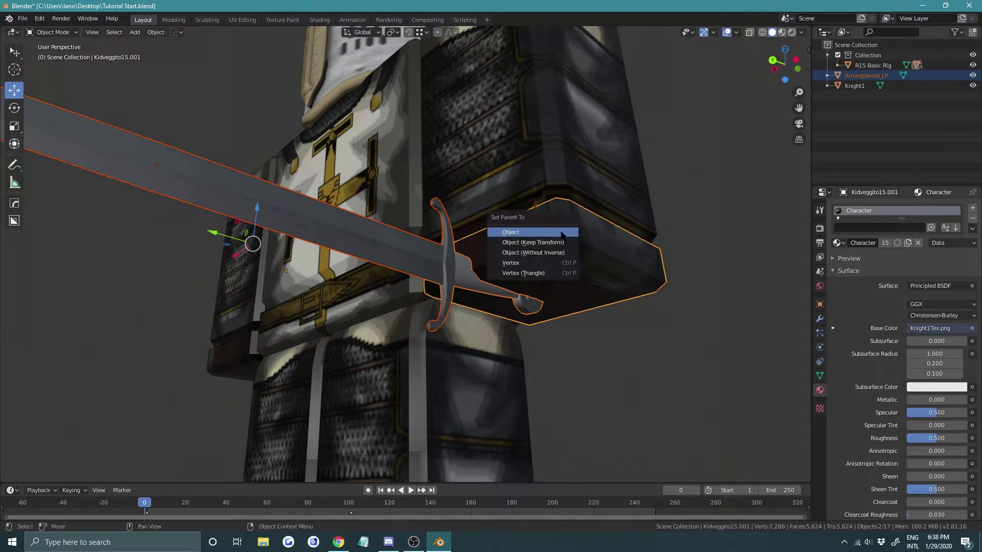
{"action": "left_click", "coordinate": [561, 231]}
Test-rotate the hand to check that the sword follows it, and cancel the rotation
{"action": "scroll", "coordinate": [561, 236], "scroll_direction": "down", "scroll_amount": 2}
{"action": "left_click", "coordinate": [601, 245]}
{"action": "left_click", "coordinate": [496, 271]}
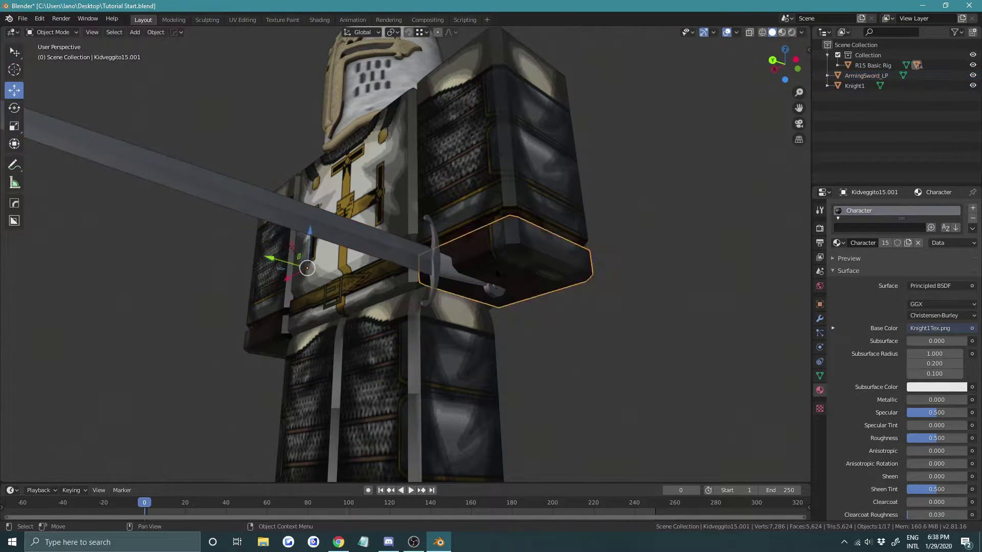
{"action": "key", "text": "r"}
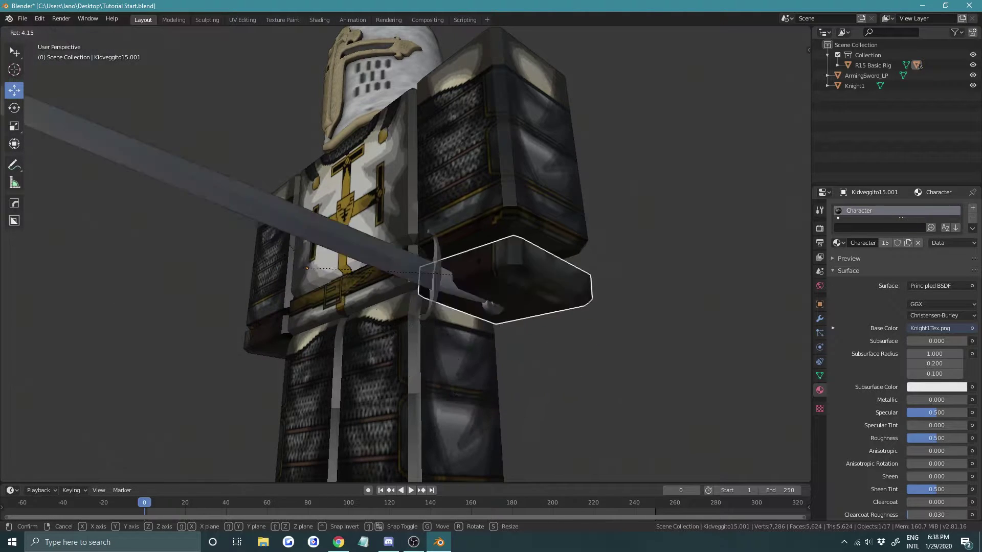
{"action": "right_click", "coordinate": [436, 261]}
{"action": "middle_click_drag", "start_coordinate": [475, 304], "coordinate": [478, 304]}
{"action": "middle_click_drag", "start_coordinate": [431, 237], "coordinate": [471, 260]}
Try to parent the sword hand to the lower arm above it using the Object option
{"action": "left_click", "coordinate": [421, 194]}
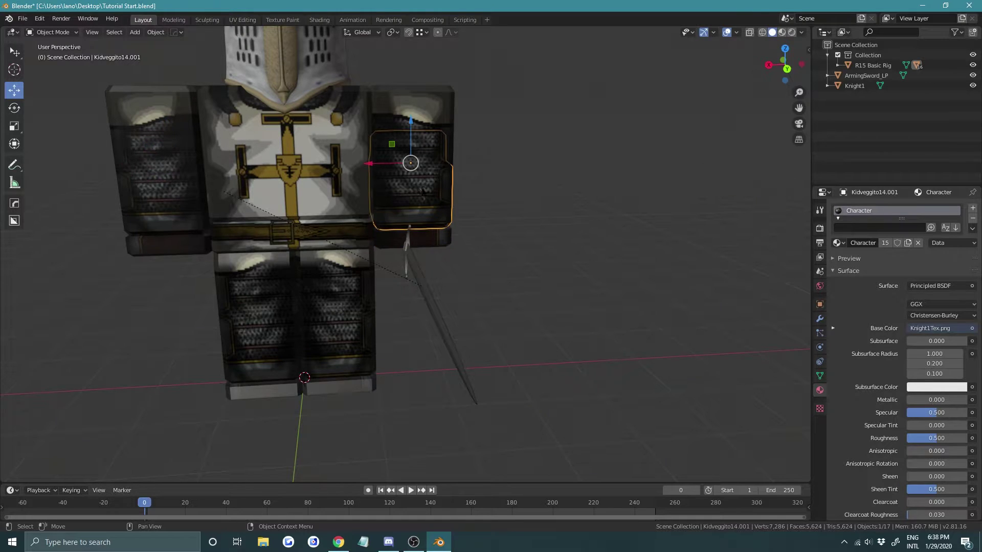
{"action": "key", "text": "r"}
{"action": "key", "text": "r"}
{"action": "right_click", "coordinate": [539, 210]}
{"action": "left_click", "coordinate": [452, 239], "text": "shift"}
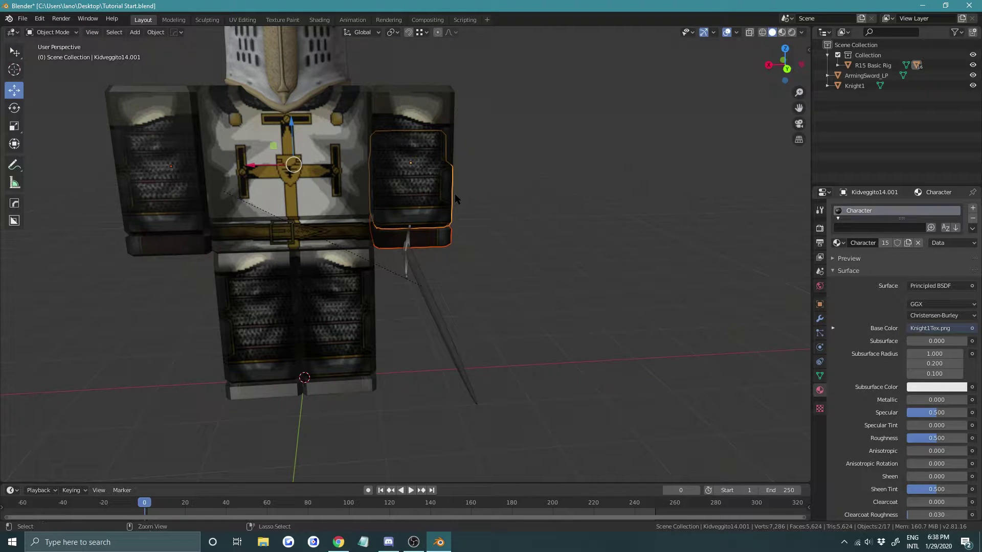
{"action": "key", "text": "ctrl+p"}
{"action": "left_click", "coordinate": [457, 197]}
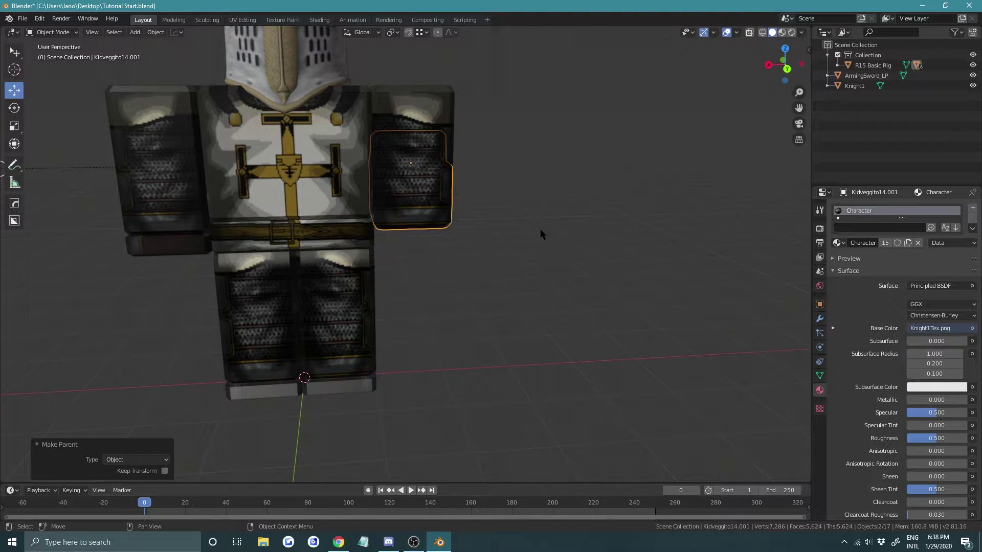
Undo the hand's parenting to the lower arm and inspect the sword's placement in the hand from the side
{"action": "left_click", "coordinate": [482, 234]}
{"action": "middle_click_drag", "start_coordinate": [485, 232], "coordinate": [344, 247]}
{"action": "scroll", "coordinate": [529, 199], "scroll_direction": "down", "scroll_amount": 2}
{"action": "scroll", "coordinate": [411, 268], "scroll_direction": "up", "scroll_amount": 2}
{"action": "left_click", "coordinate": [429, 250]}
{"action": "middle_click_drag", "start_coordinate": [428, 247], "coordinate": [574, 328]}
{"action": "left_click", "coordinate": [573, 328]}
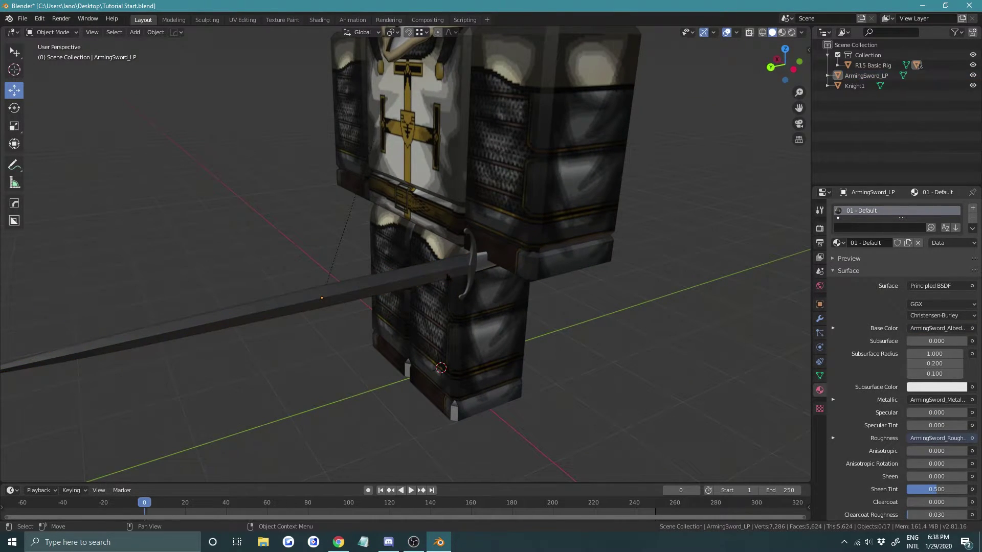
Try to parent the arming sword to the lower arm above the sword hand, and undo it
{"action": "left_click", "coordinate": [446, 274]}
{"action": "left_click", "coordinate": [530, 217], "text": "shift"}
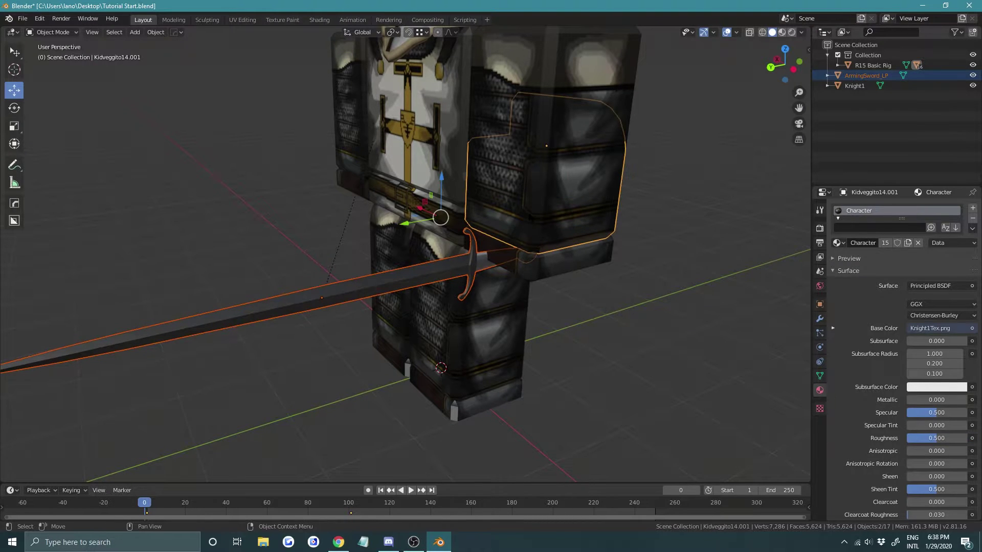
{"action": "key", "text": "ctrl+p"}
{"action": "left_click", "coordinate": [529, 213]}
{"action": "scroll", "coordinate": [568, 282], "scroll_direction": "down", "scroll_amount": 1}
{"action": "left_click_drag", "start_coordinate": [552, 271], "coordinate": [543, 251]}
{"action": "key", "text": "ctrl+z"}
Test-rotate the lower arm by about -67° to check that the hand and sword follow it, and undo the rotation
{"action": "left_click", "coordinate": [626, 241]}
{"action": "left_click", "coordinate": [555, 190]}
{"action": "key", "text": "r"}
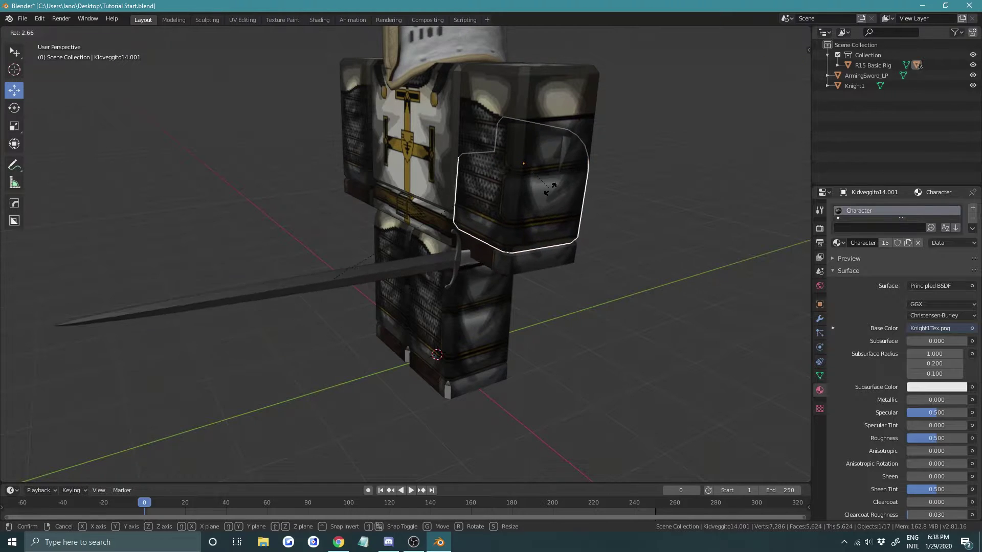
{"action": "scroll", "coordinate": [564, 225], "scroll_direction": "down", "scroll_amount": 3}
{"action": "left_click", "coordinate": [564, 225]}
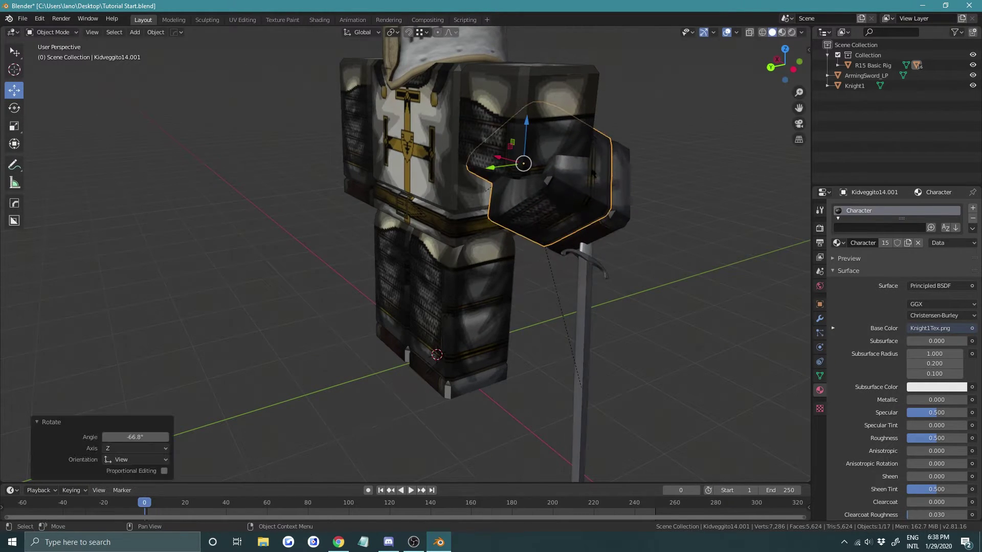
{"action": "scroll", "coordinate": [563, 225], "scroll_direction": "down", "scroll_amount": 5}
{"action": "key", "text": "ctrl+z"}
{"action": "key", "text": "ctrl+shift+z"}
{"action": "key", "text": "ctrl+z"}
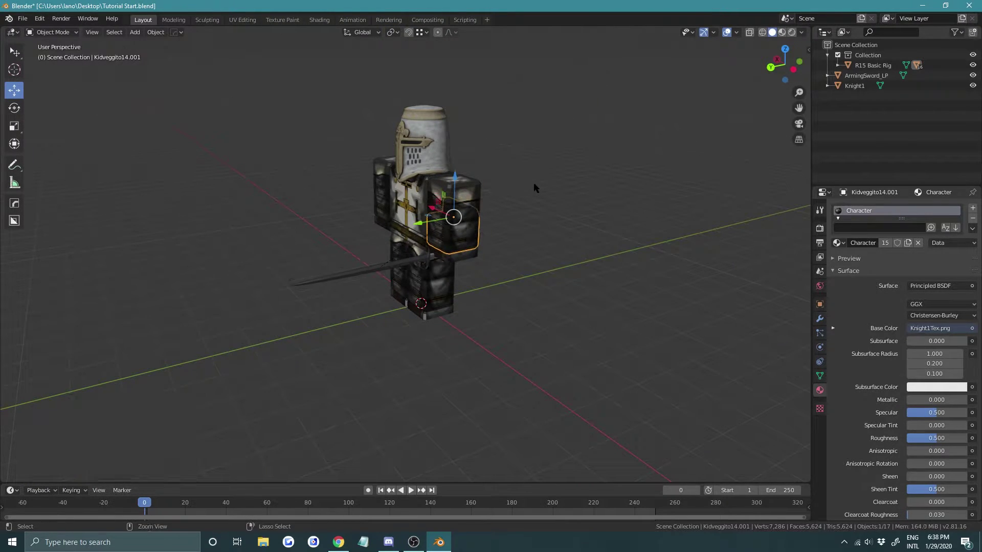
Test-rotate the upper arm by about -102° to check that the whole arm and sword follow it, and undo the rotation
{"action": "left_click", "coordinate": [469, 186]}
{"action": "key", "text": "r"}
{"action": "left_click", "coordinate": [433, 80]}
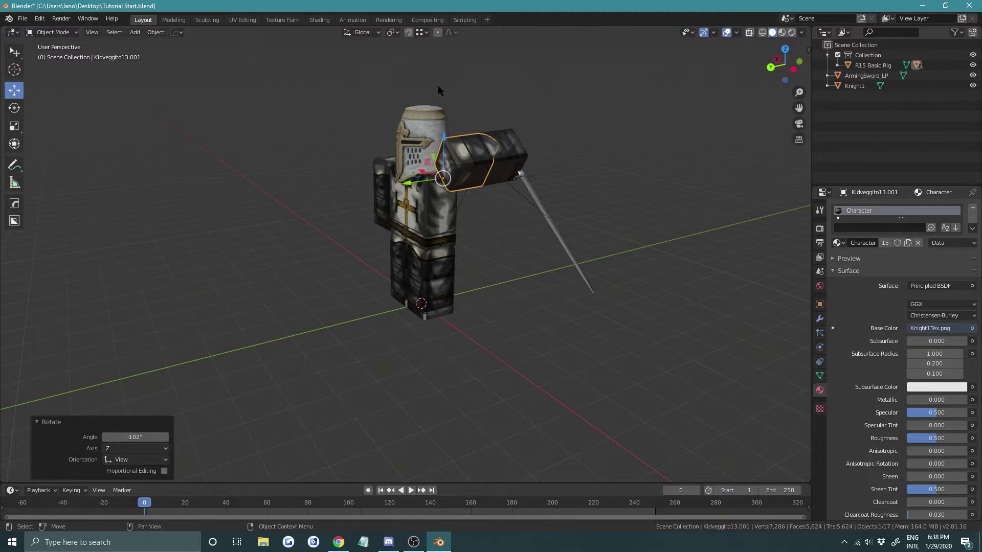
{"action": "key", "text": "ctrl+z"}
Save the file and examine how the arming sword sits in the knight's hand
{"action": "key", "text": "ctrl+s"}
{"action": "middle_click_drag", "start_coordinate": [561, 162], "coordinate": [450, 271]}
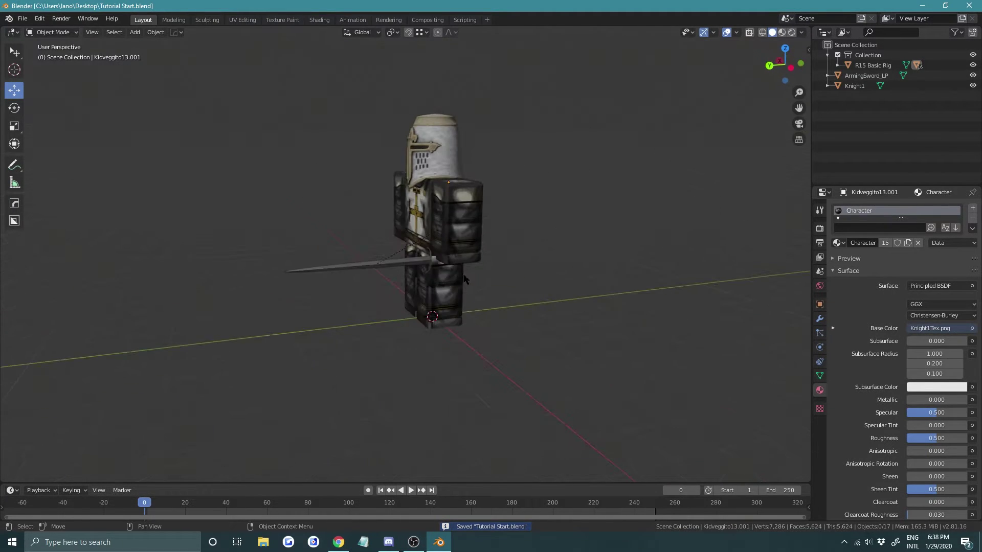
{"action": "scroll", "coordinate": [450, 271], "scroll_direction": "up", "scroll_amount": 6}
{"action": "middle_click_drag", "start_coordinate": [402, 250], "coordinate": [405, 269]}
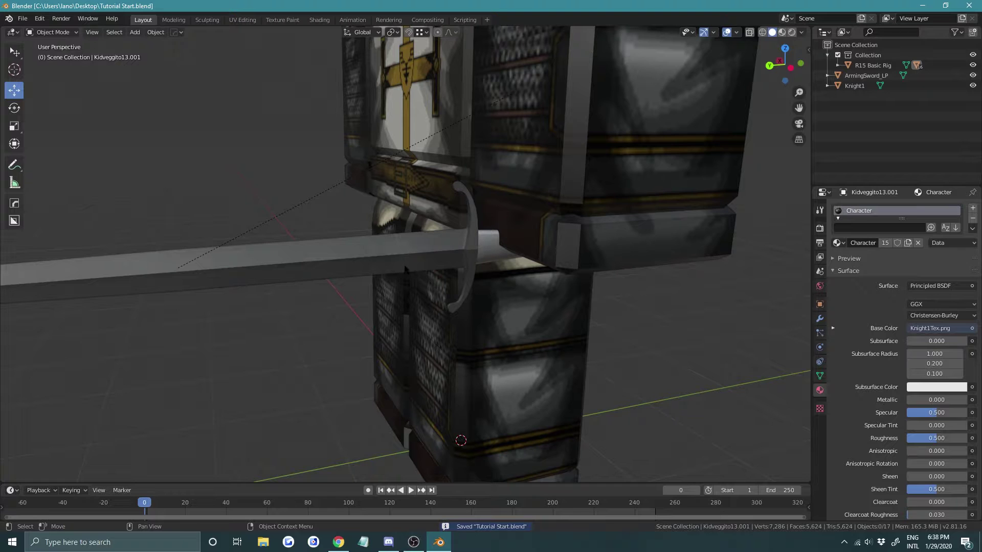
{"action": "left_click", "coordinate": [447, 250]}
{"action": "scroll", "coordinate": [447, 249], "scroll_direction": "down", "scroll_amount": 2}
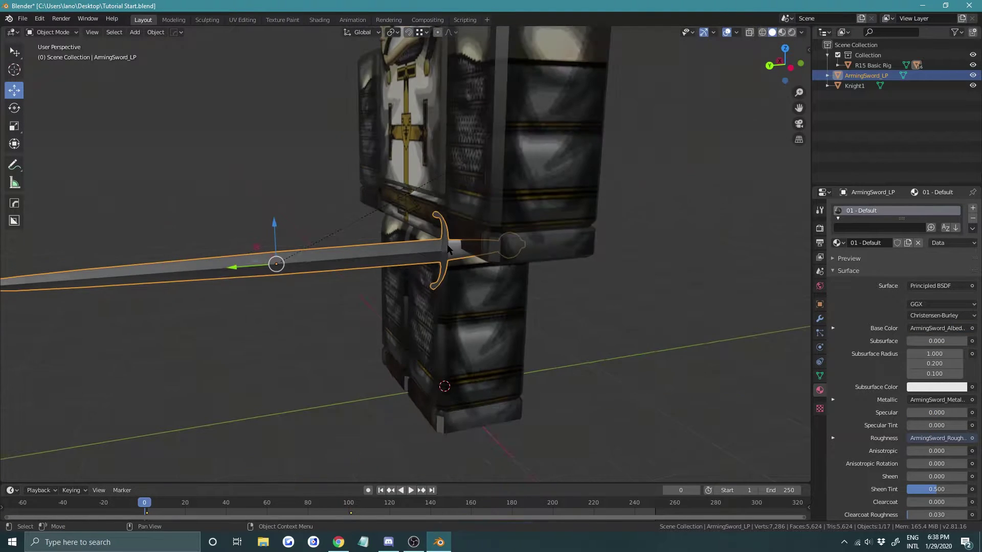
{"action": "middle_click_drag", "start_coordinate": [439, 249], "coordinate": [420, 237]}
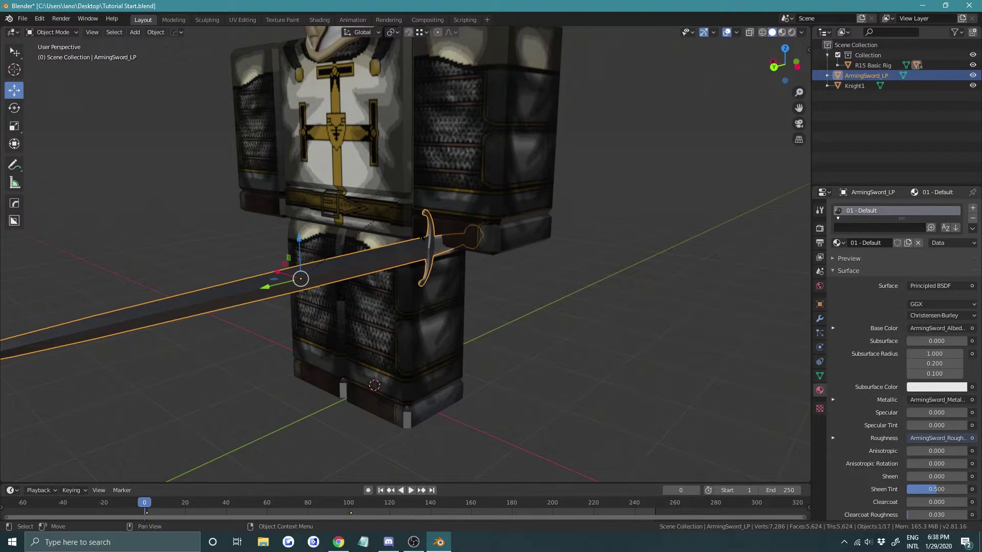
{"action": "key", "text": "alt+p"}
{"action": "left_click", "coordinate": [661, 212]}
Add a plane mesh at the knight's feet as the ground
{"action": "scroll", "coordinate": [660, 217], "scroll_direction": "down", "scroll_amount": 5}
{"action": "middle_click_drag", "start_coordinate": [536, 251], "coordinate": [587, 255]}
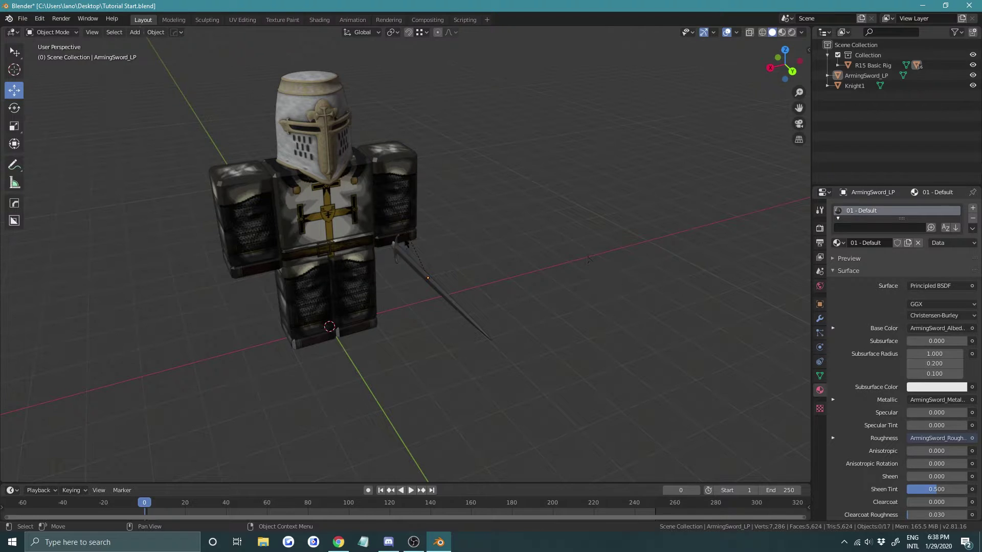
{"action": "scroll", "coordinate": [444, 267], "scroll_direction": "down", "scroll_amount": 3}
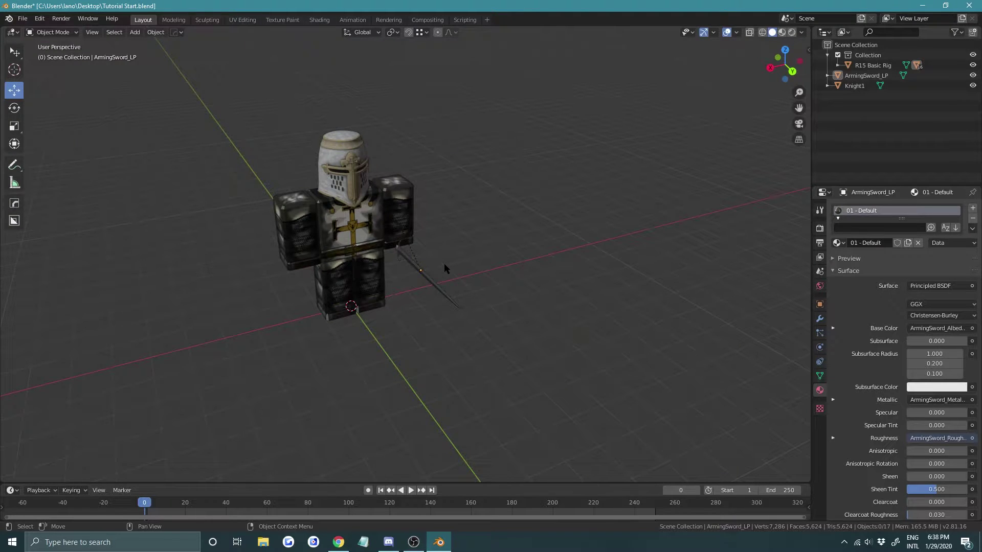
{"action": "middle_click_drag", "start_coordinate": [445, 269], "coordinate": [468, 258]}
{"action": "scroll", "coordinate": [458, 276], "scroll_direction": "down", "scroll_amount": 2}
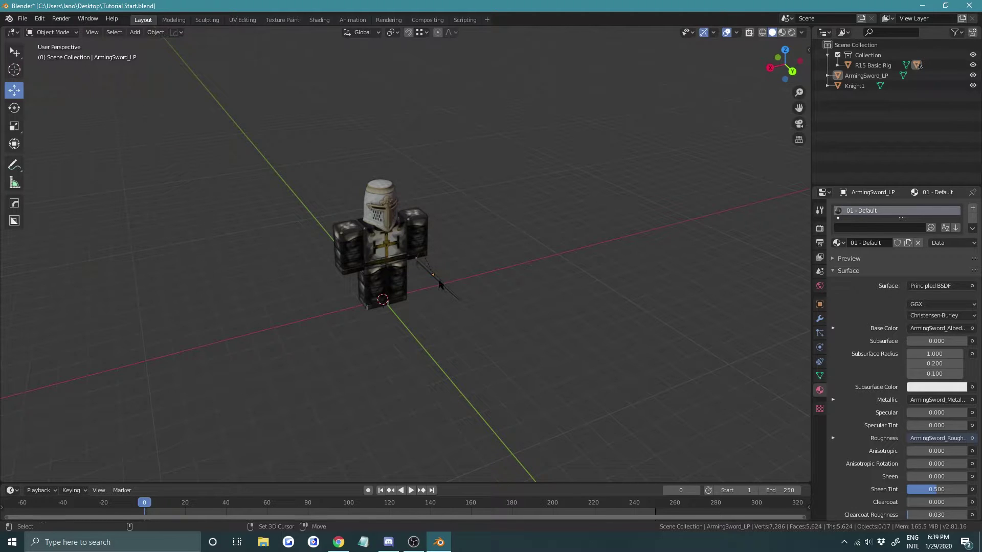
{"action": "key", "text": "shift+a"}
{"action": "mouse_move", "coordinate": [439, 282]}
{"action": "left_click", "coordinate": [479, 295]}
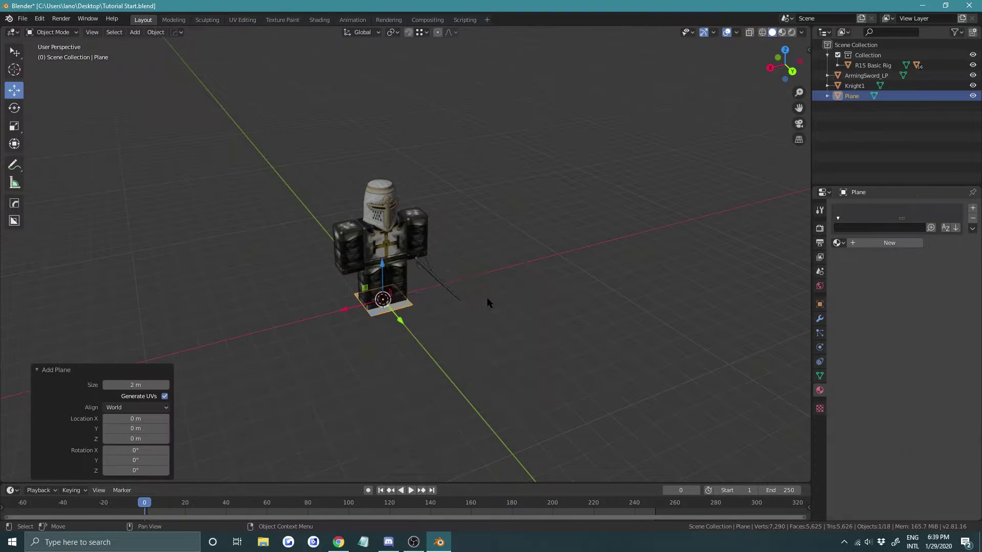
Scale the plane up in several passes into a wide ground area, the last three by about 2.65, 1.76 and 1.4
{"action": "scroll", "coordinate": [460, 307], "scroll_direction": "down", "scroll_amount": 4}
{"action": "key", "text": "s"}
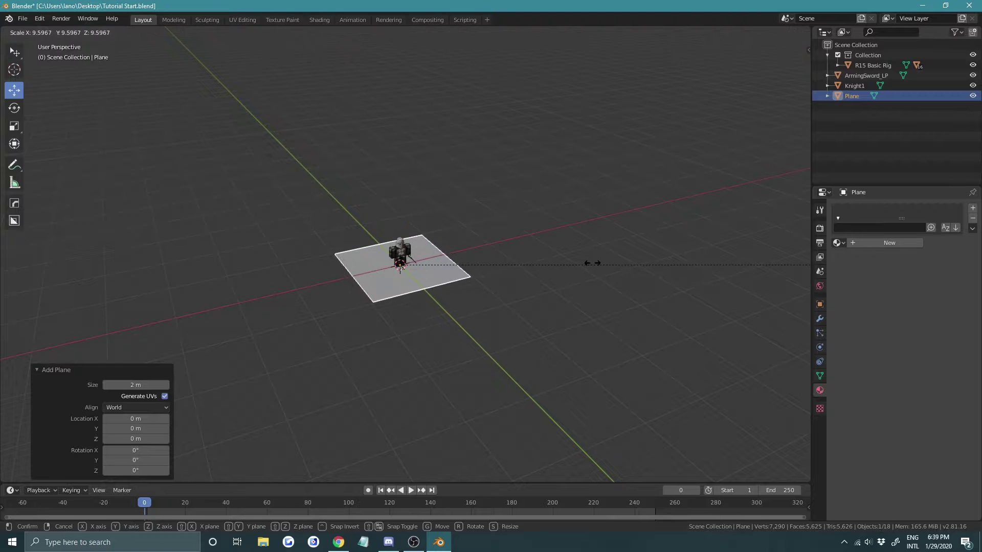
{"action": "left_click", "coordinate": [577, 266]}
{"action": "key", "text": "s"}
{"action": "left_click", "coordinate": [813, 388]}
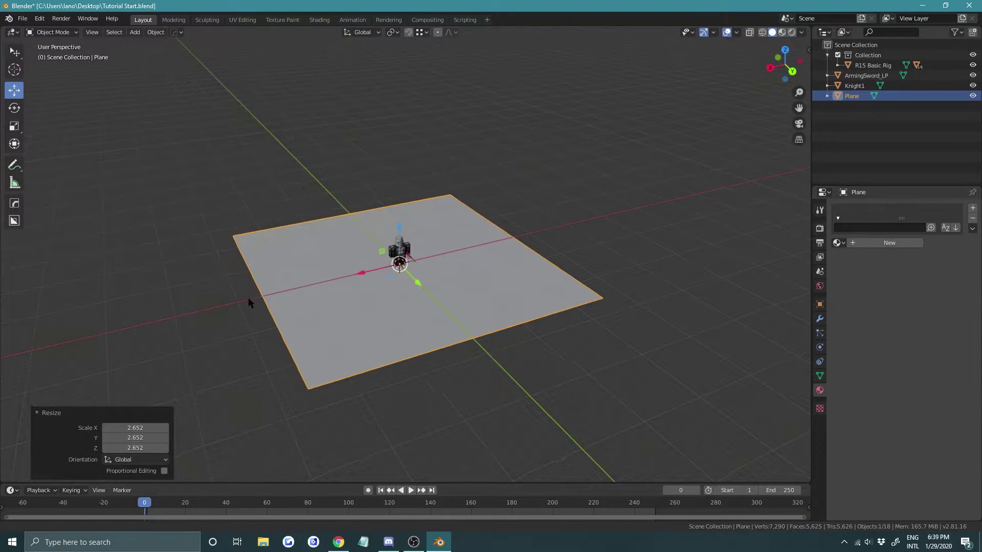
{"action": "key", "text": "s"}
{"action": "left_click", "coordinate": [222, 351]}
{"action": "key", "text": "s"}
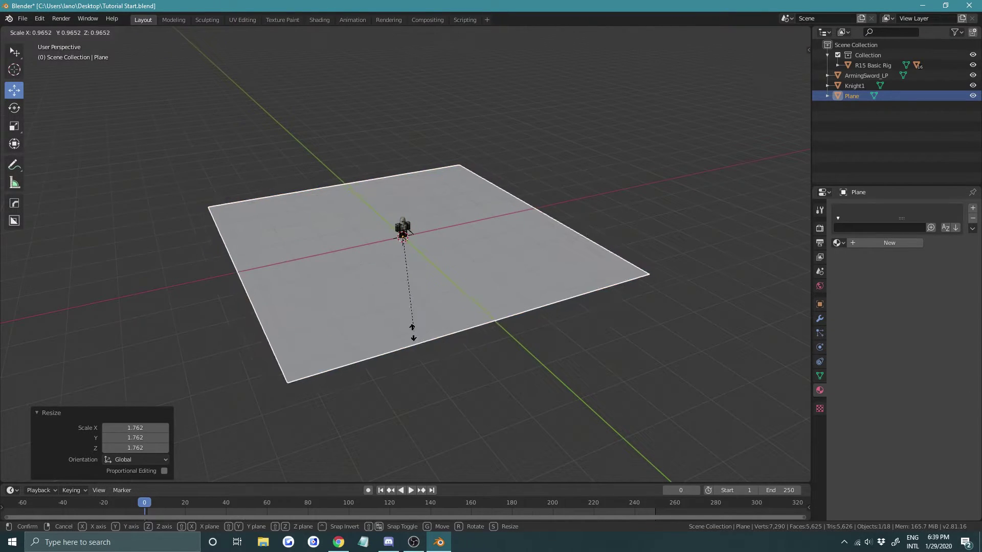
{"action": "left_click", "coordinate": [378, 367]}
{"action": "scroll", "coordinate": [418, 315], "scroll_direction": "up", "scroll_amount": 3}
{"action": "middle_click_drag", "start_coordinate": [419, 316], "coordinate": [429, 258]}
{"action": "scroll", "coordinate": [514, 263], "scroll_direction": "down", "scroll_amount": 3}
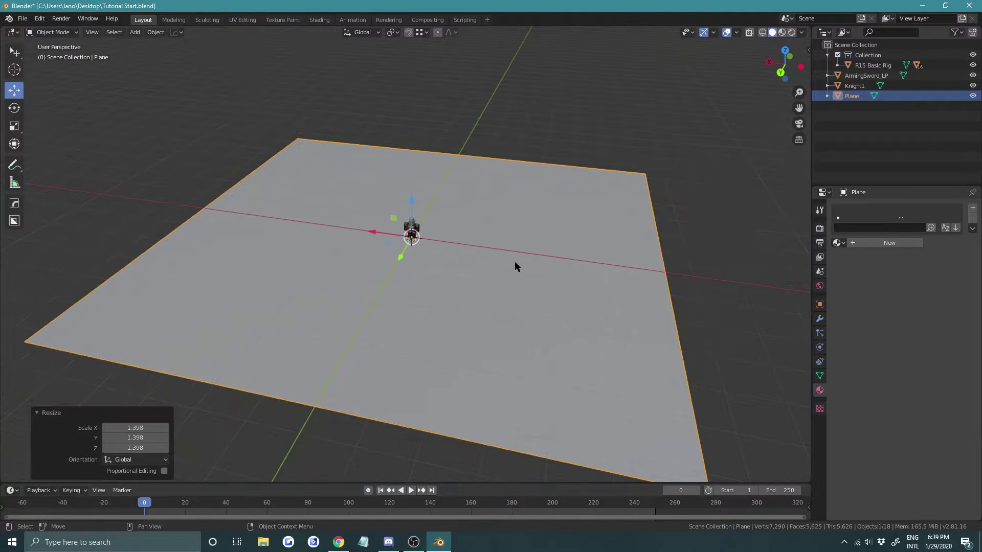
Enter Edit Mode on the ground plane and subdivide its mesh with 10 cuts
{"action": "key", "text": "Tab"}
{"action": "key", "text": "Tab"}
{"action": "key", "text": "Tab"}
{"action": "key", "text": "Tab"}
{"action": "key", "text": "Tab"}
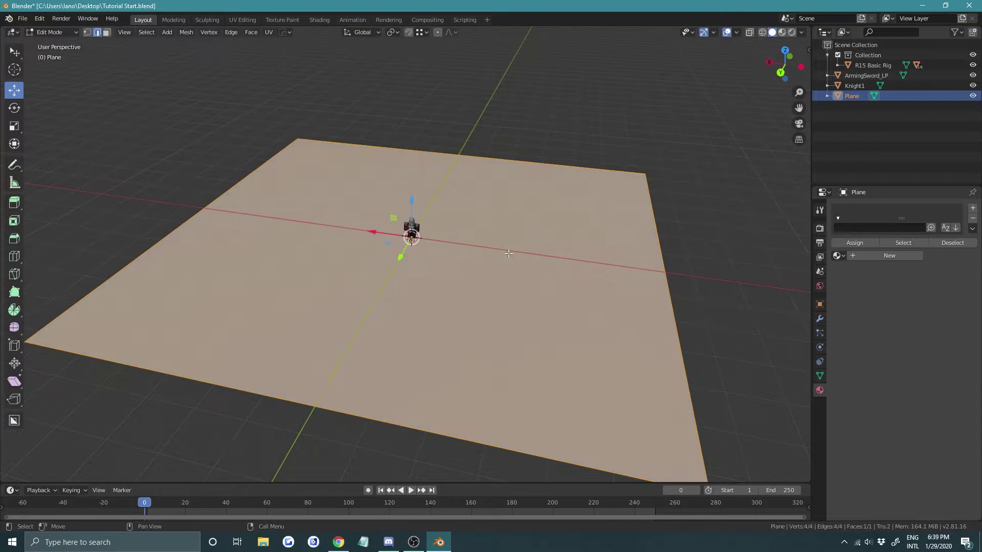
{"action": "right_click", "coordinate": [486, 241]}
{"action": "right_click", "coordinate": [593, 254]}
{"action": "right_click", "coordinate": [521, 256]}
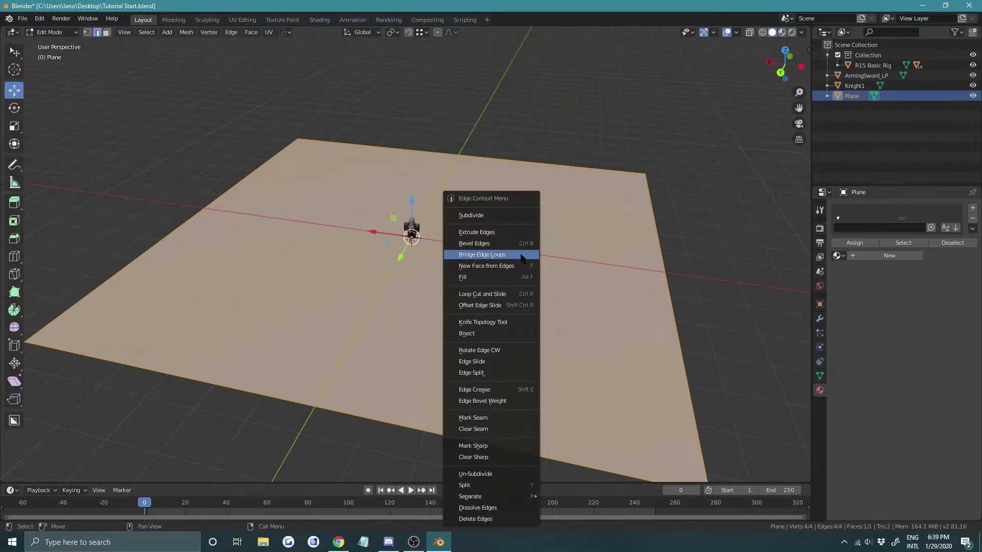
{"action": "left_click", "coordinate": [517, 215]}
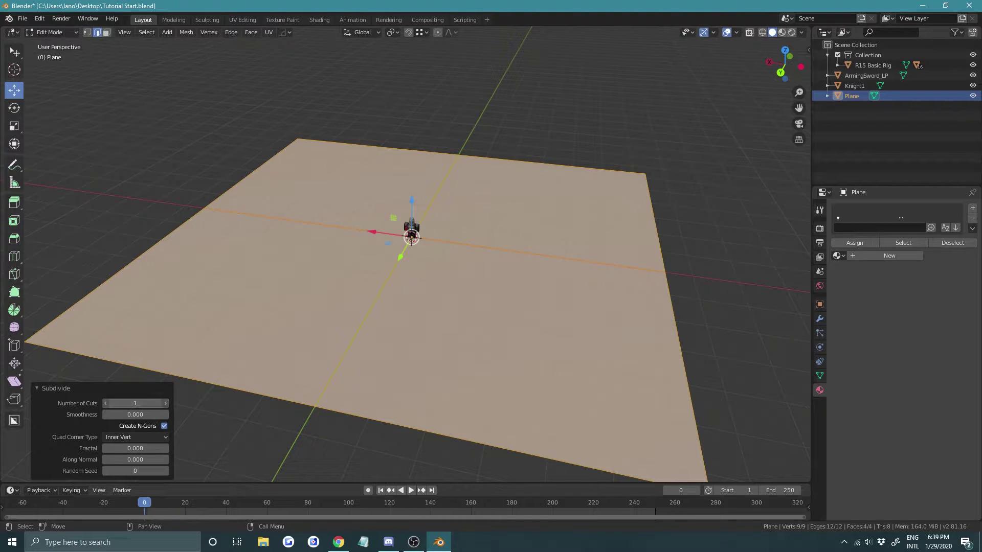
Subdivide the ground mesh again with 2 cuts, deselect its geometry and return to Object Mode
{"action": "right_click", "coordinate": [488, 329]}
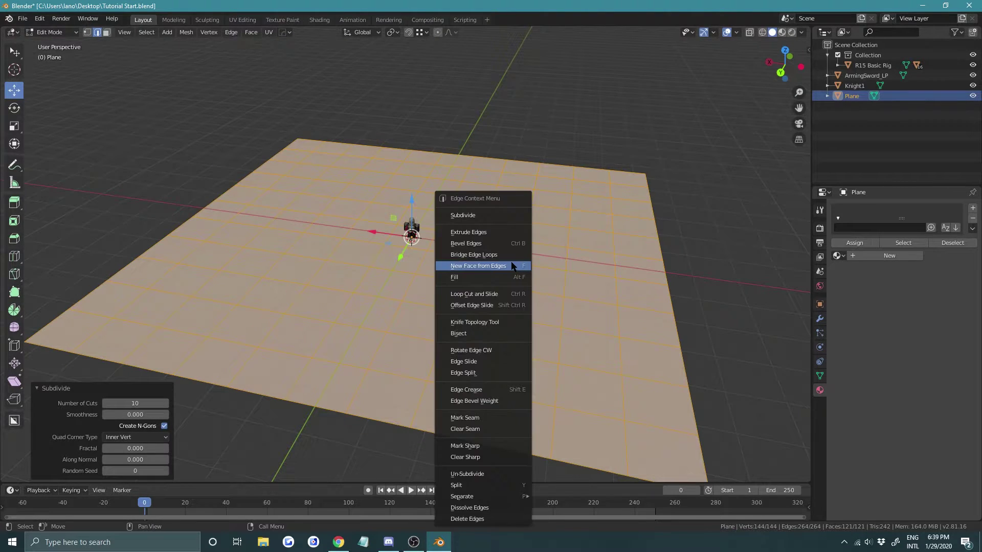
{"action": "left_click", "coordinate": [481, 210]}
{"action": "middle_click_drag", "start_coordinate": [570, 250], "coordinate": [465, 285]}
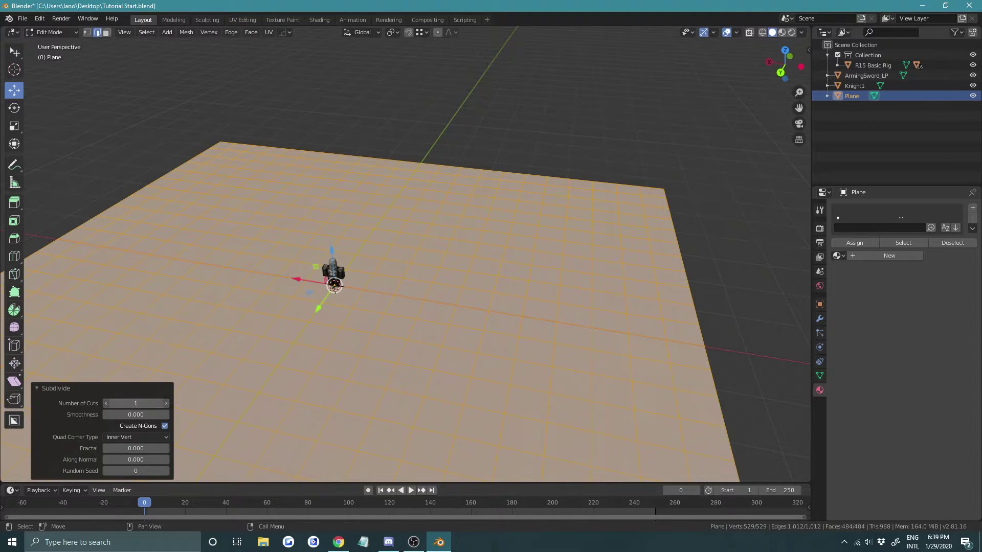
{"action": "scroll", "coordinate": [378, 247], "scroll_direction": "down", "scroll_amount": 4}
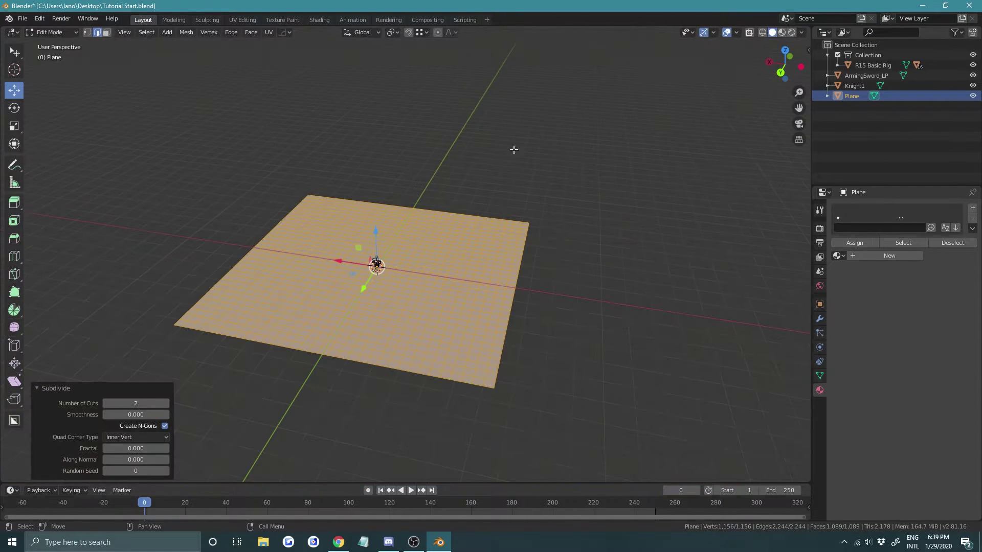
{"action": "key", "text": "alt+a"}
{"action": "key", "text": "Tab"}
{"action": "scroll", "coordinate": [437, 259], "scroll_direction": "up", "scroll_amount": 2}
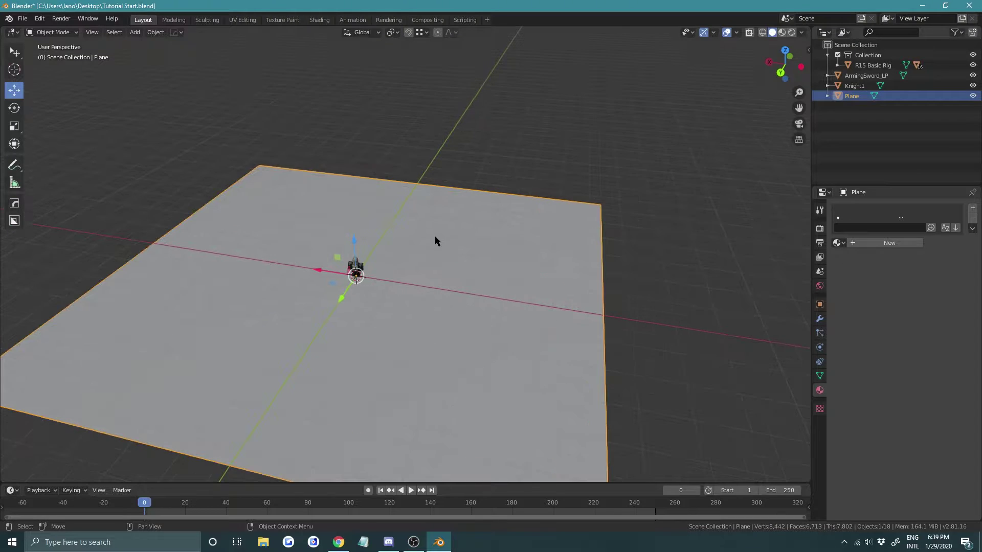
Switch to the Sculpting workspace for the ground plane and turn off X mirror symmetry
{"action": "left_click", "coordinate": [207, 20]}
{"action": "scroll", "coordinate": [450, 262], "scroll_direction": "down", "scroll_amount": 2}
{"action": "scroll", "coordinate": [450, 262], "scroll_direction": "up", "scroll_amount": 2}
{"action": "scroll", "coordinate": [450, 262], "scroll_direction": "down", "scroll_amount": 4}
{"action": "mouse_move", "coordinate": [454, 248]}
{"action": "middle_mouse_down"}
{"action": "mouse_move", "coordinate": [438, 285]}
{"action": "mouse_move", "coordinate": [436, 236]}
{"action": "mouse_move", "coordinate": [344, 217]}
{"action": "mouse_move", "coordinate": [292, 220]}
{"action": "middle_mouse_up"}
{"action": "scroll", "coordinate": [443, 247], "scroll_direction": "up", "scroll_amount": 4}
{"action": "middle_click_drag", "start_coordinate": [473, 308], "coordinate": [328, 276], "text": "shift"}
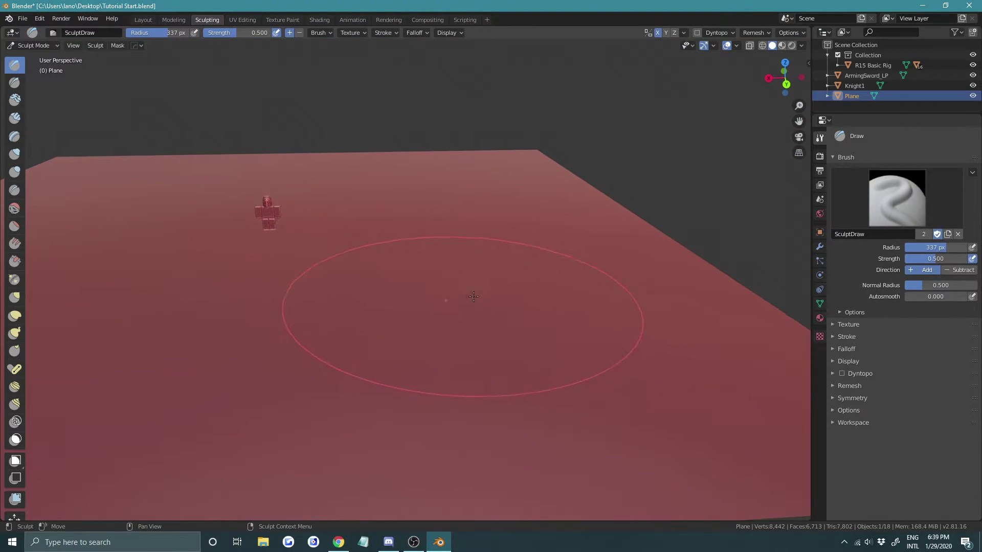
{"action": "left_click", "coordinate": [850, 397]}
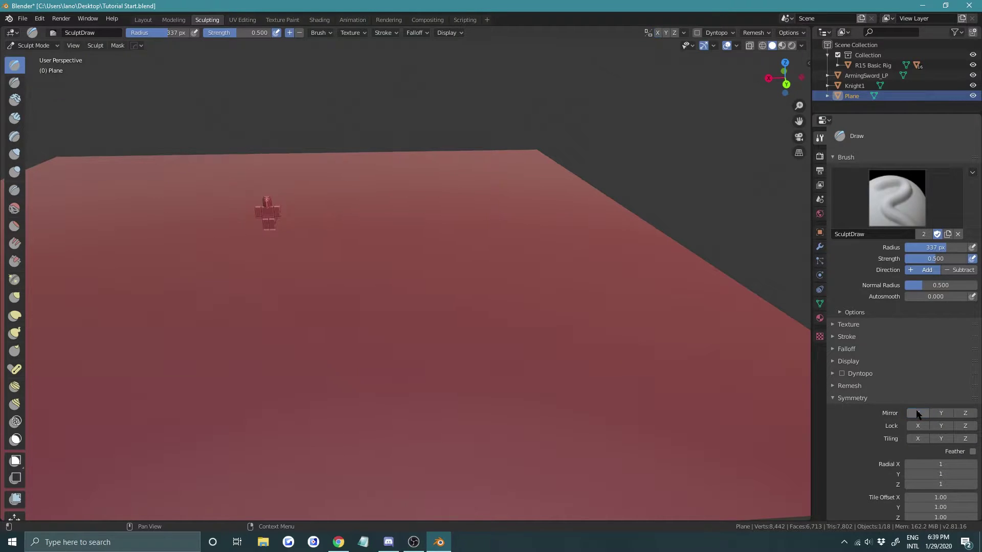
Sculpt broad hills on the ground around the knight with the Draw brush at 337 px radius and 0.5 strength
{"action": "scroll", "coordinate": [457, 259], "scroll_direction": "down", "scroll_amount": 3}
{"action": "scroll", "coordinate": [460, 253], "scroll_direction": "up", "scroll_amount": 2}
{"action": "mouse_move", "coordinate": [485, 219]}
{"action": "left_mouse_down"}
{"action": "mouse_move", "coordinate": [449, 198]}
{"action": "mouse_move", "coordinate": [508, 166]}
{"action": "mouse_move", "coordinate": [494, 175]}
{"action": "mouse_move", "coordinate": [346, 172]}
{"action": "left_mouse_up"}
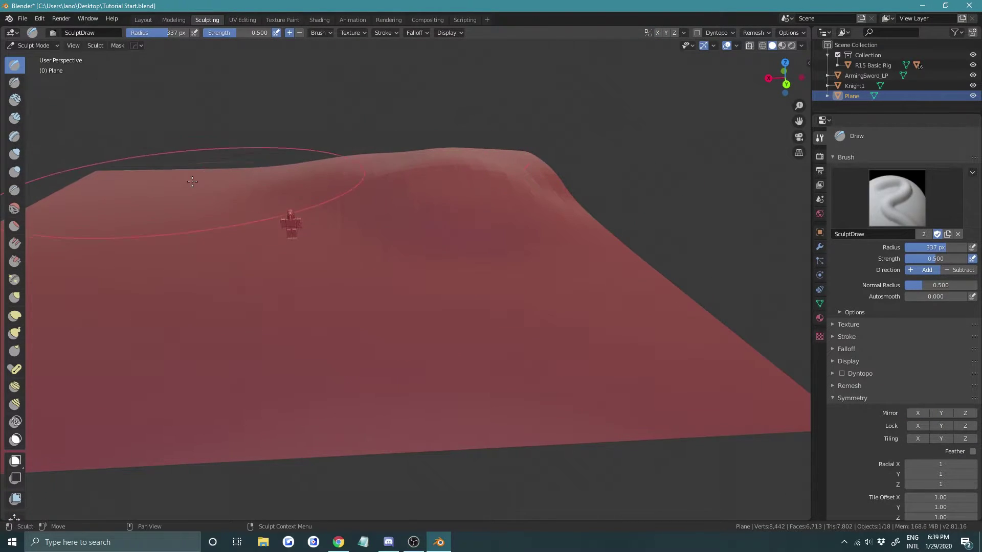
{"action": "middle_click_drag", "start_coordinate": [192, 181], "coordinate": [112, 262]}
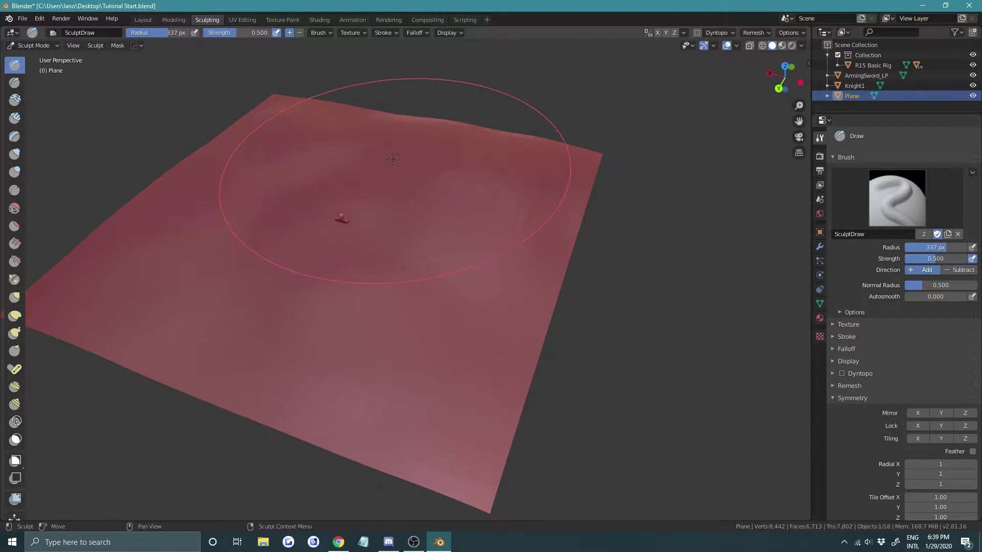
{"action": "mouse_move", "coordinate": [307, 148]}
{"action": "middle_mouse_down"}
{"action": "mouse_move", "coordinate": [452, 169]}
{"action": "mouse_move", "coordinate": [460, 184]}
{"action": "mouse_move", "coordinate": [453, 154]}
{"action": "mouse_move", "coordinate": [534, 288]}
{"action": "mouse_move", "coordinate": [478, 317]}
{"action": "middle_mouse_up"}
Reduce the Draw brush radius to 162 px and sculpt smaller ridges and bumps across the terrain
{"action": "key", "text": "f"}
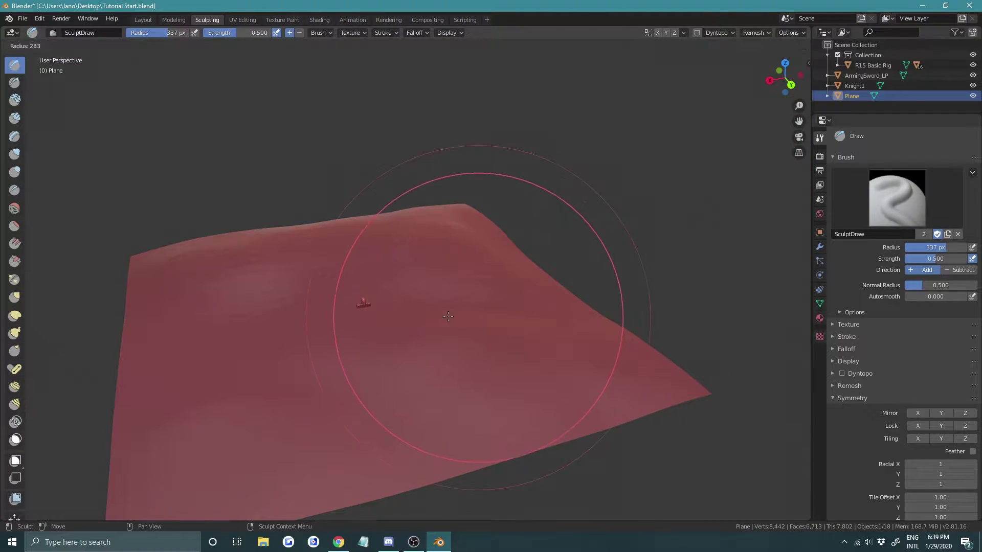
{"action": "left_click", "coordinate": [453, 247]}
{"action": "left_click_drag", "start_coordinate": [454, 225], "coordinate": [416, 211]}
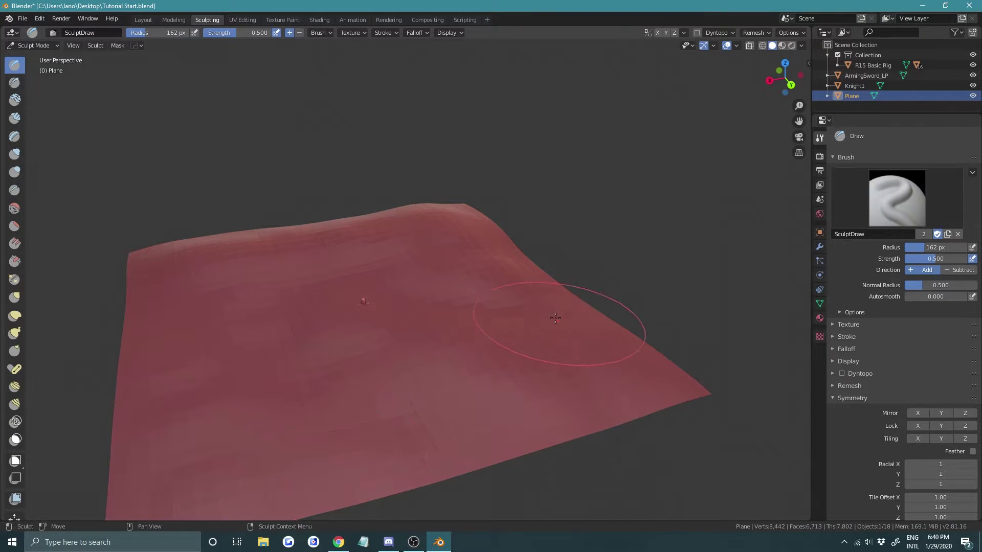
{"action": "middle_click_drag", "start_coordinate": [395, 309], "coordinate": [466, 324]}
{"action": "scroll", "coordinate": [496, 304], "scroll_direction": "down", "scroll_amount": 3}
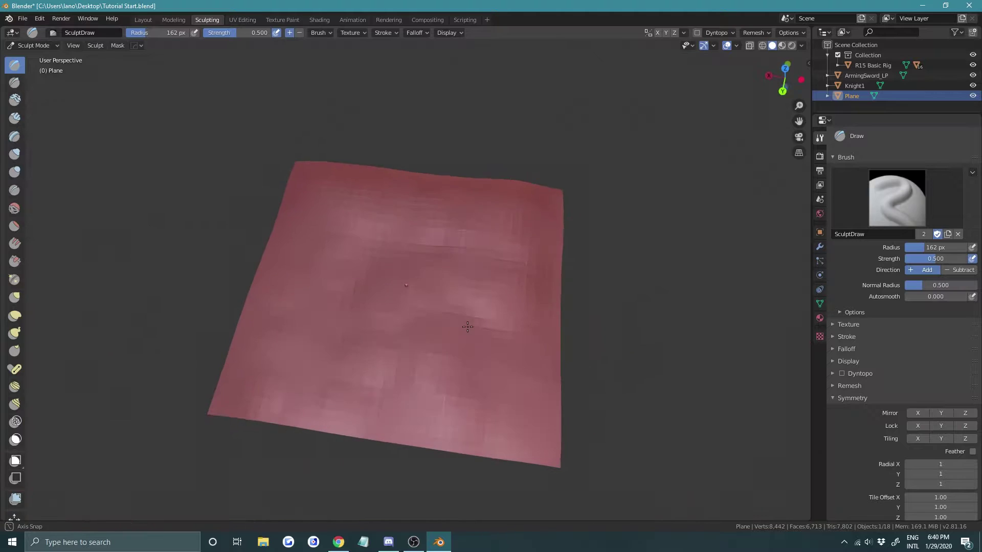
{"action": "middle_click_drag", "start_coordinate": [543, 228], "coordinate": [591, 202]}
{"action": "scroll", "coordinate": [418, 218], "scroll_direction": "up", "scroll_amount": 2}
{"action": "scroll", "coordinate": [417, 218], "scroll_direction": "up", "scroll_amount": 1}
{"action": "middle_click_drag", "start_coordinate": [418, 218], "coordinate": [394, 211]}
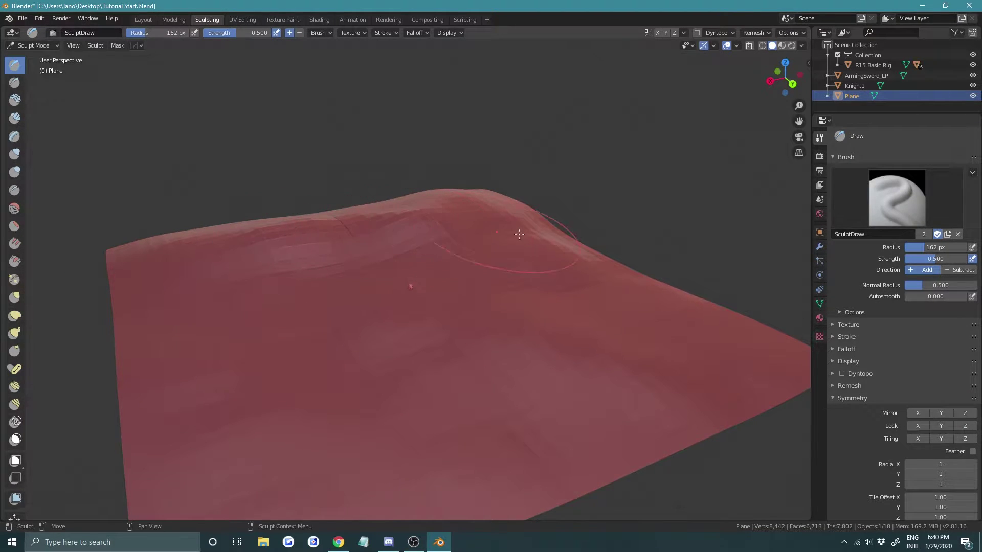
{"action": "mouse_move", "coordinate": [534, 225]}
{"action": "middle_mouse_down"}
{"action": "mouse_move", "coordinate": [532, 235]}
{"action": "mouse_move", "coordinate": [545, 217]}
{"action": "mouse_move", "coordinate": [504, 251]}
{"action": "middle_mouse_up"}
{"action": "scroll", "coordinate": [504, 251], "scroll_direction": "down", "scroll_amount": 3}
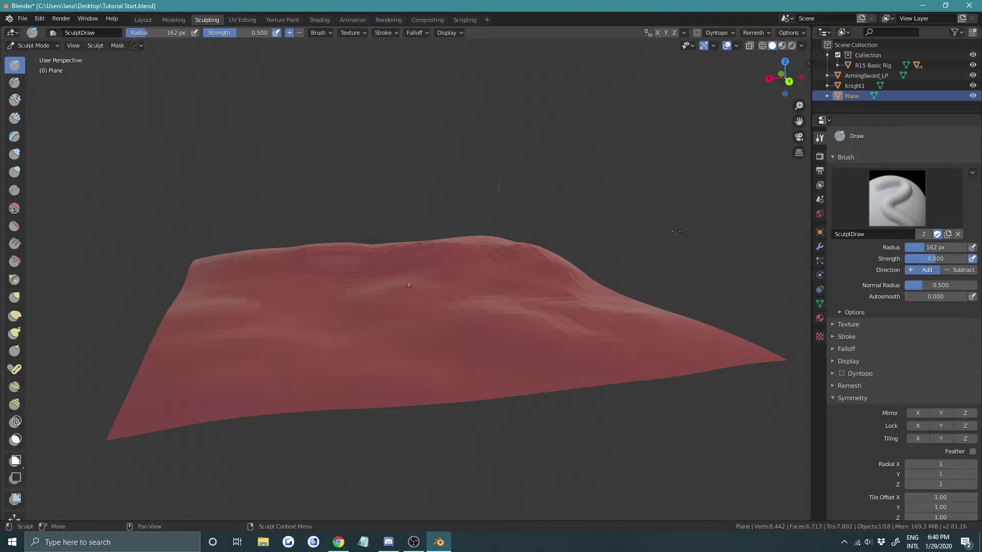
Return to the Layout workspace, deselect everything and select the whole R15 Basic Rig hierarchy, including the helmet and sword
{"action": "left_click", "coordinate": [143, 20]}
{"action": "scroll", "coordinate": [422, 216], "scroll_direction": "up", "scroll_amount": 3}
{"action": "mouse_move", "coordinate": [422, 216]}
{"action": "middle_mouse_down"}
{"action": "mouse_move", "coordinate": [444, 217]}
{"action": "mouse_move", "coordinate": [296, 204]}
{"action": "mouse_move", "coordinate": [281, 212]}
{"action": "mouse_move", "coordinate": [373, 271]}
{"action": "mouse_move", "coordinate": [386, 260]}
{"action": "mouse_move", "coordinate": [358, 253]}
{"action": "mouse_move", "coordinate": [395, 212]}
{"action": "mouse_move", "coordinate": [456, 230]}
{"action": "middle_mouse_up"}
{"action": "right_click", "coordinate": [359, 254]}
{"action": "left_click", "coordinate": [360, 255]}
{"action": "key", "text": "alt+a"}
{"action": "scroll", "coordinate": [349, 275], "scroll_direction": "up", "scroll_amount": 4}
{"action": "middle_click_drag", "start_coordinate": [348, 275], "coordinate": [308, 236]}
{"action": "left_click", "coordinate": [293, 244]}
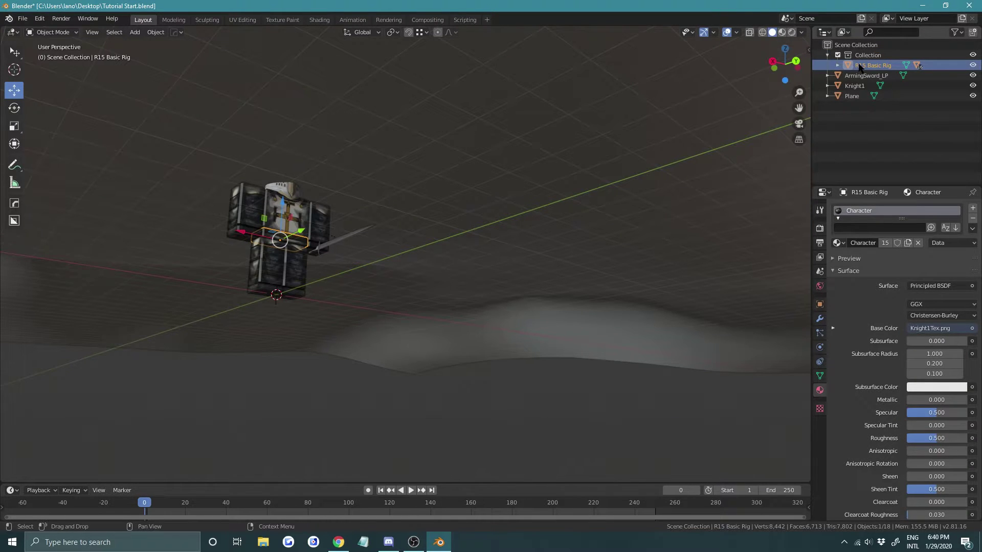
{"action": "right_click", "coordinate": [859, 66]}
{"action": "left_click", "coordinate": [839, 88]}
Move the selected knight hierarchy straight up along Z by about 4.87 m so it rises above the terrain
{"action": "scroll", "coordinate": [428, 178], "scroll_direction": "down", "scroll_amount": 3}
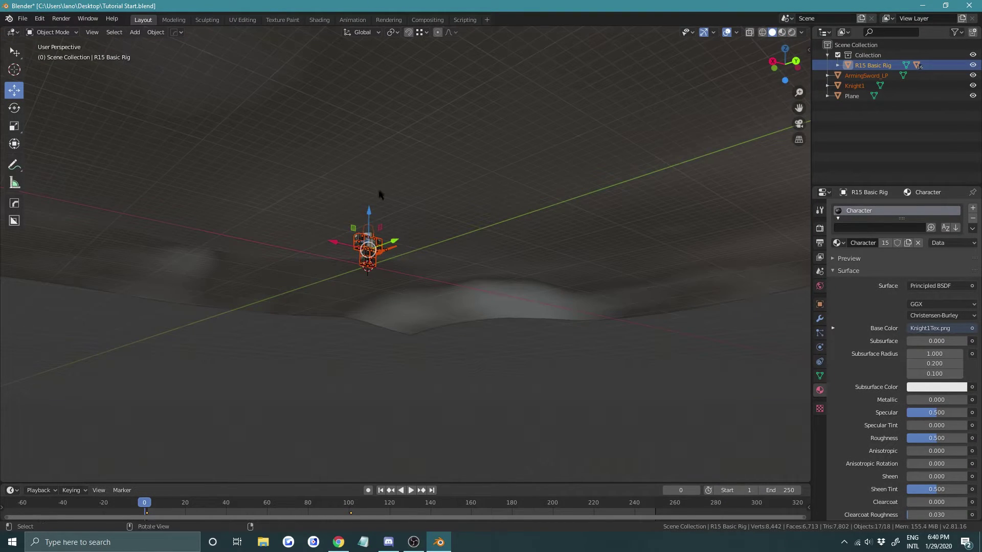
{"action": "middle_click_drag", "start_coordinate": [383, 189], "coordinate": [363, 248]}
{"action": "key", "text": "g"}
{"action": "key", "text": "z"}
{"action": "left_click", "coordinate": [356, 201]}
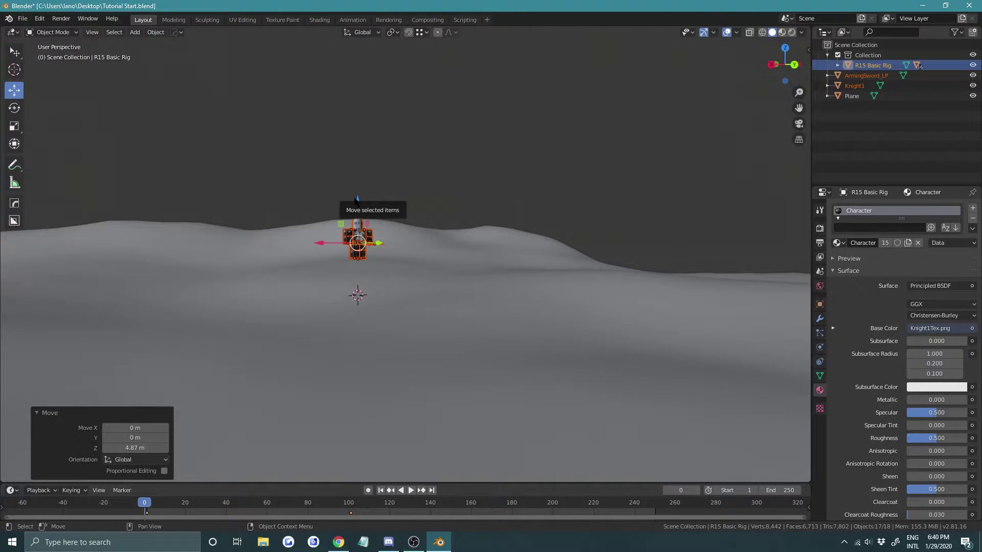
Lower the knight along Z by about 0.577 m to rest its feet on the ground, and deselect everything
{"action": "key", "text": "KP_Decimal"}
{"action": "left_click_drag", "start_coordinate": [357, 251], "coordinate": [344, 277]}
{"action": "middle_click_drag", "start_coordinate": [341, 279], "coordinate": [292, 288]}
{"action": "scroll", "coordinate": [293, 288], "scroll_direction": "down", "scroll_amount": 5}
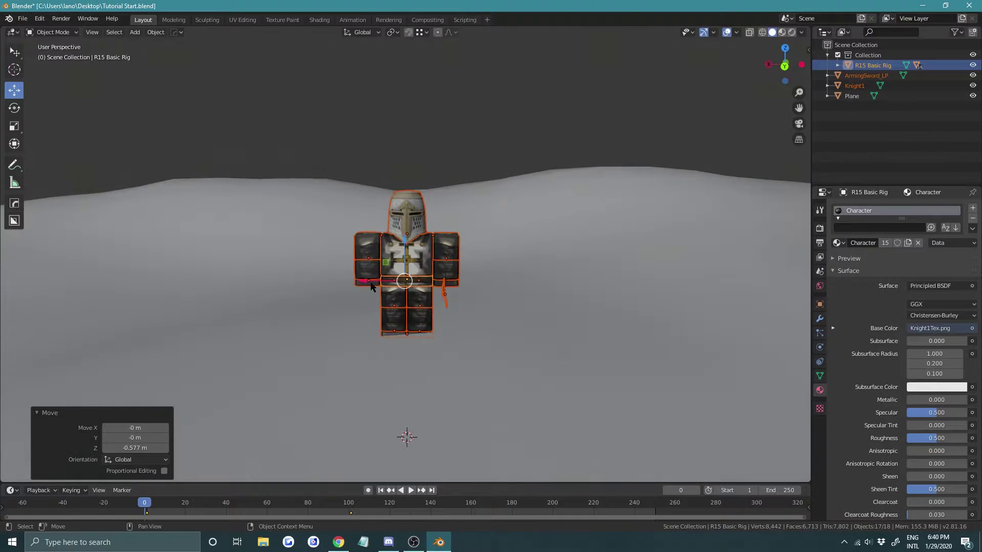
{"action": "left_click", "coordinate": [513, 150]}
{"action": "middle_click_drag", "start_coordinate": [460, 189], "coordinate": [542, 196]}
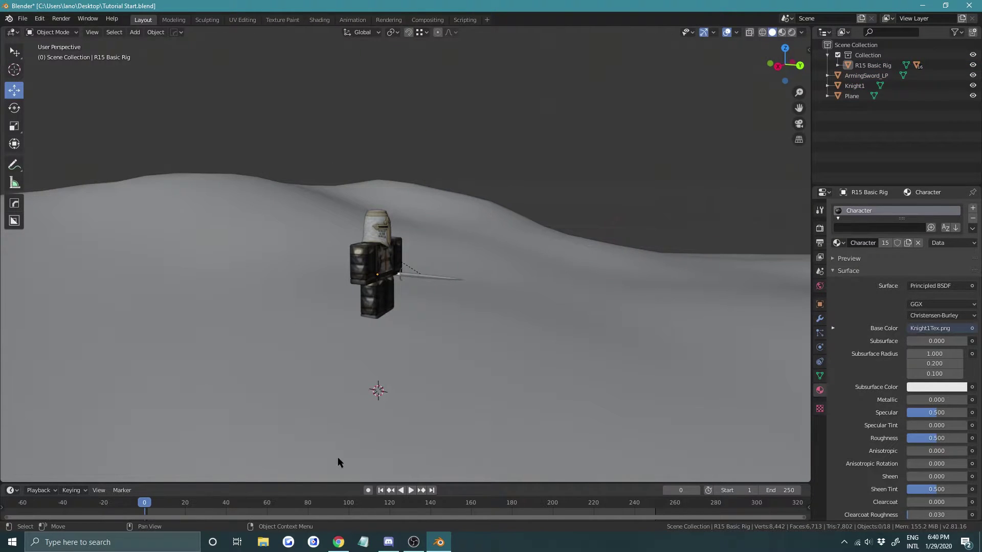
Switch to the browser and examine the Quarry 01 HDRI on HDRI Haven, including its preview and download resolutions
{"action": "key", "text": "alt+Tab"}
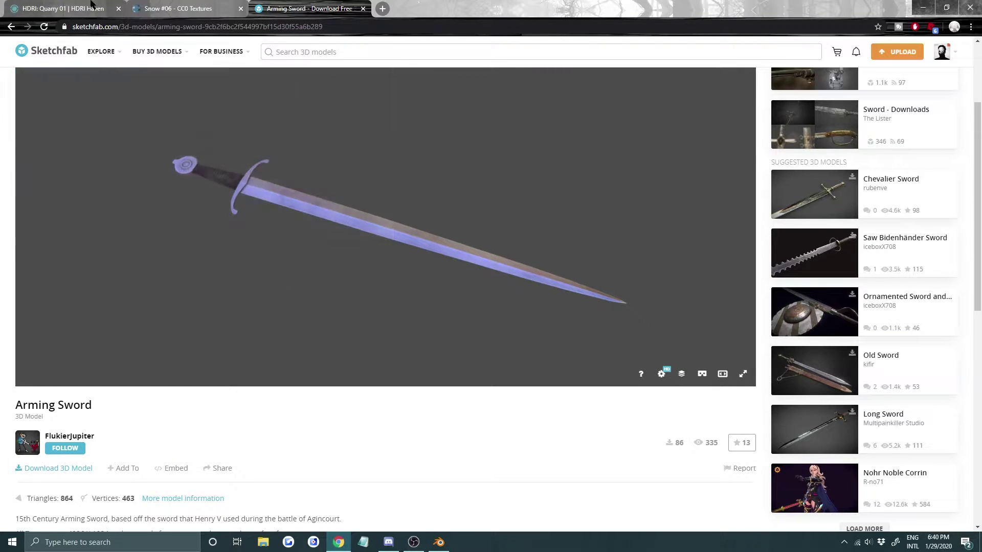
{"action": "left_click", "coordinate": [91, 5]}
{"action": "scroll", "coordinate": [478, 268], "scroll_direction": "up", "scroll_amount": 10}
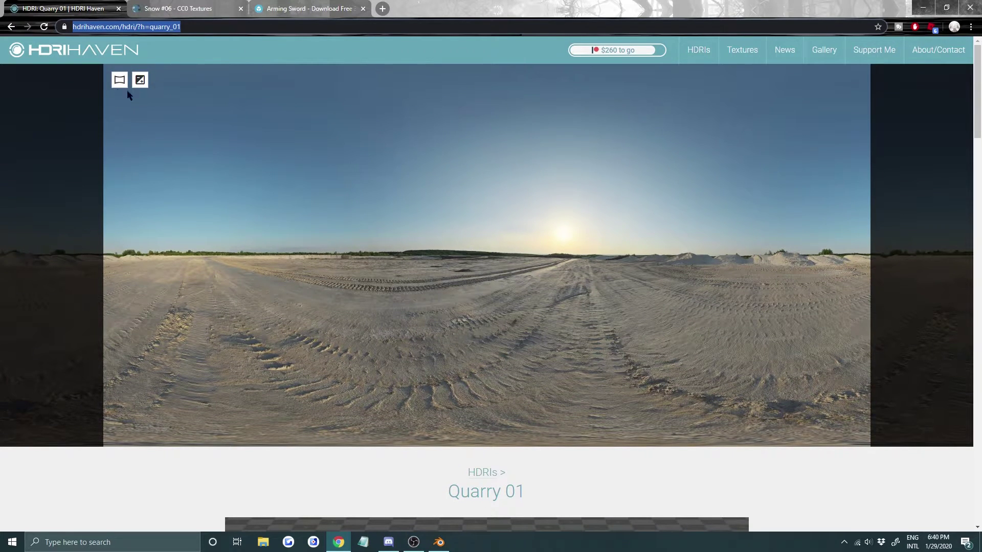
{"action": "scroll", "coordinate": [401, 196], "scroll_direction": "down", "scroll_amount": 9}
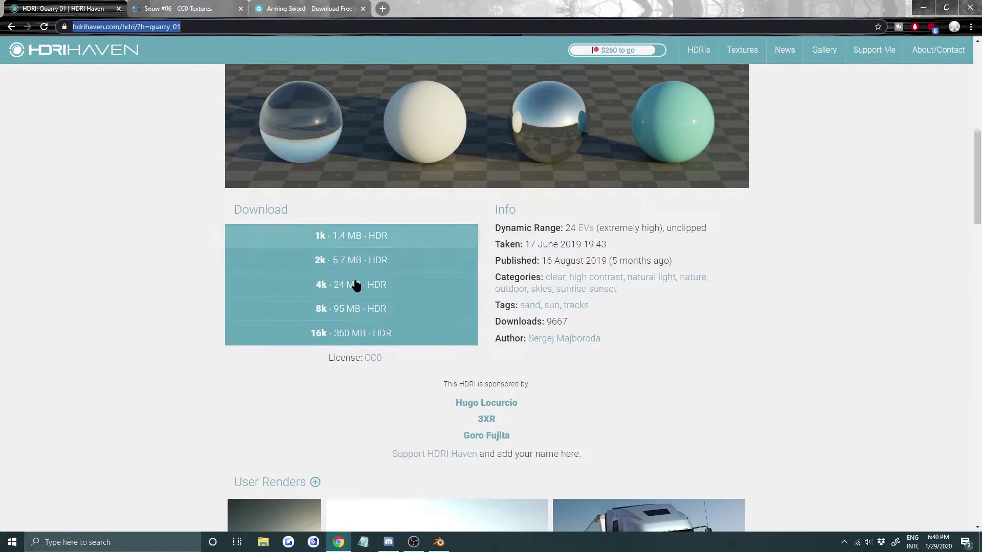
{"action": "scroll", "coordinate": [418, 346], "scroll_direction": "up", "scroll_amount": 6}
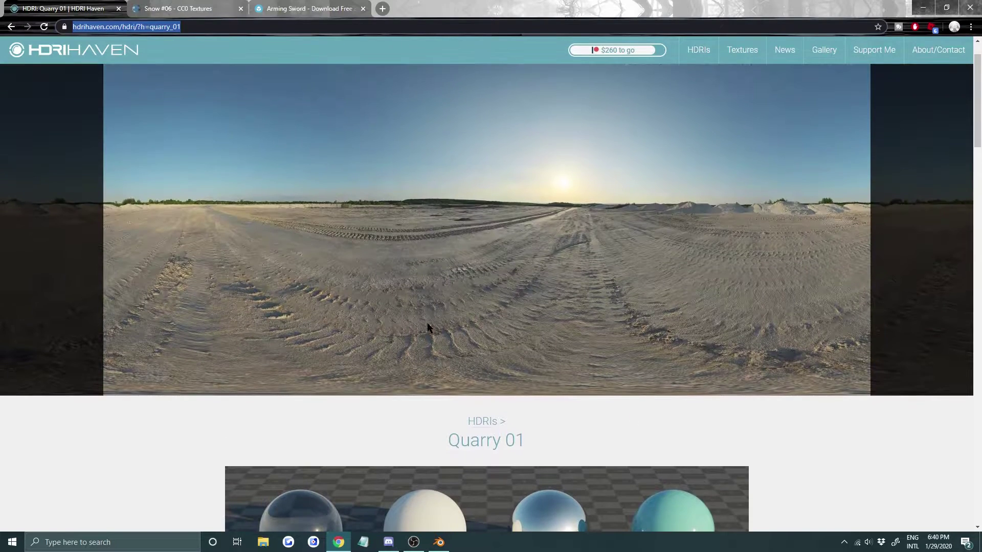
{"action": "scroll", "coordinate": [415, 347], "scroll_direction": "down", "scroll_amount": 8}
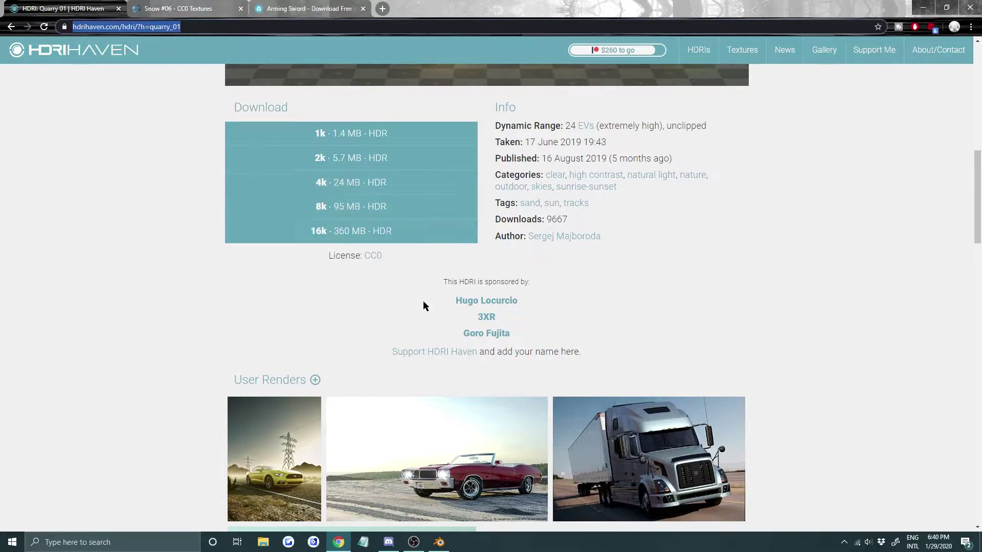
{"action": "scroll", "coordinate": [809, 232], "scroll_direction": "up", "scroll_amount": 6}
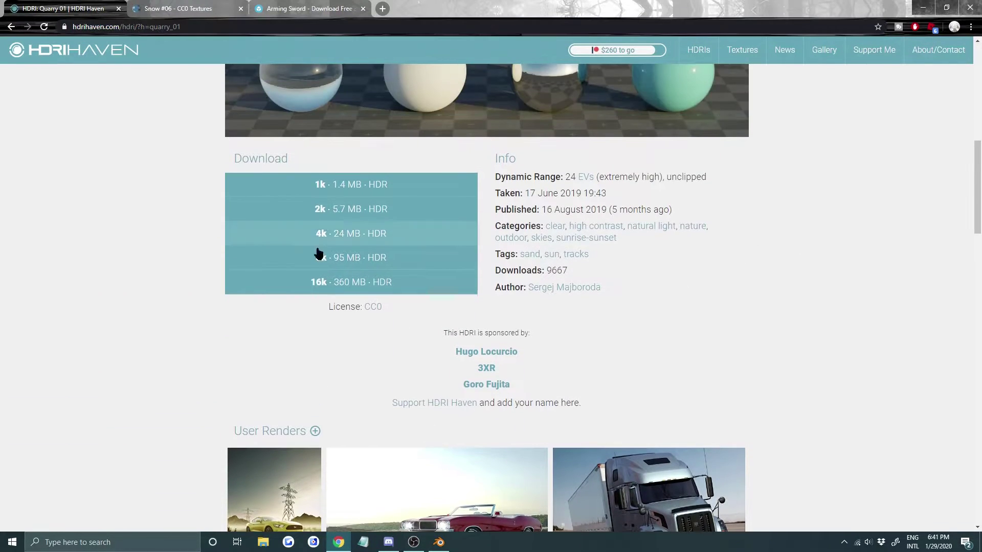
{"action": "scroll", "coordinate": [452, 520], "scroll_direction": "down", "scroll_amount": 4}
{"action": "scroll", "coordinate": [452, 520], "scroll_direction": "down", "scroll_amount": 2}
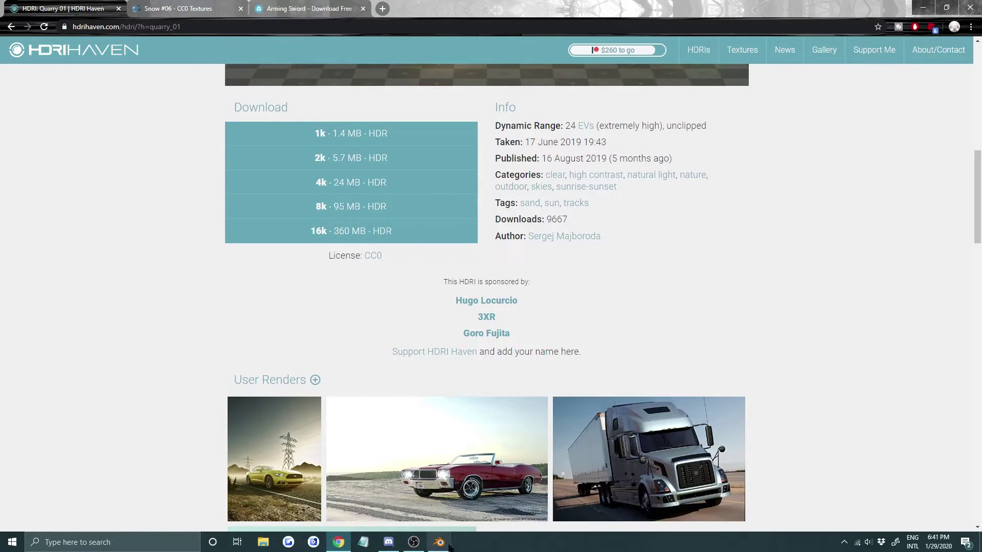